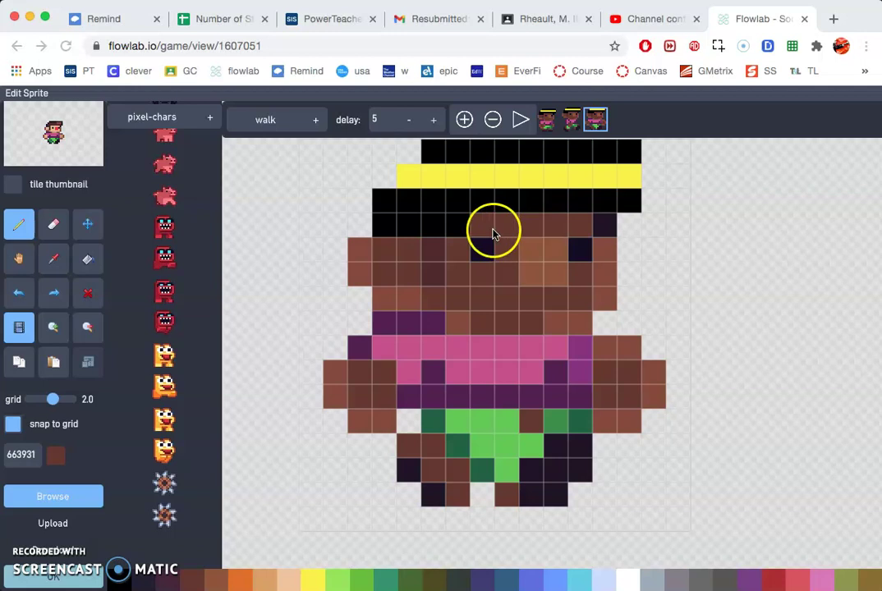
# Play the walk animation and step through its three frames to compare the character's hairline.
pyautogui.moveTo(497, 236); pyautogui.dragTo(449, 222)
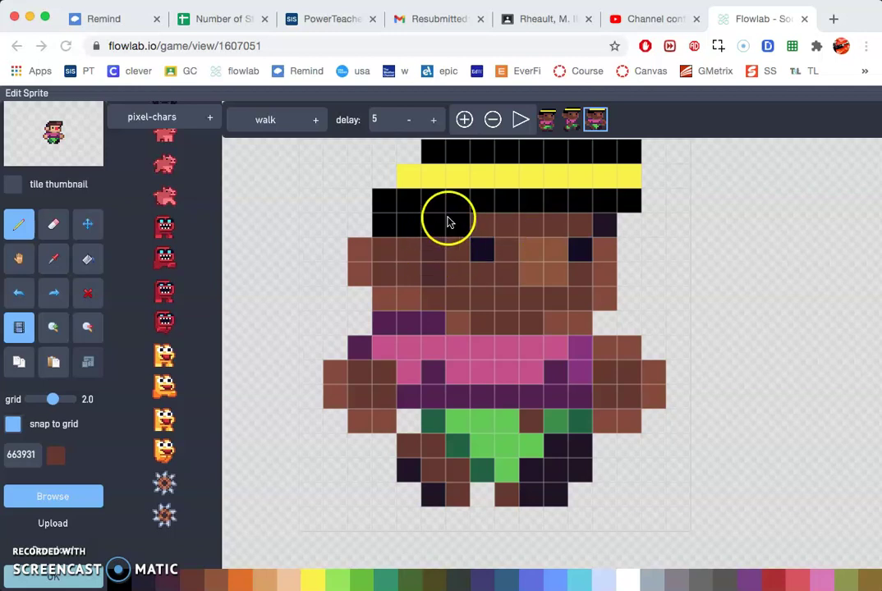
pyautogui.click(519, 119)
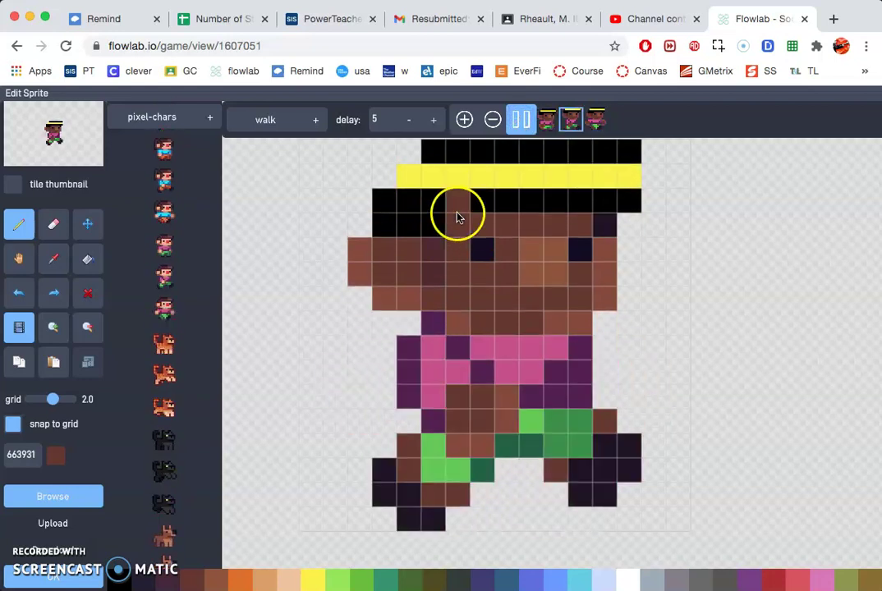
pyautogui.click(521, 120)
pyautogui.click(547, 119)
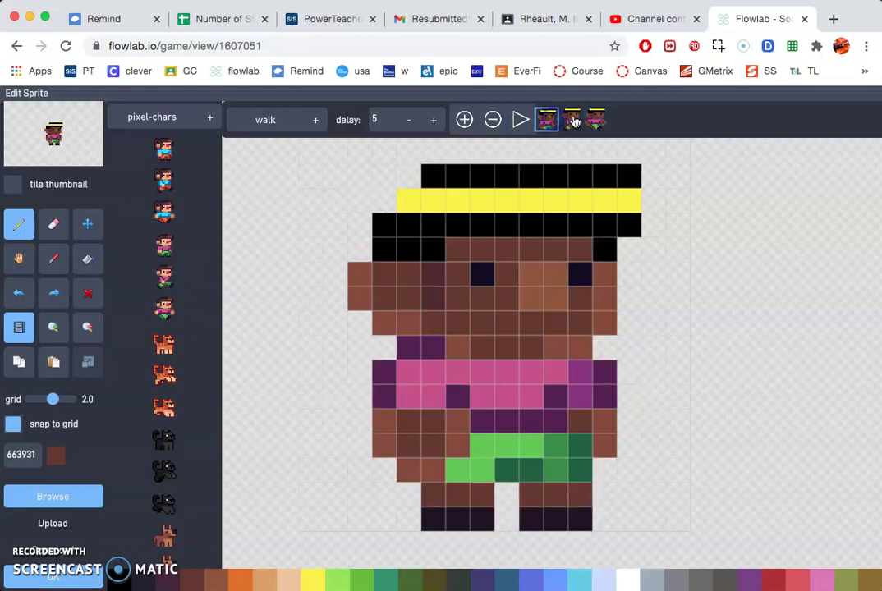
pyautogui.click(574, 120)
pyautogui.click(602, 120)
pyautogui.click(571, 119)
# Paint the extra hairline pixel above the face black in the second and first walk frames, and save the sprite.
pyautogui.click(318, 378)
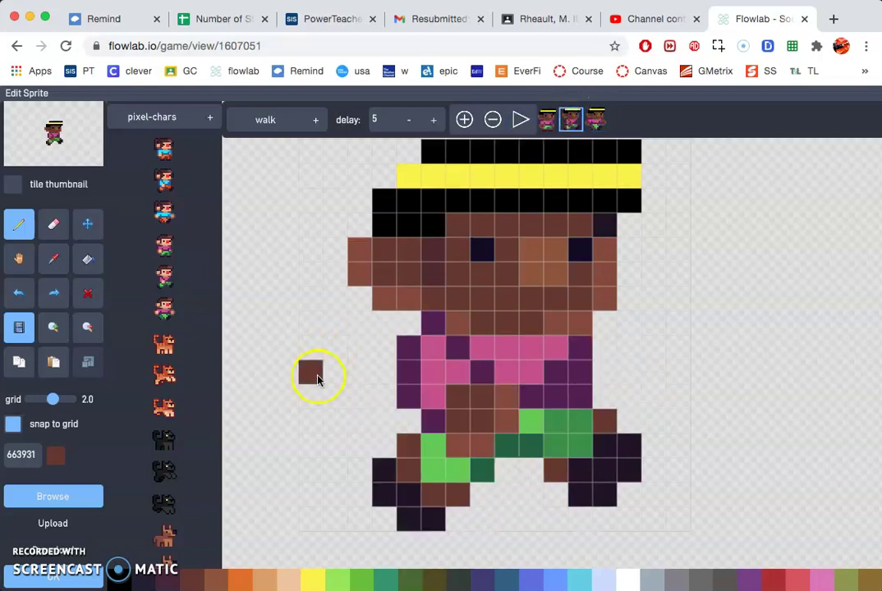
pyautogui.click(119, 580)
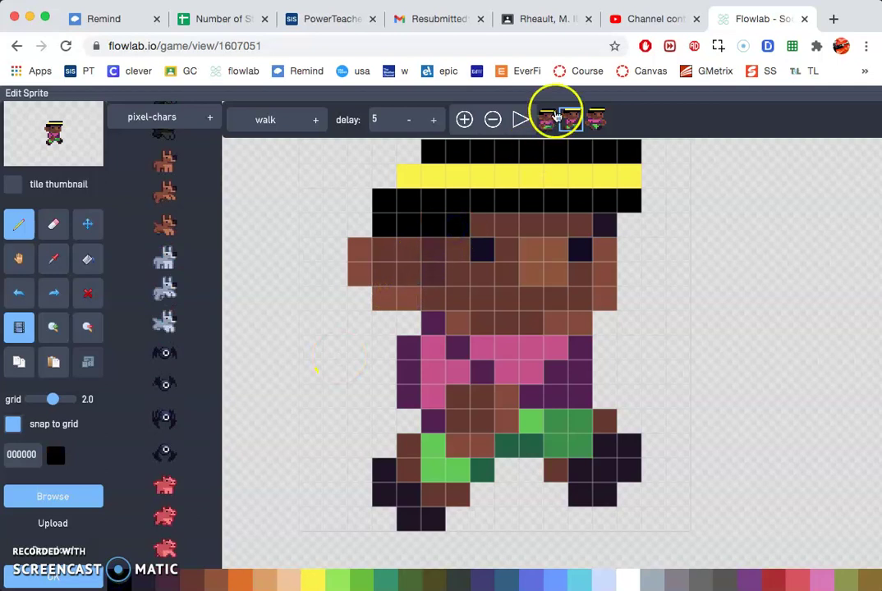
pyautogui.click(546, 120)
pyautogui.click(457, 251)
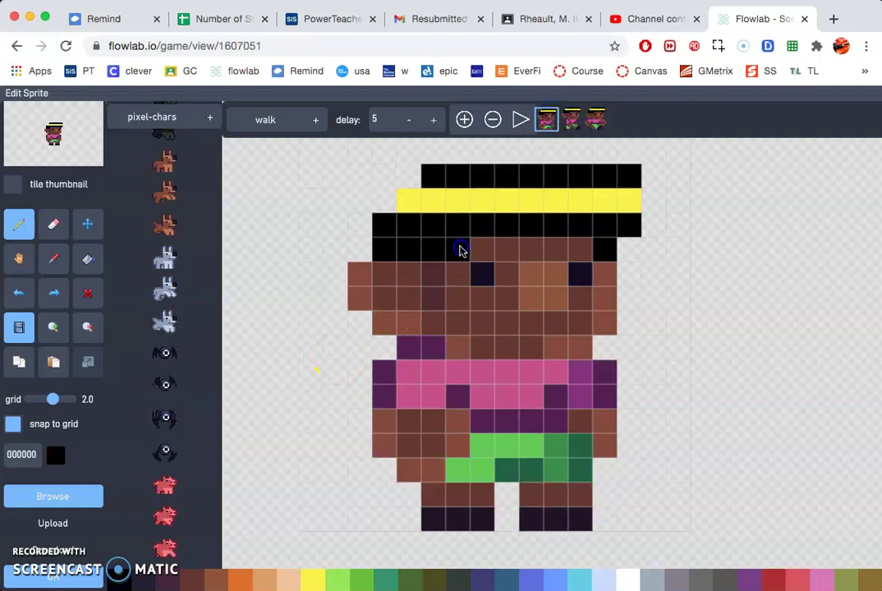
pyautogui.scroll(-3, 160, 579)
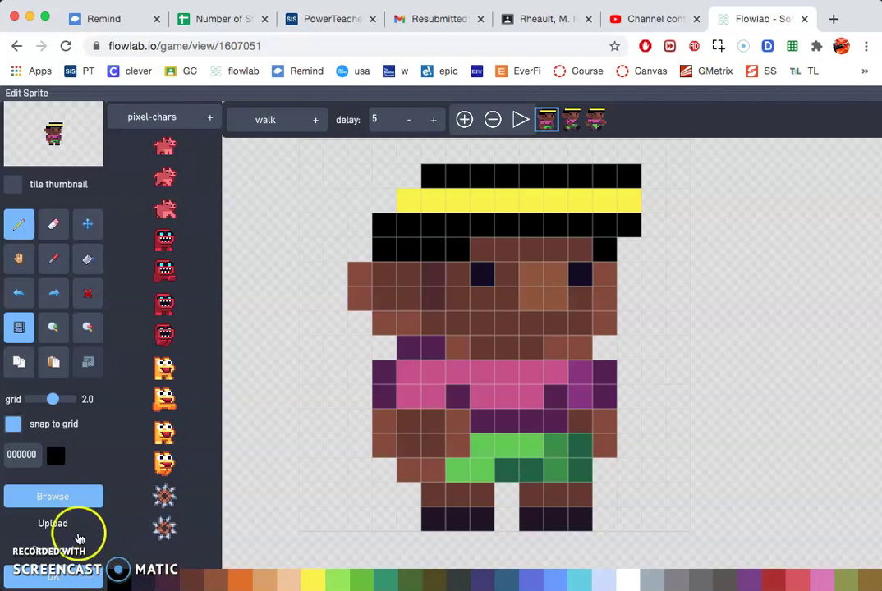
pyautogui.click(89, 580)
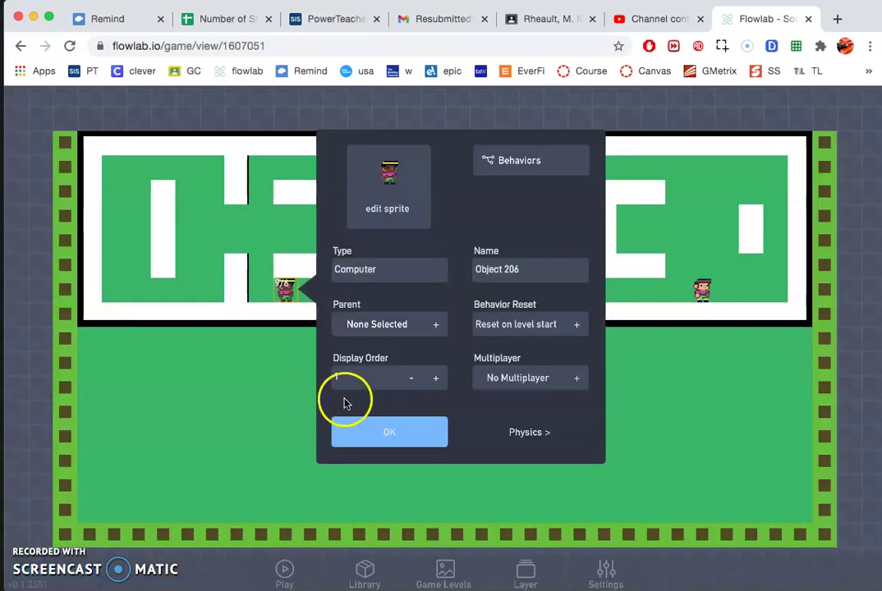
pyautogui.click(514, 166)
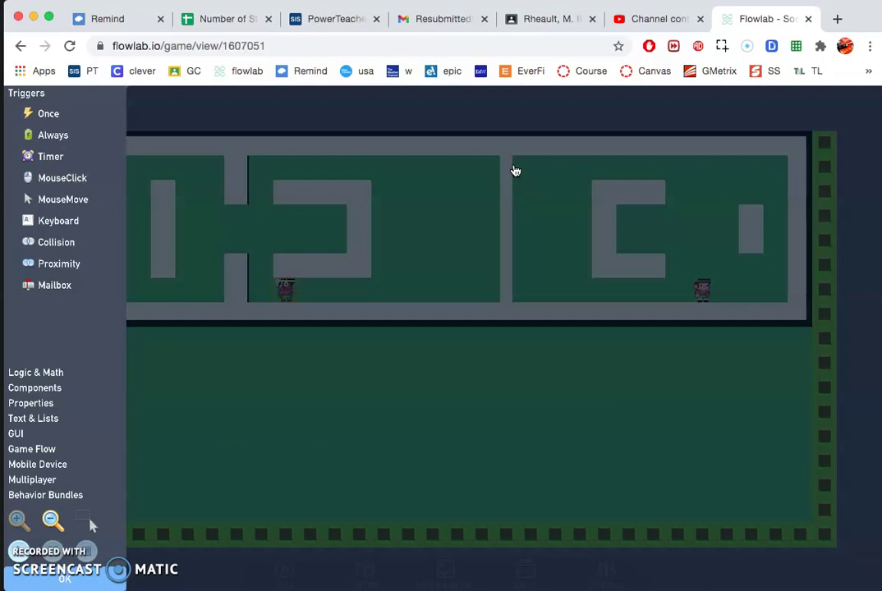
pyautogui.click(373, 262)
pyautogui.click(86, 522)
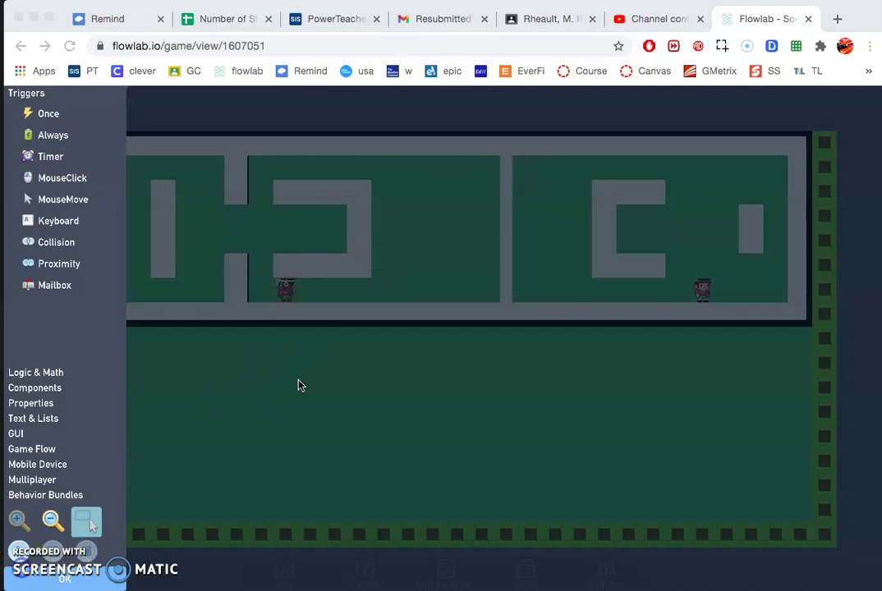
pyautogui.click(99, 580)
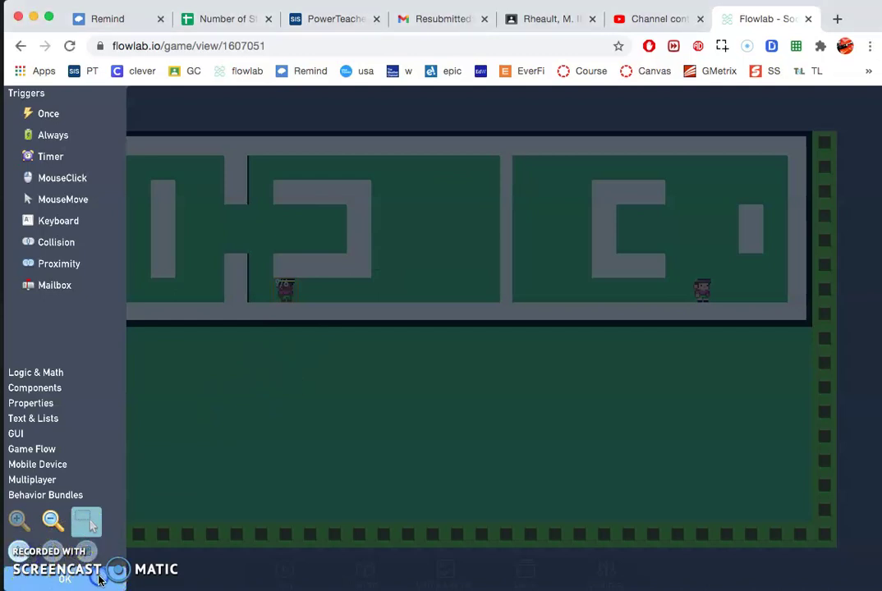
pyautogui.click(98, 578)
pyautogui.click(92, 580)
pyautogui.click(97, 575)
# Close the Computer object's properties and clone the player into the white penalty box directly above the original.
pyautogui.moveTo(875, 15); pyautogui.dragTo(823, 17)
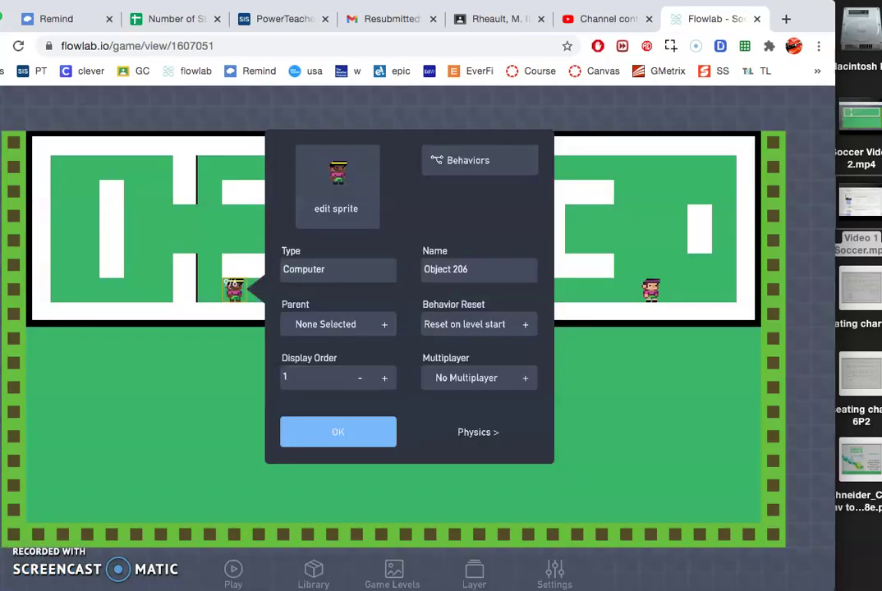
pyautogui.click(106, 474)
pyautogui.click(299, 370)
pyautogui.click(319, 427)
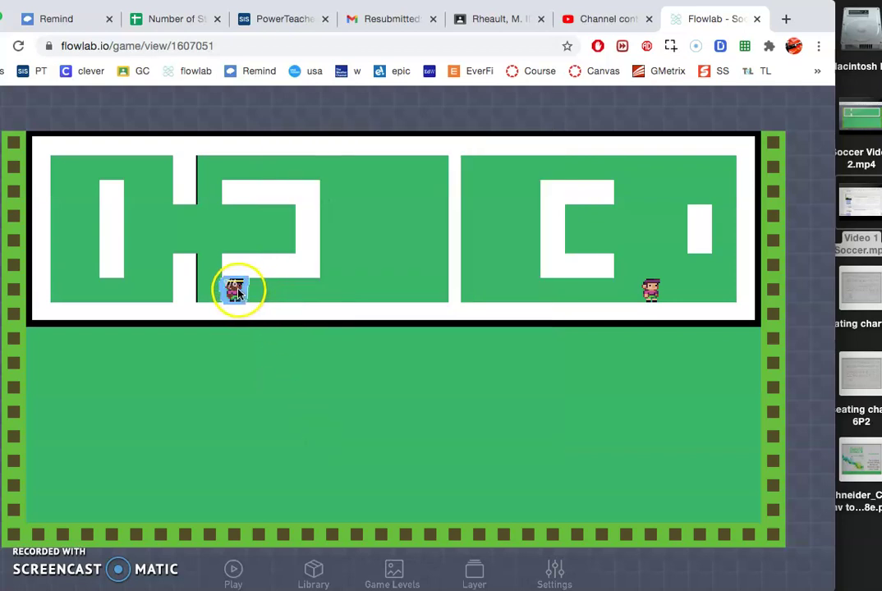
pyautogui.click(237, 291)
pyautogui.click(219, 269)
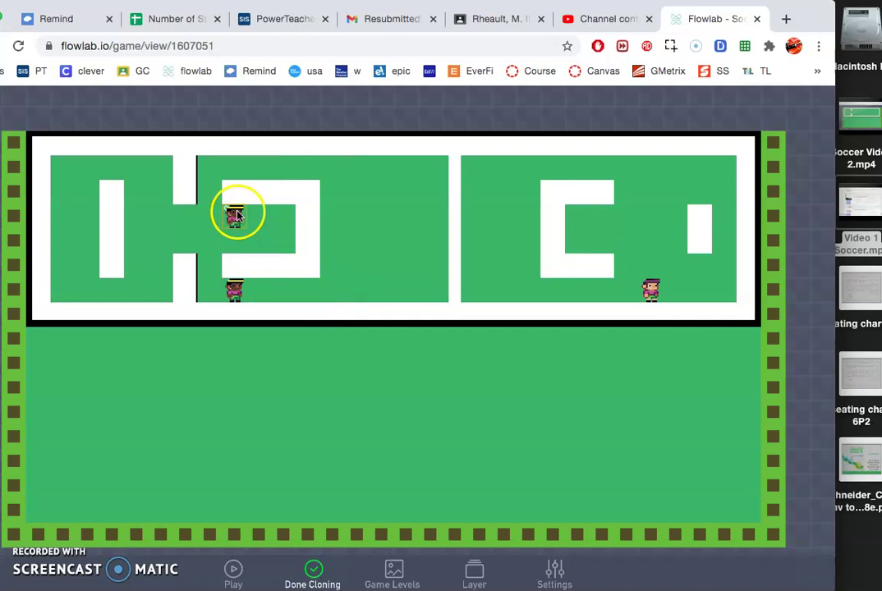
pyautogui.click(236, 215)
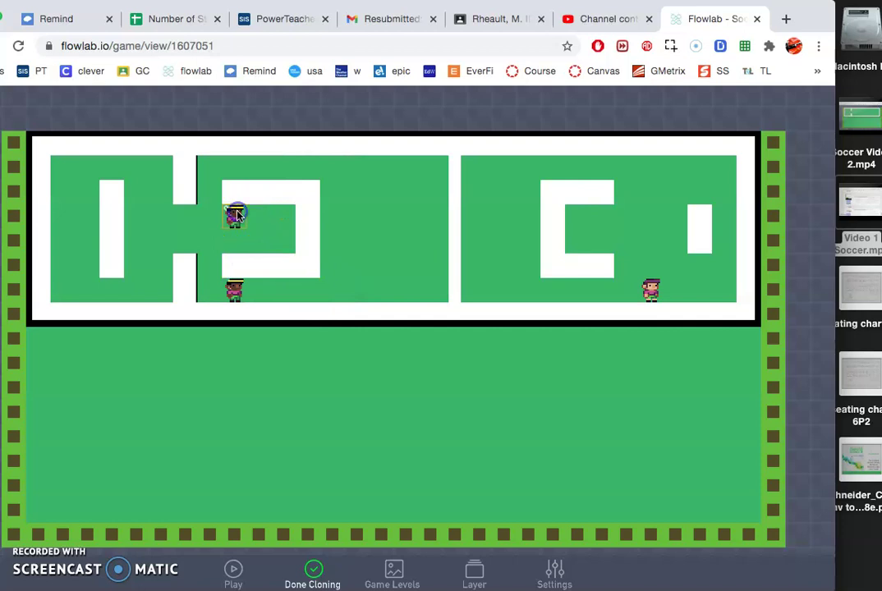
pyautogui.click(315, 575)
# Create a new object at grid position 2/5 near the far left goal and set its type to Goalie.
pyautogui.click(152, 253)
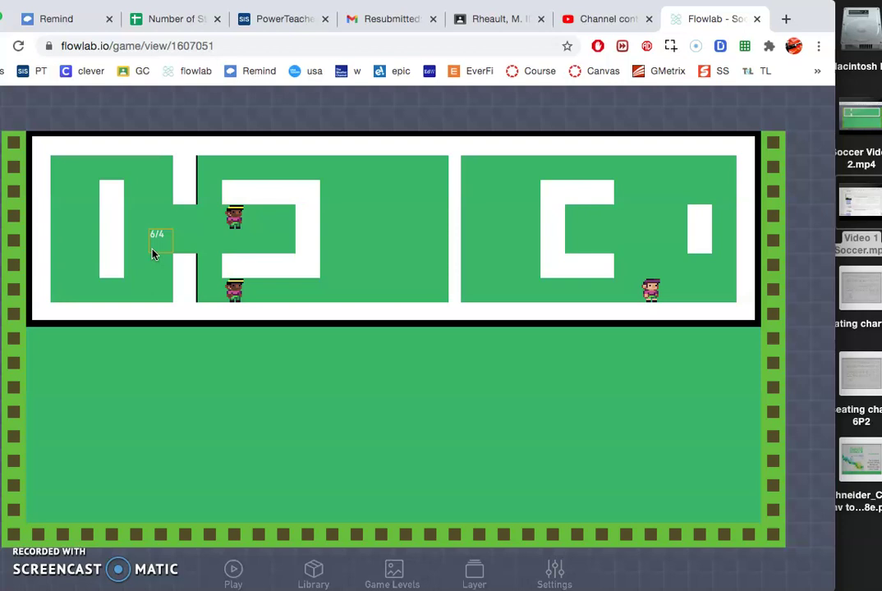
pyautogui.click(63, 264)
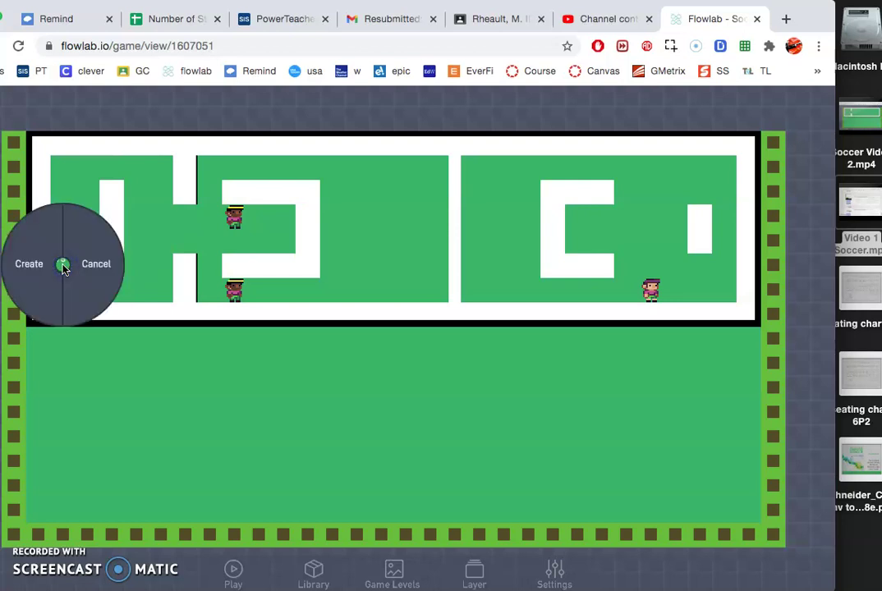
pyautogui.click(33, 263)
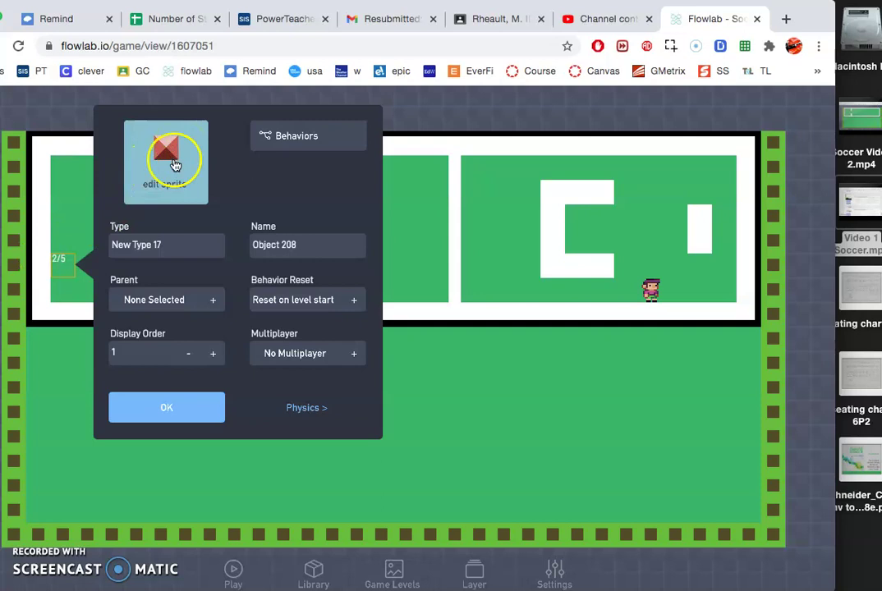
pyautogui.click(179, 244)
pyautogui.write('Go')
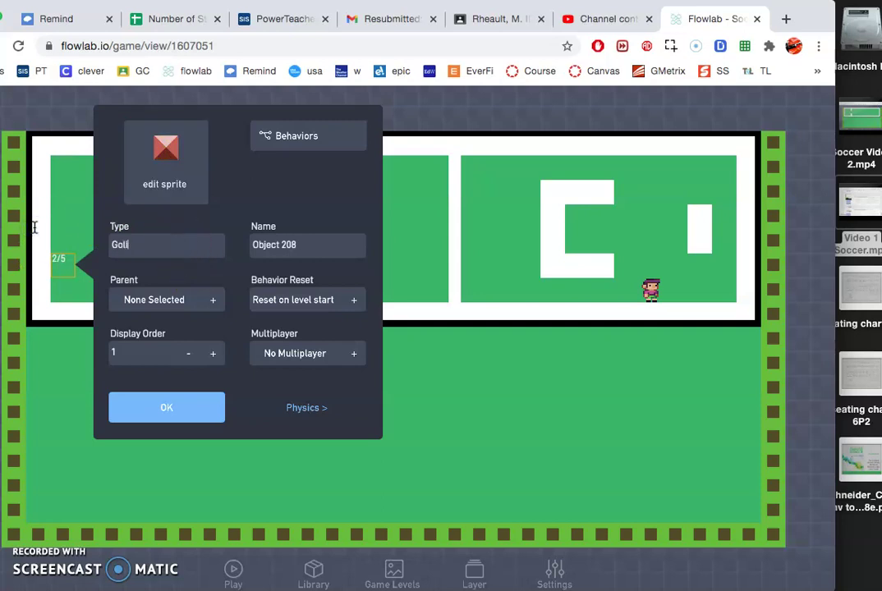
pyautogui.write('alie')
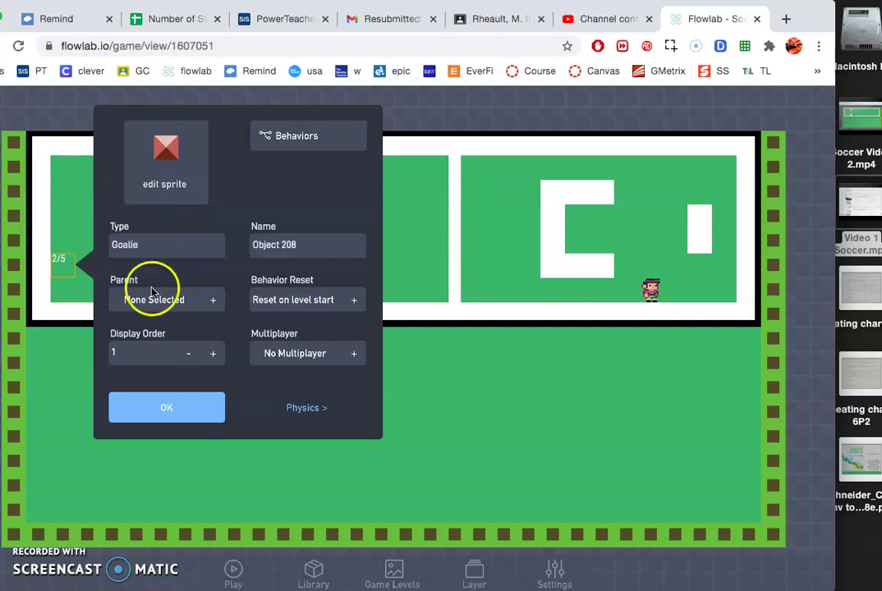
# Make the Goalie movable and not affected by gravity in its physics settings.
pyautogui.click(302, 411)
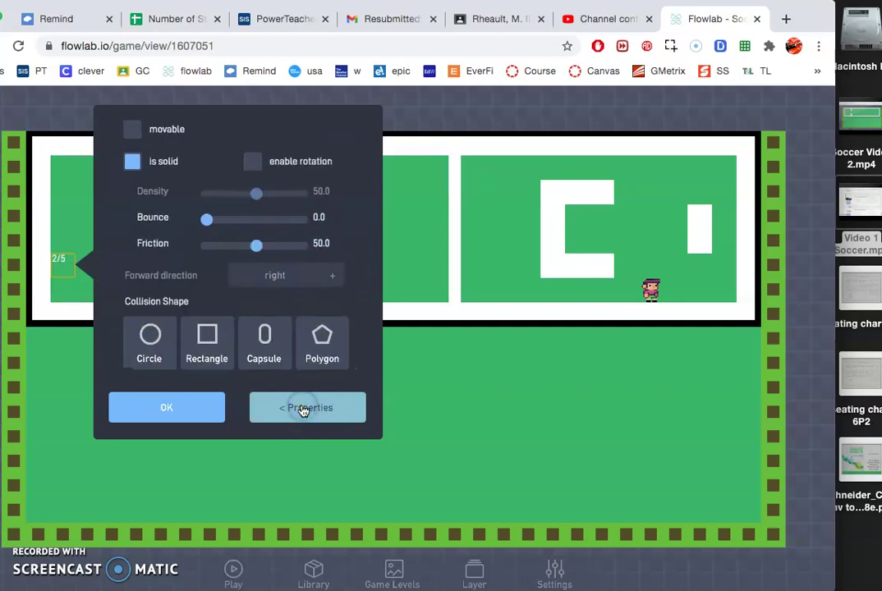
pyautogui.click(130, 129)
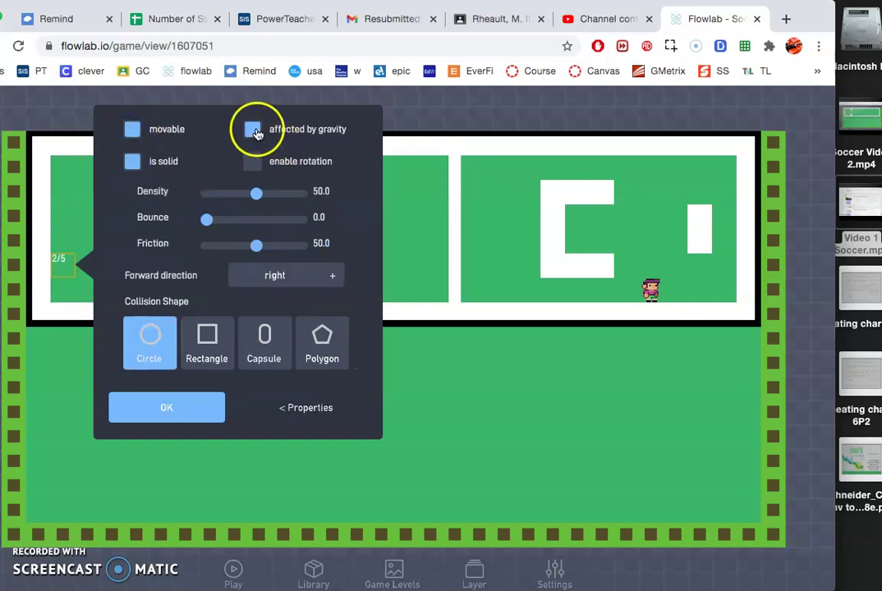
pyautogui.click(255, 130)
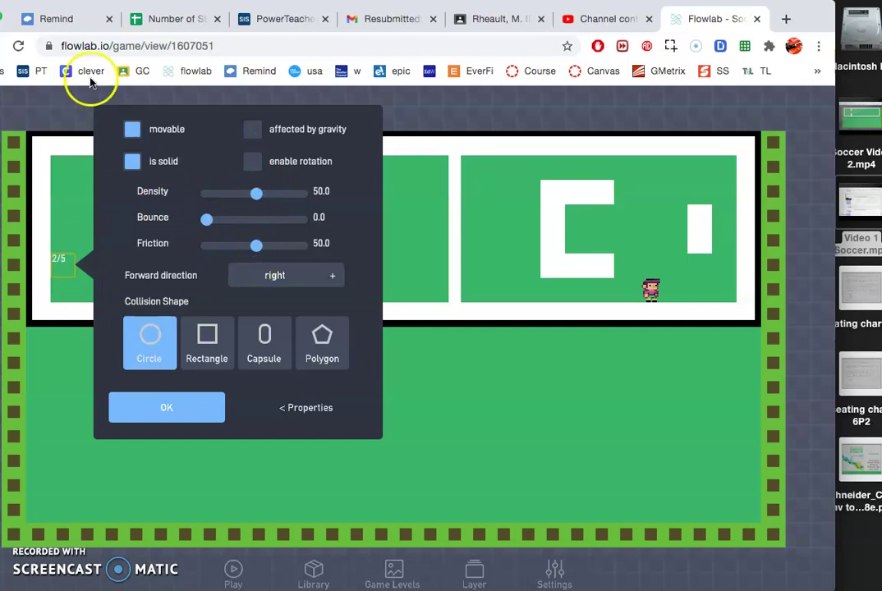
pyautogui.click(289, 415)
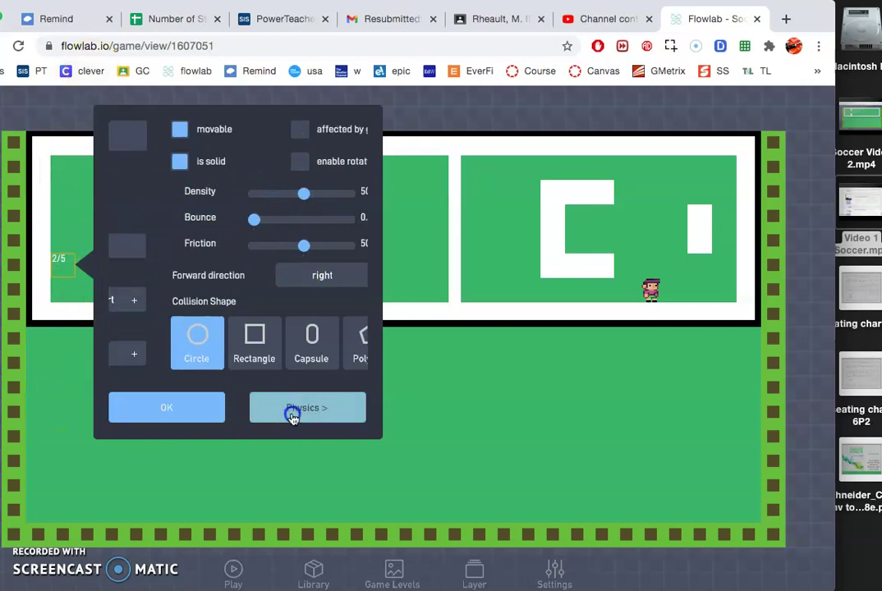
# Replace the Goalie's default sprite with the standing pink-shirted character from the pixel-chars collection.
pyautogui.click(167, 166)
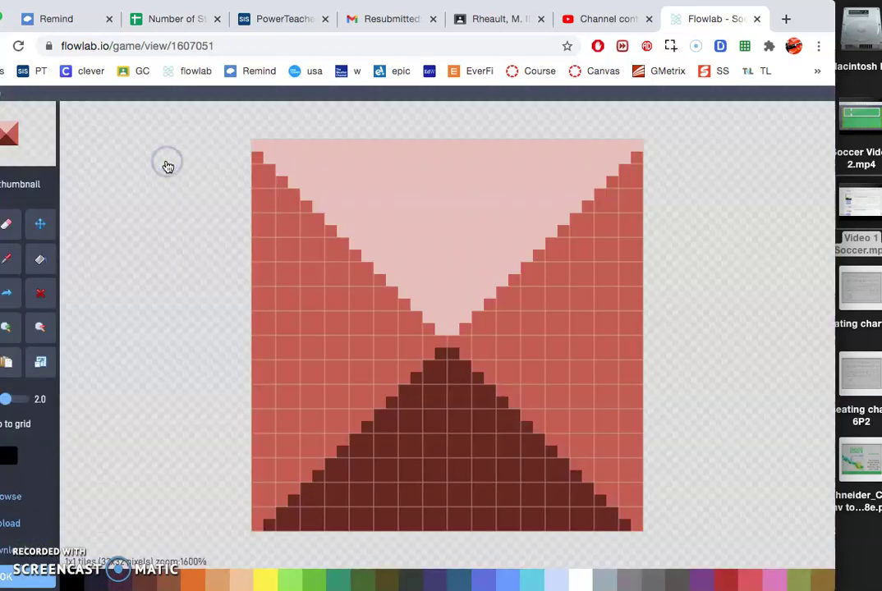
pyautogui.click(10, 501)
pyautogui.moveTo(800, 15); pyautogui.dragTo(841, 16)
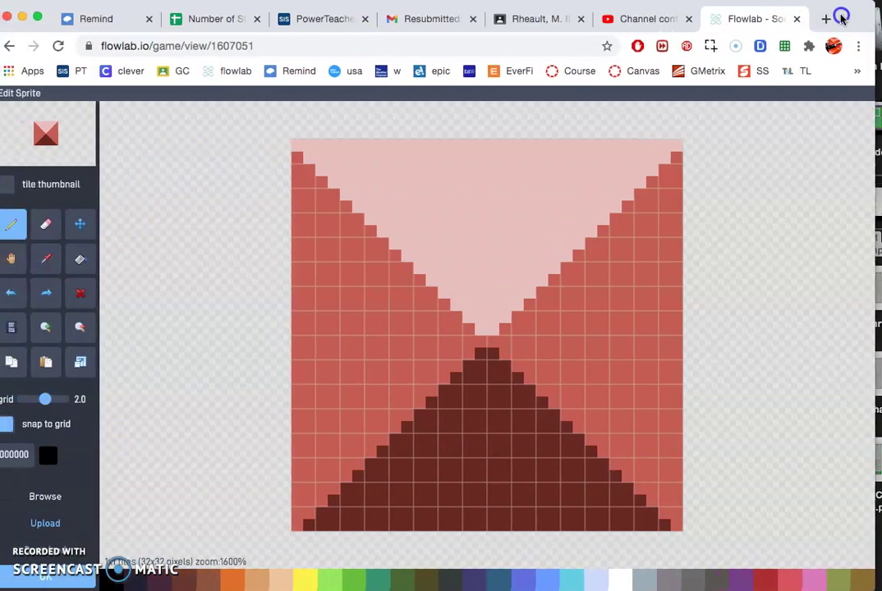
pyautogui.click(41, 496)
pyautogui.click(172, 115)
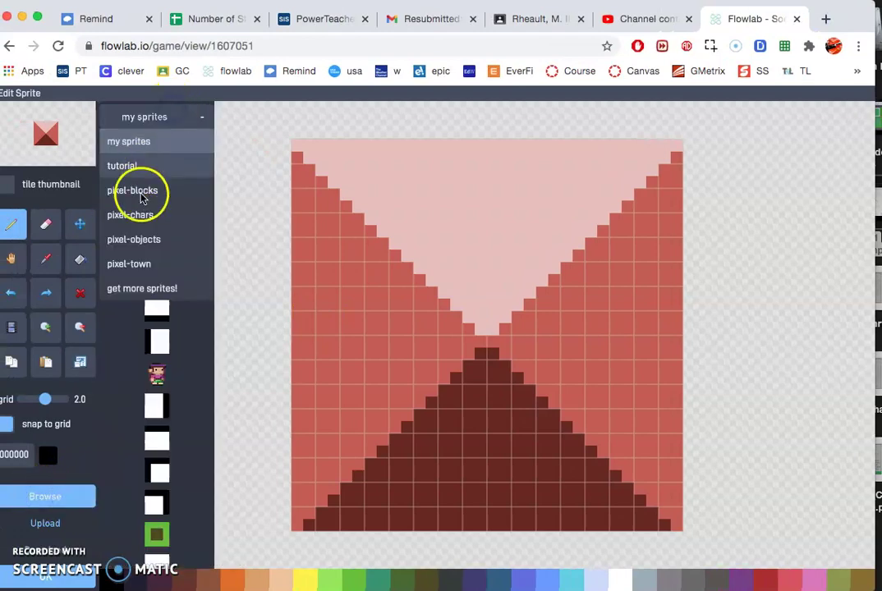
pyautogui.click(132, 216)
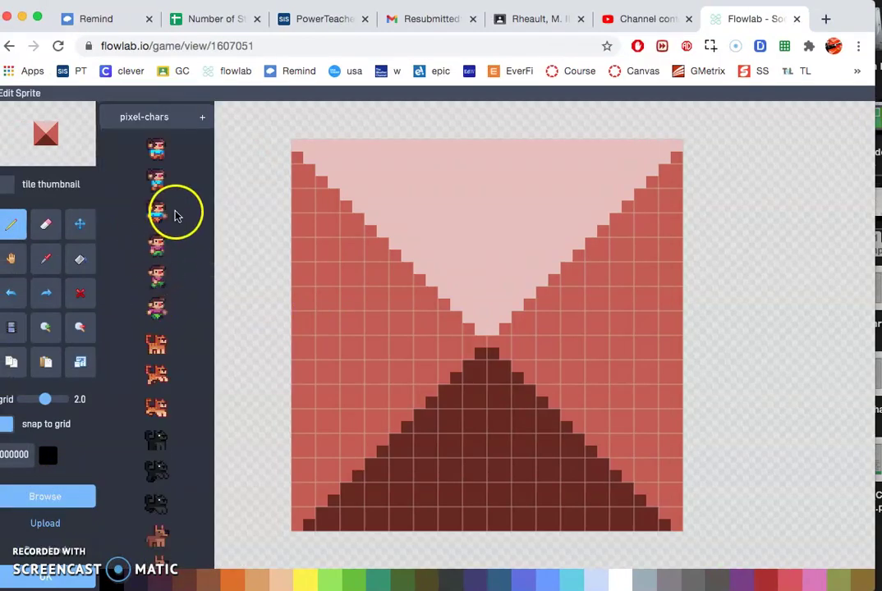
pyautogui.click(157, 245)
# Recolor all the goalie's brown hair pixels black, including the sideburns beside the face.
pyautogui.click(352, 224)
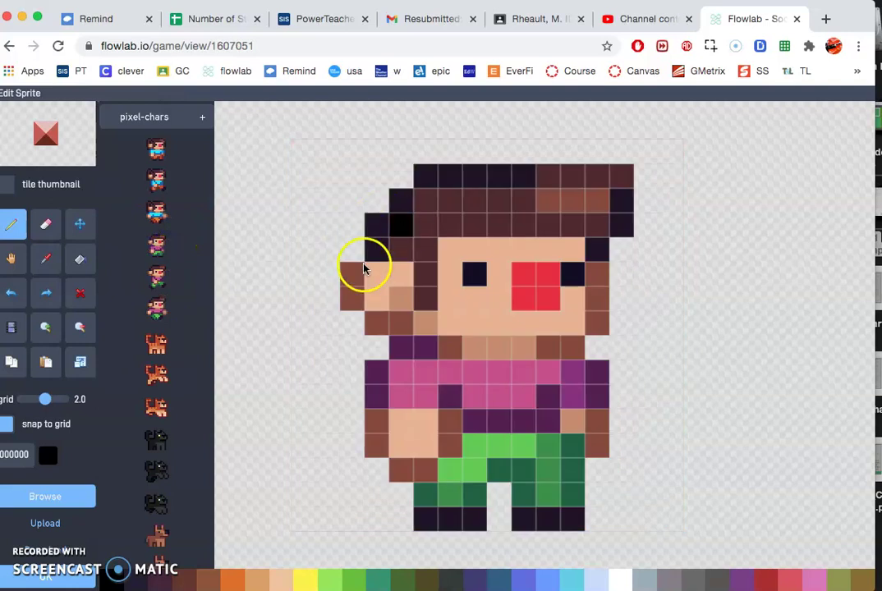
pyautogui.click(386, 246)
pyautogui.moveTo(389, 240)
pyautogui.mouseDown()
pyautogui.moveTo(424, 246)
pyautogui.moveTo(425, 296)
pyautogui.moveTo(420, 199)
pyautogui.moveTo(407, 201)
pyautogui.moveTo(423, 182)
pyautogui.moveTo(614, 173)
pyautogui.moveTo(622, 207)
pyautogui.moveTo(602, 220)
pyautogui.moveTo(598, 280)
pyautogui.mouseUp()
pyautogui.moveTo(599, 229)
pyautogui.mouseDown()
pyautogui.moveTo(455, 221)
pyautogui.moveTo(450, 200)
pyautogui.mouseUp()
pyautogui.moveTo(507, 197)
pyautogui.mouseDown()
pyautogui.moveTo(620, 195)
pyautogui.moveTo(606, 239)
pyautogui.mouseUp()
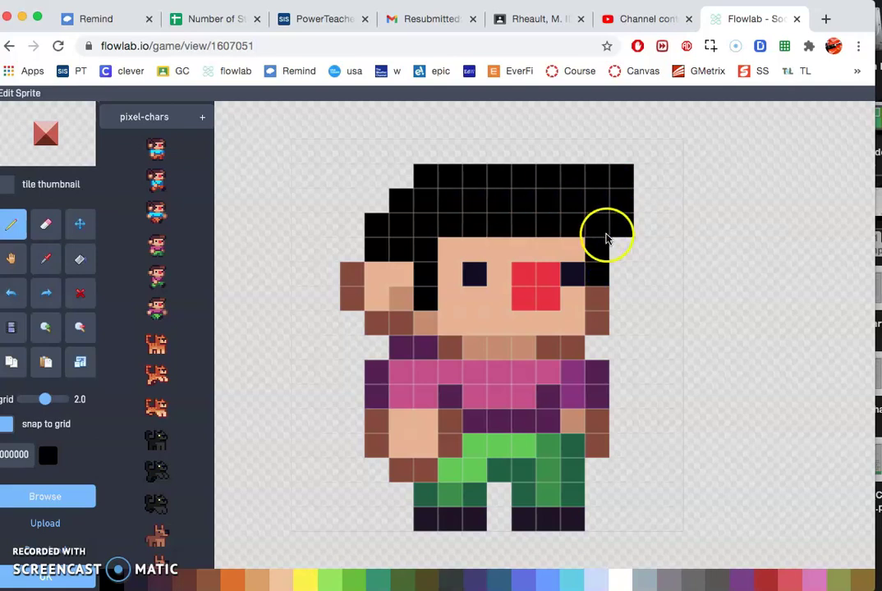
# Recolor the goalie's ear and light face pixels dark brown (663931), leaving the eyes and nose.
pyautogui.scroll(-6, 156, 504)
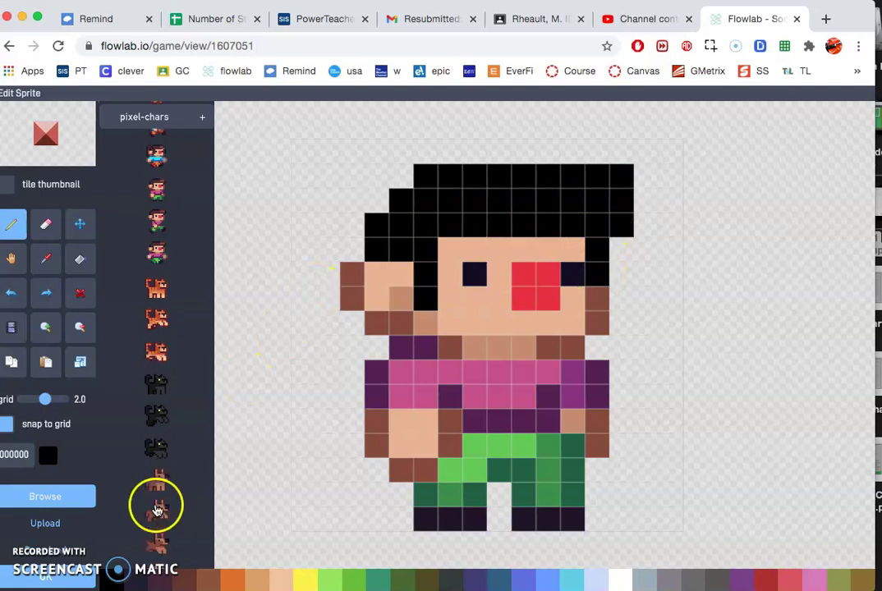
pyautogui.scroll(-4, 196, 565)
pyautogui.click(189, 580)
pyautogui.moveTo(376, 278)
pyautogui.mouseDown()
pyautogui.moveTo(375, 289)
pyautogui.moveTo(398, 297)
pyautogui.moveTo(397, 286)
pyautogui.mouseUp()
pyautogui.click(443, 306)
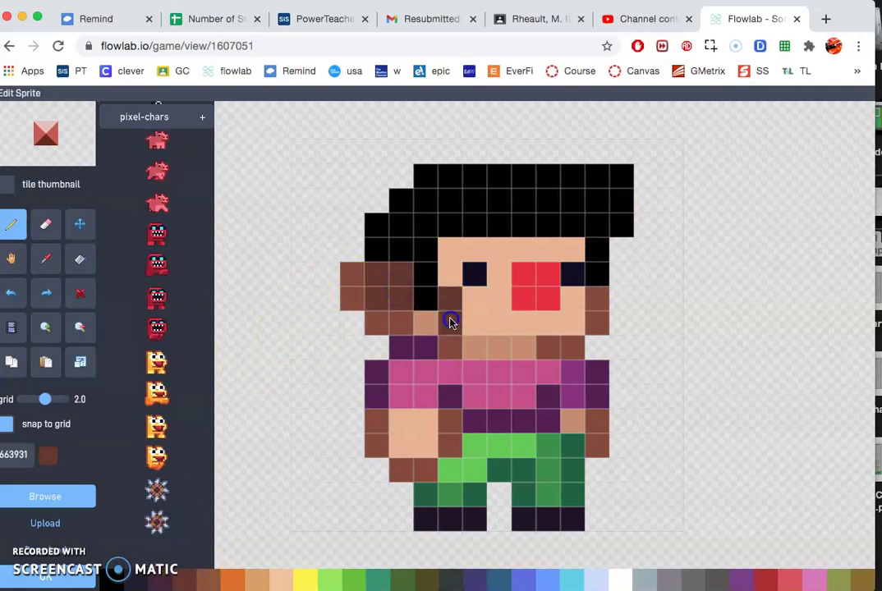
pyautogui.moveTo(450, 320)
pyautogui.mouseDown()
pyautogui.moveTo(448, 242)
pyautogui.moveTo(533, 243)
pyautogui.moveTo(492, 278)
pyautogui.moveTo(479, 334)
pyautogui.moveTo(470, 299)
pyautogui.mouseUp()
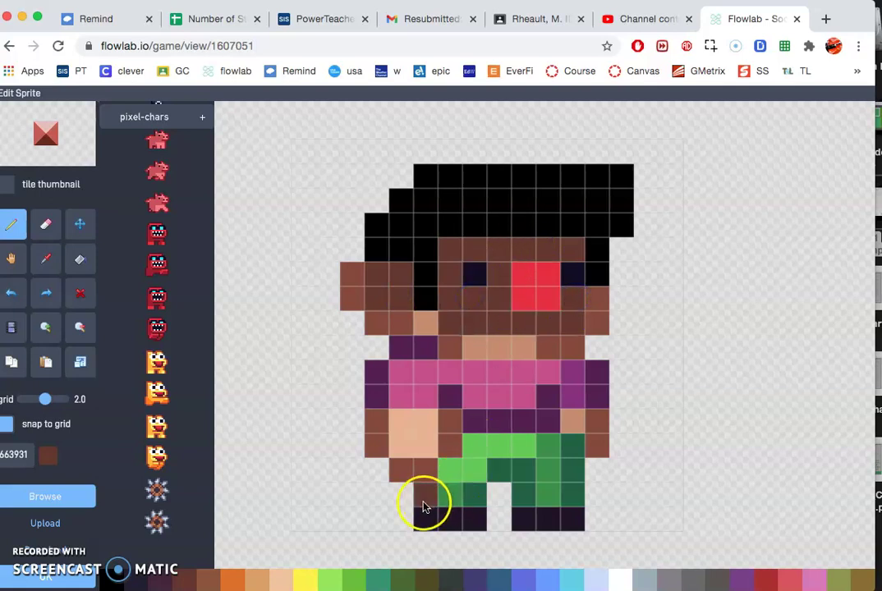
# Paint the goalie's lower legs, arms and the light jaw pixel below the sideburn dark brown (663931).
pyautogui.moveTo(423, 501); pyautogui.dragTo(473, 500)
pyautogui.moveTo(539, 509)
pyautogui.mouseDown()
pyautogui.moveTo(531, 501)
pyautogui.moveTo(571, 506)
pyautogui.mouseUp()
pyautogui.click(571, 427)
pyautogui.click(425, 432)
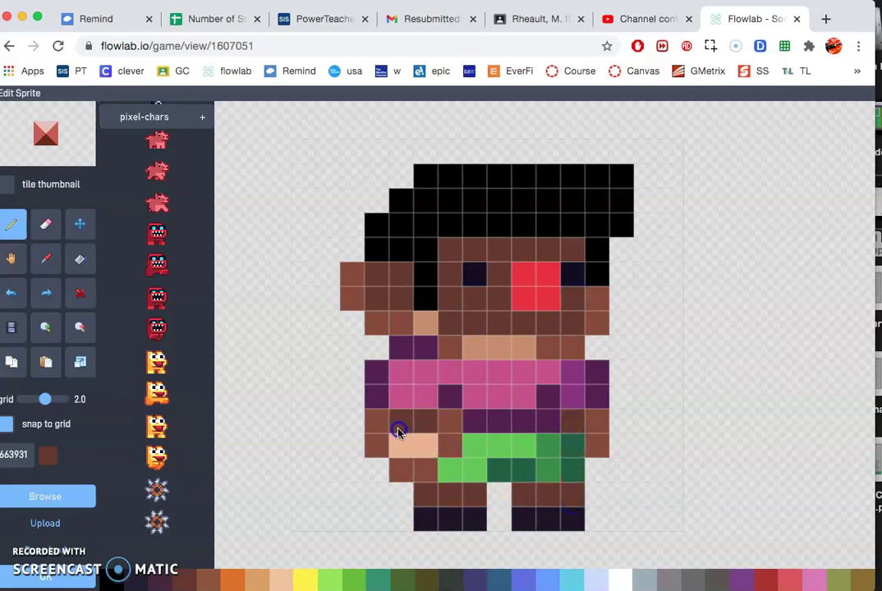
pyautogui.click(427, 331)
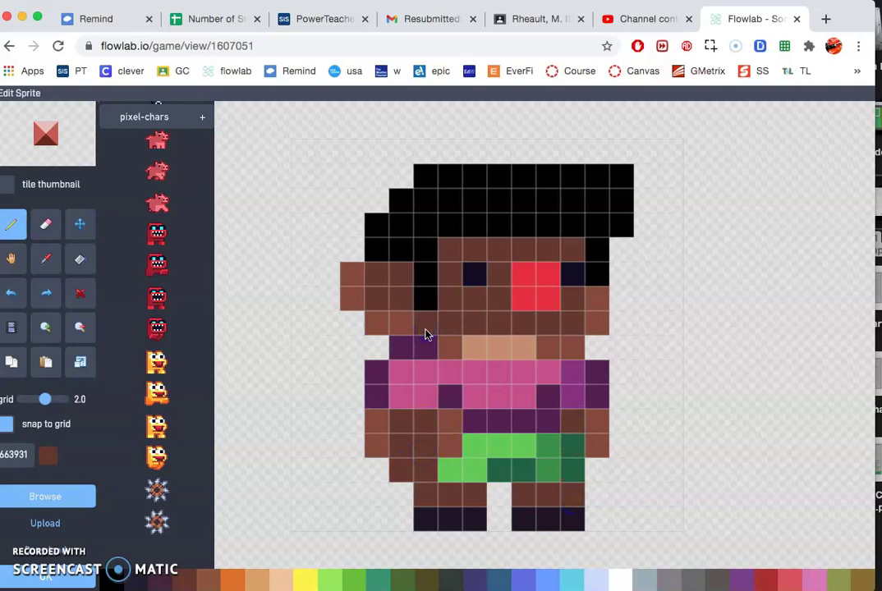
# Paint the goalie's lower hand pixels and the light neck row above the shirt medium brown (8F563B).
pyautogui.click(212, 579)
pyautogui.click(391, 480)
pyautogui.click(392, 476)
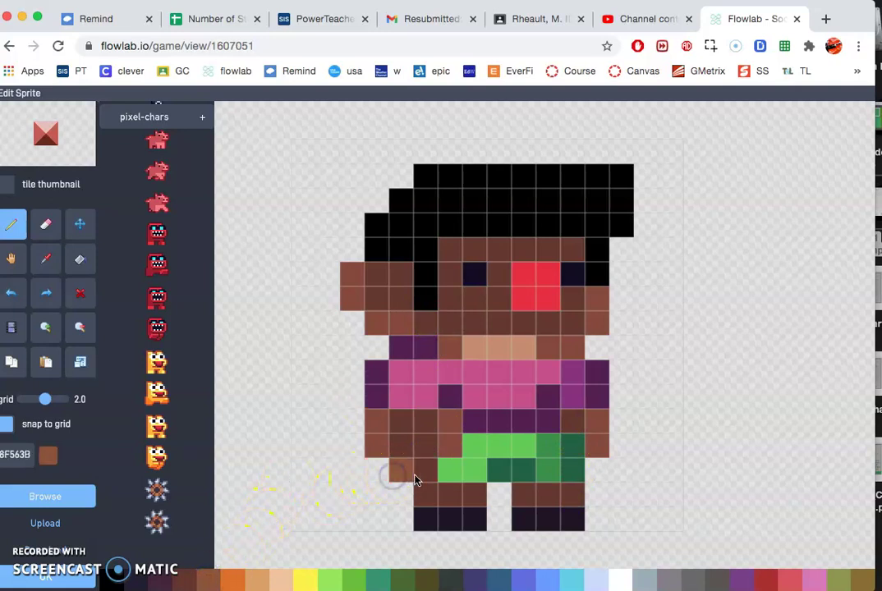
pyautogui.click(418, 478)
pyautogui.click(518, 328)
pyautogui.click(466, 346)
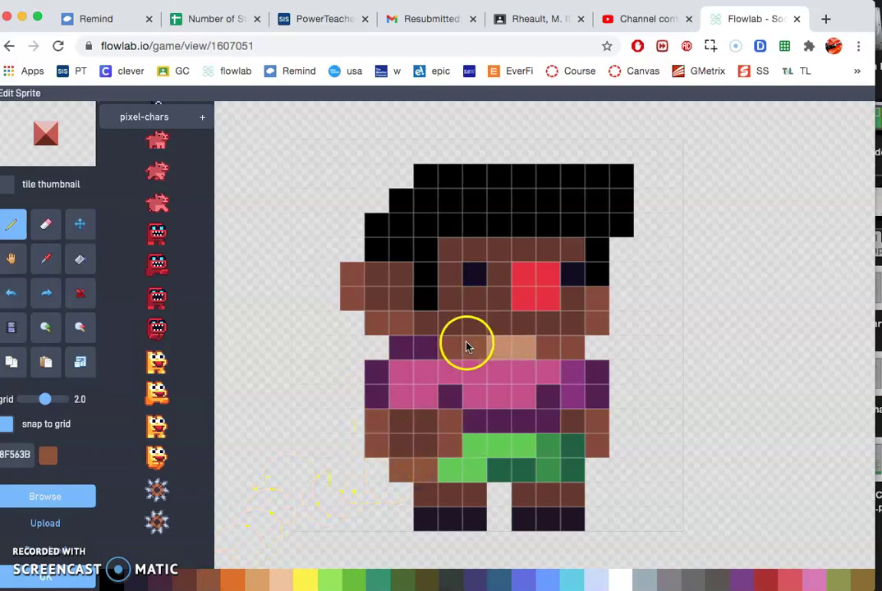
pyautogui.moveTo(467, 347); pyautogui.dragTo(528, 346)
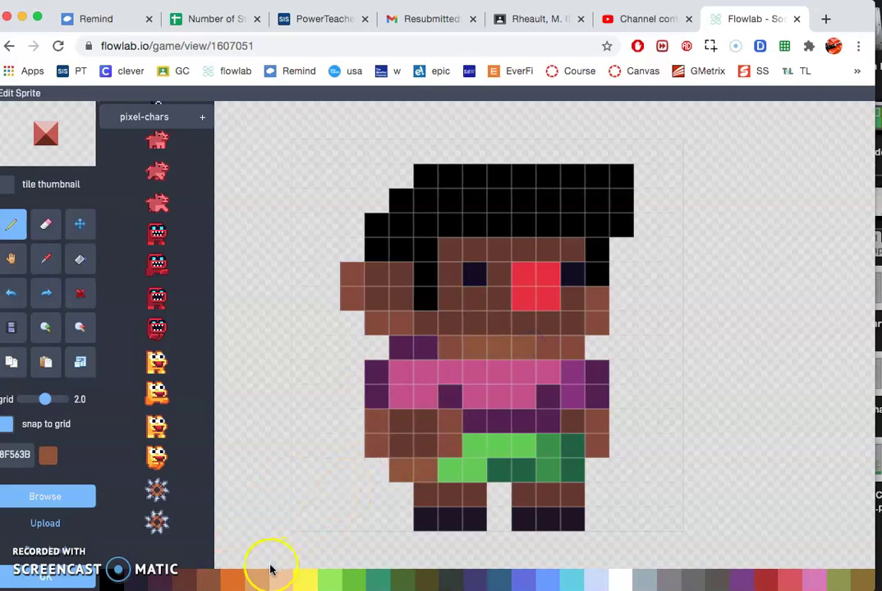
# Recolor the goalie's red nose and the outer ear pixels medium brown (8F563B).
pyautogui.click(528, 285)
pyautogui.moveTo(529, 288); pyautogui.dragTo(551, 288)
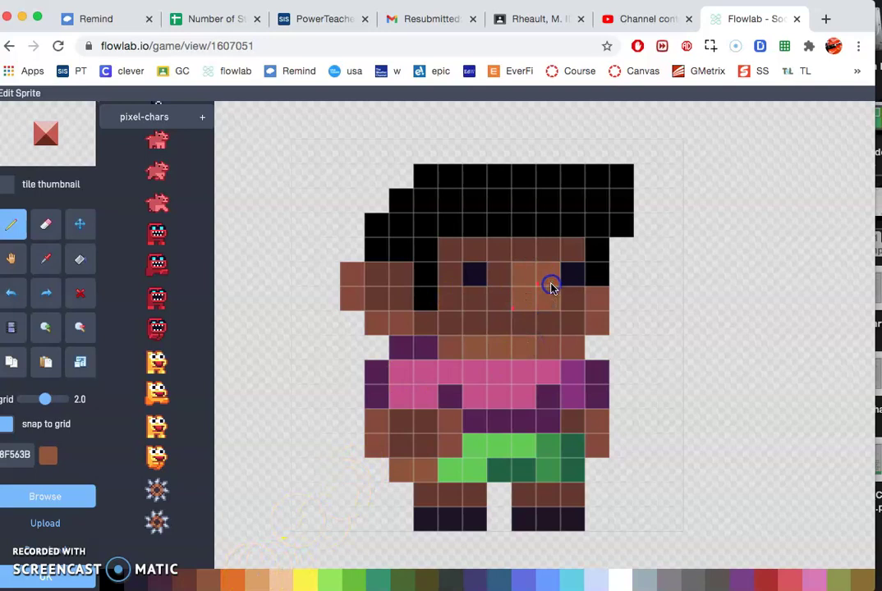
pyautogui.click(550, 284)
pyautogui.click(353, 281)
pyautogui.click(388, 289)
# Paint the pixels along the front edge of the goalie's face dark brown (663931), including the black sideburn, and save the sprite.
pyautogui.click(604, 272)
pyautogui.click(596, 249)
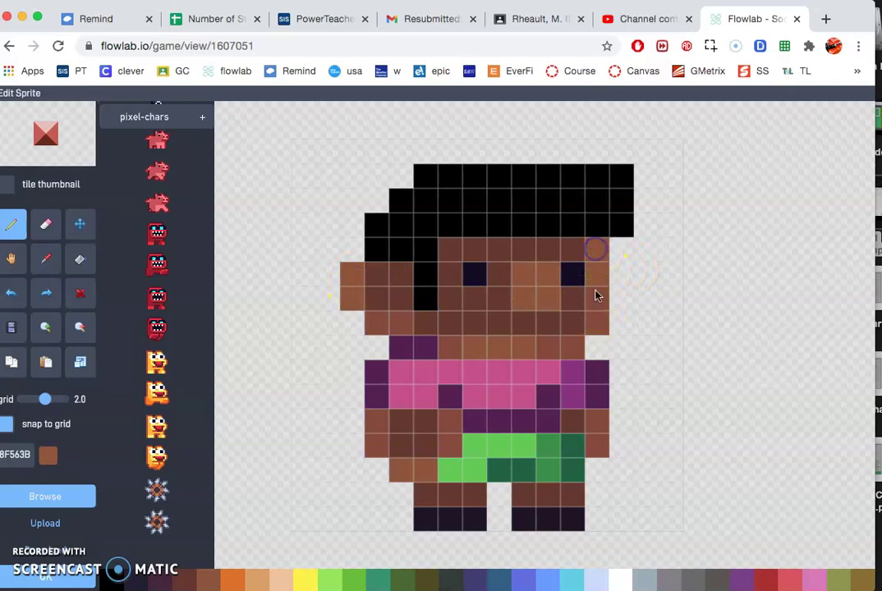
pyautogui.click(184, 579)
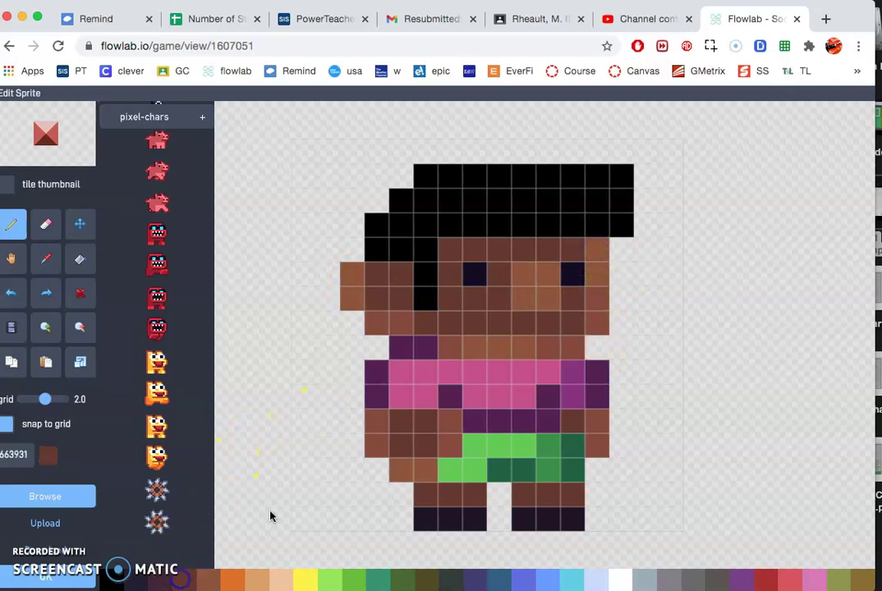
pyautogui.click(605, 244)
pyautogui.click(600, 271)
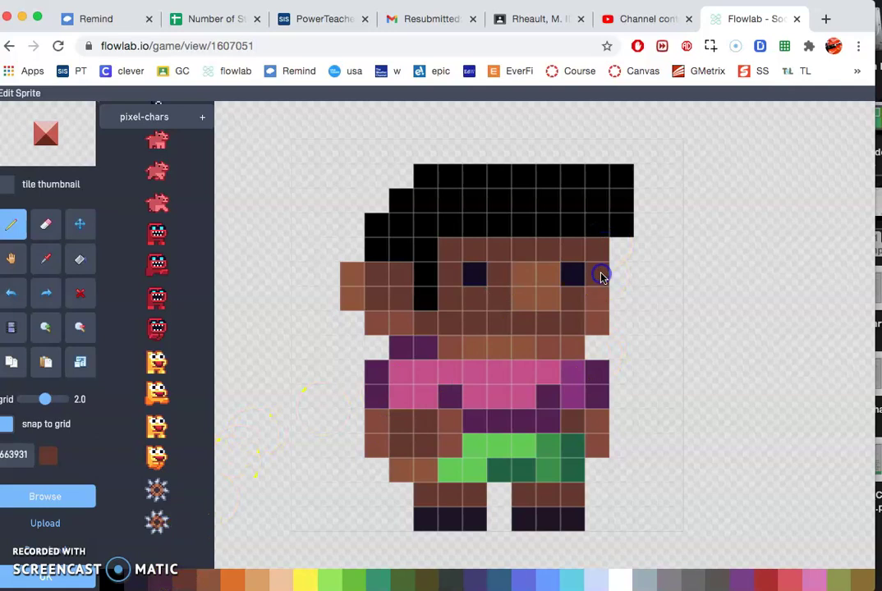
pyautogui.click(598, 298)
pyautogui.click(72, 581)
# Open the Goalie's behaviors and add an Always trigger with a Collision trigger placed above it.
pyautogui.click(243, 286)
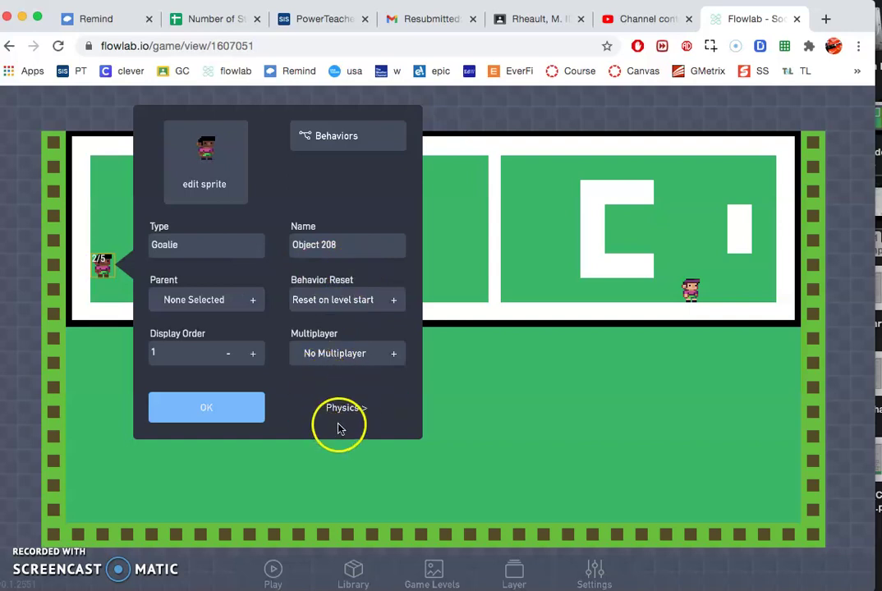
pyautogui.click(336, 138)
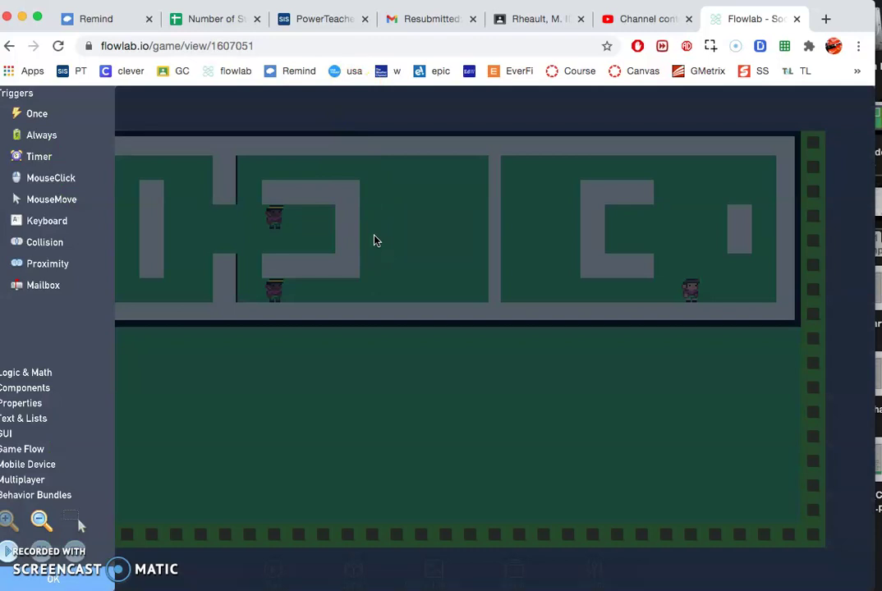
pyautogui.click(42, 134)
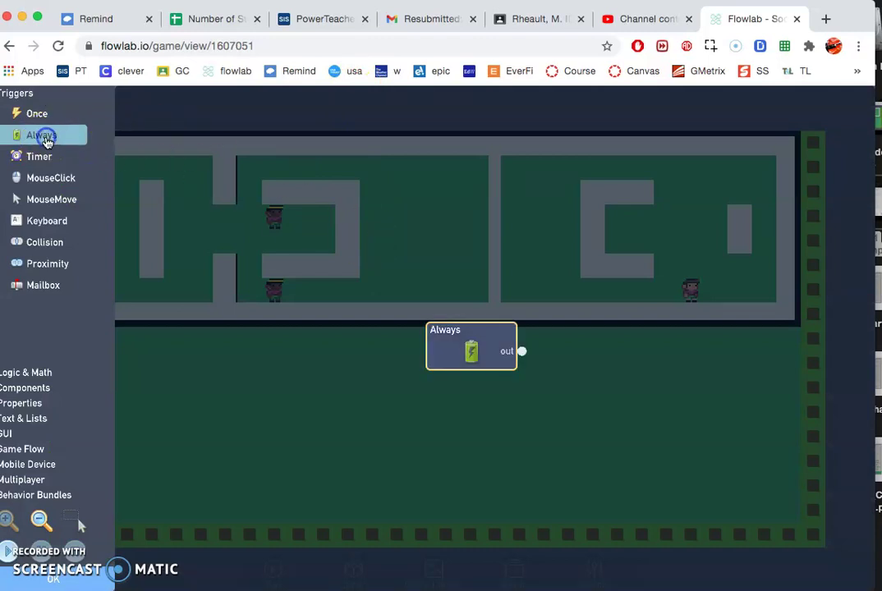
pyautogui.moveTo(478, 360); pyautogui.dragTo(276, 387)
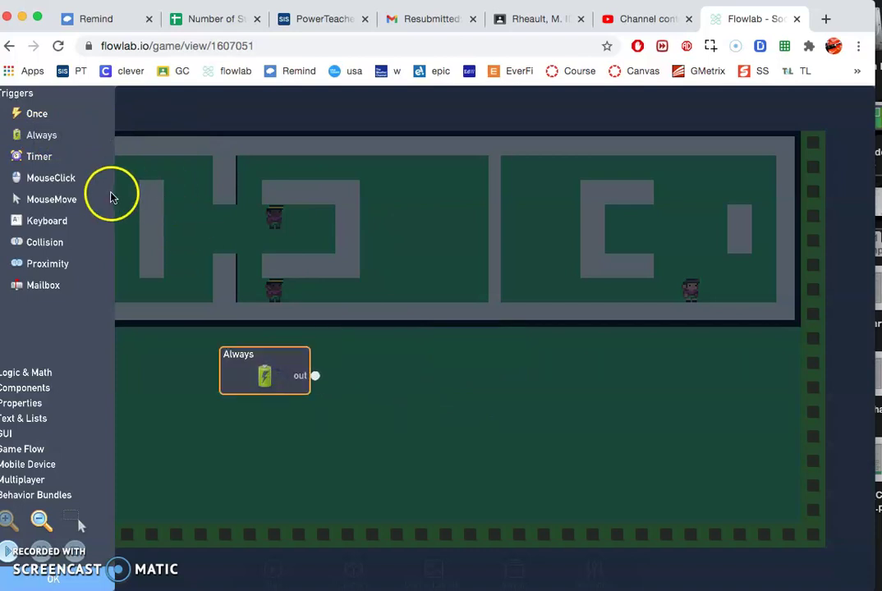
pyautogui.click(49, 242)
pyautogui.moveTo(451, 340); pyautogui.dragTo(248, 172)
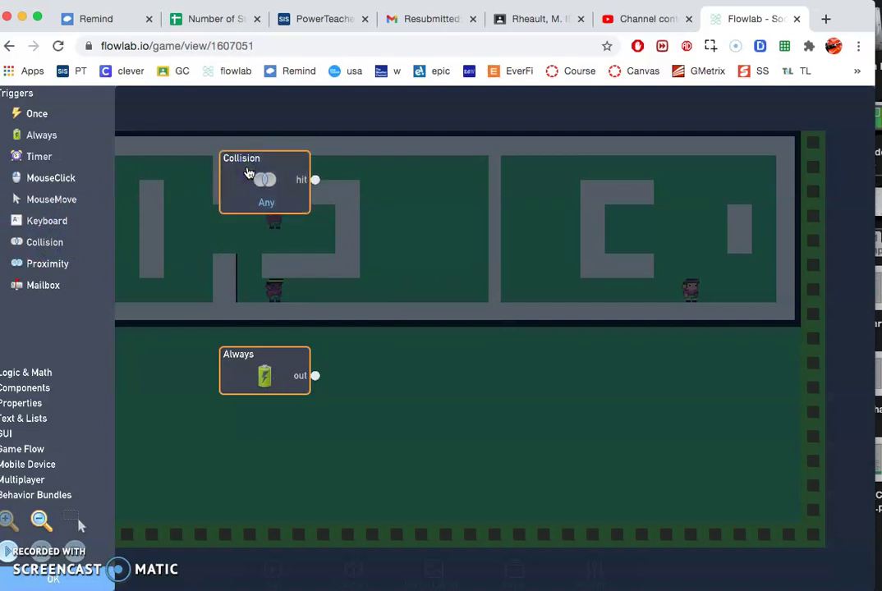
# Add two Number blocks to the Goalie's behaviors, placed one above the other beside the triggers.
pyautogui.click(92, 326)
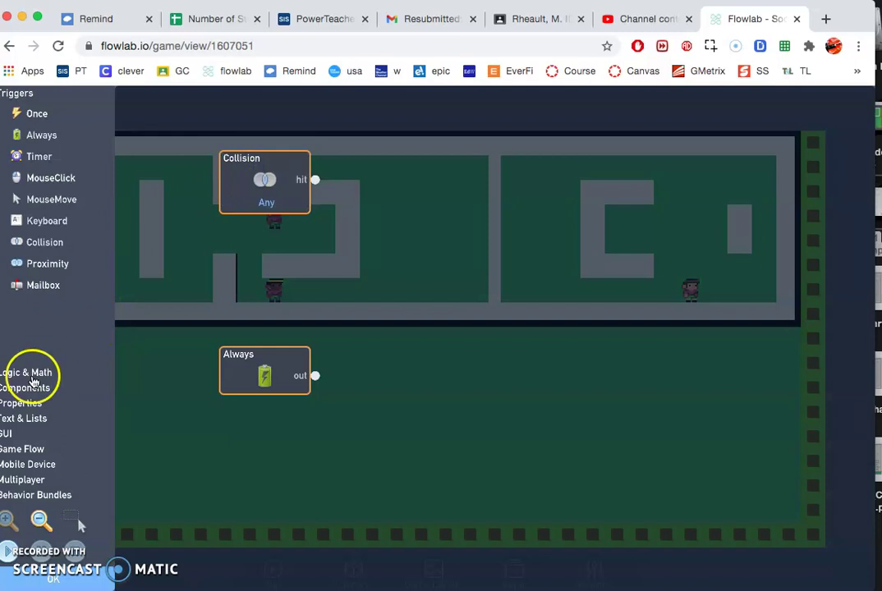
pyautogui.click(33, 376)
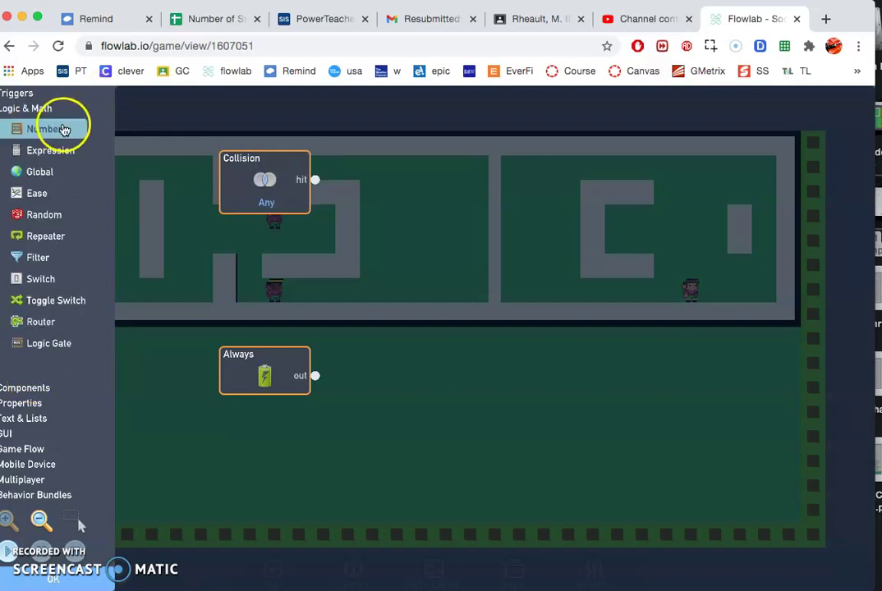
pyautogui.doubleClick(64, 129)
pyautogui.moveTo(494, 371); pyautogui.dragTo(491, 212)
pyautogui.moveTo(495, 351); pyautogui.dragTo(492, 324)
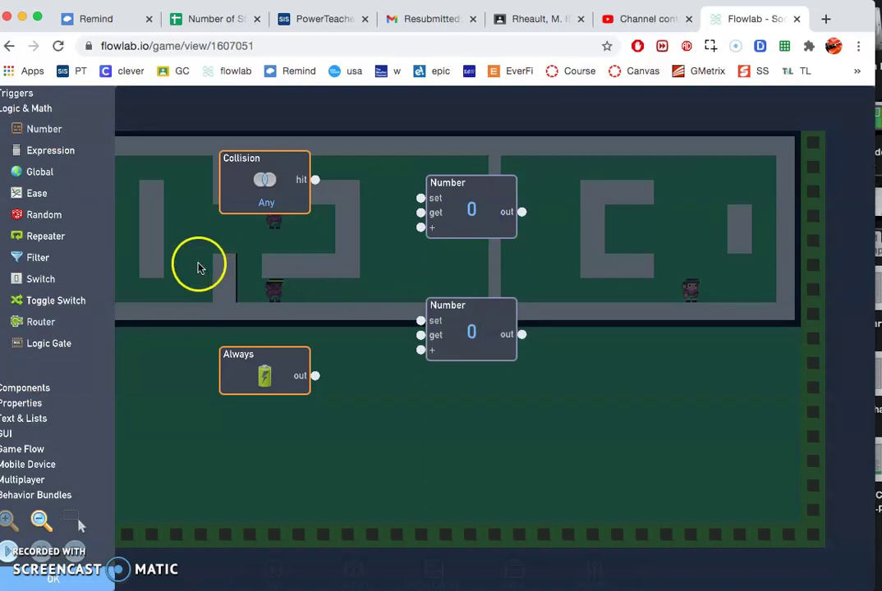
# Add a Toggle Switch between the triggers and the Number blocks, spreading the two Number blocks apart around it.
pyautogui.click(62, 301)
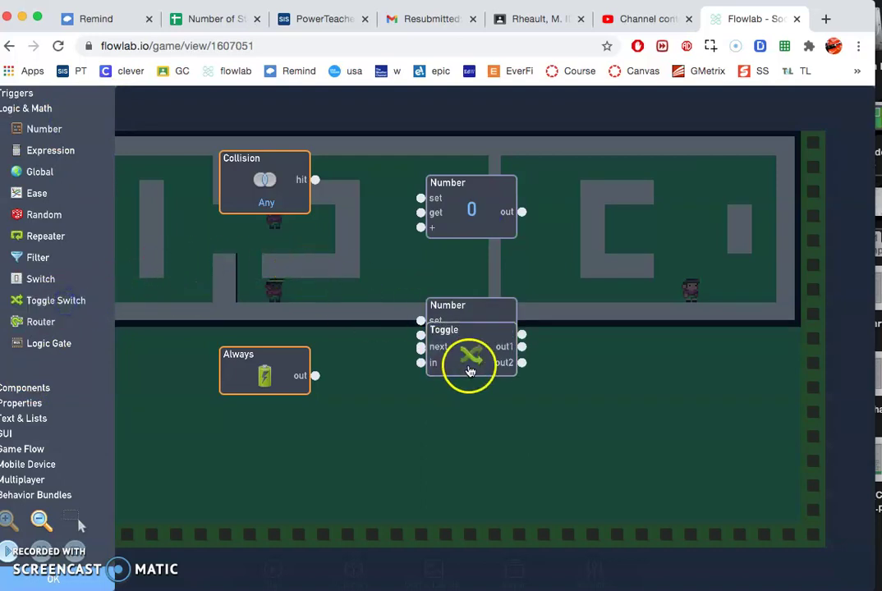
pyautogui.moveTo(468, 360); pyautogui.dragTo(333, 285)
pyautogui.click(448, 219)
pyautogui.moveTo(449, 220); pyautogui.dragTo(517, 194)
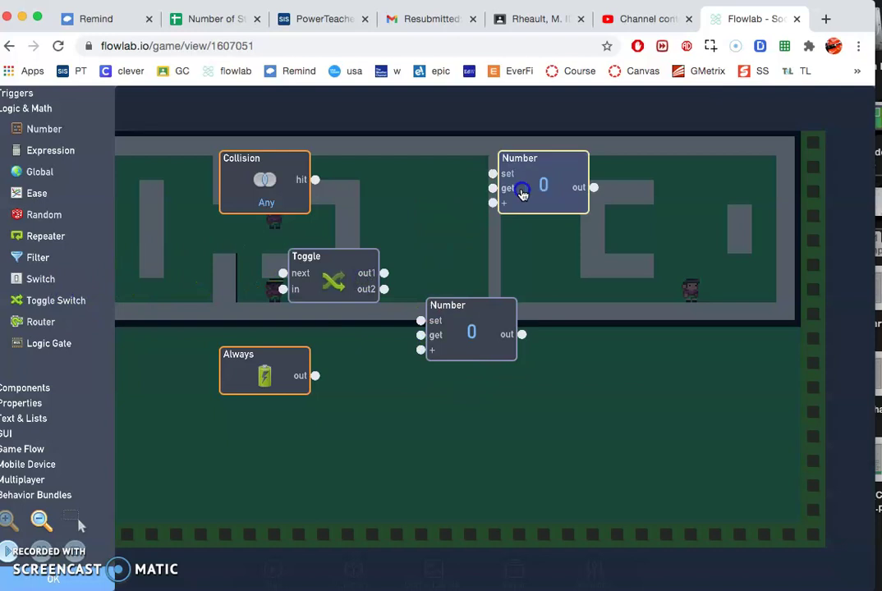
pyautogui.moveTo(486, 328); pyautogui.dragTo(537, 353)
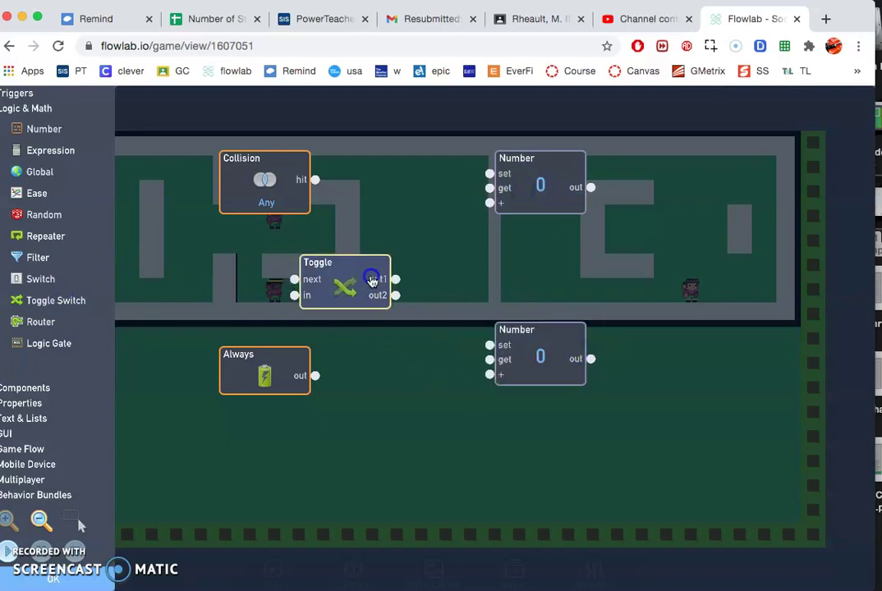
pyautogui.moveTo(378, 279); pyautogui.dragTo(411, 259)
pyautogui.moveTo(520, 345); pyautogui.dragTo(542, 376)
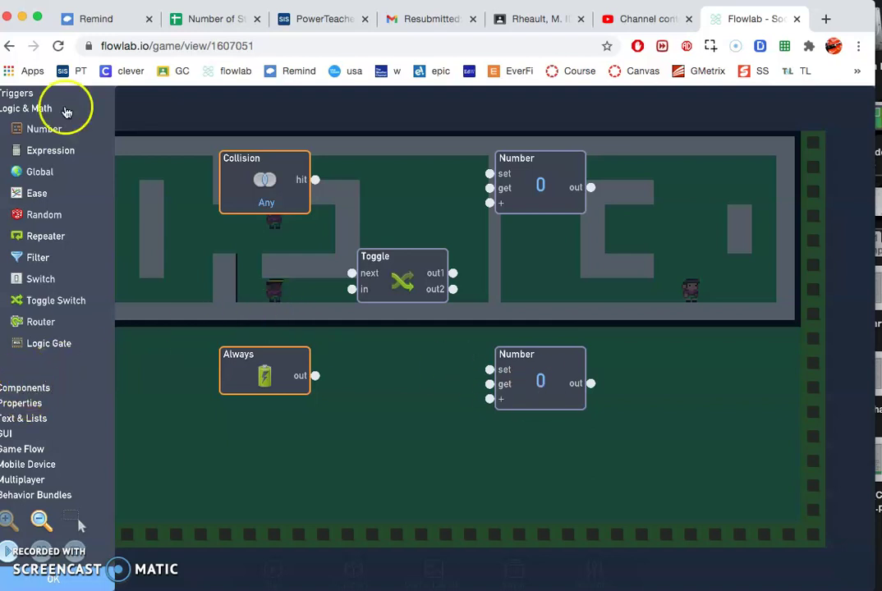
pyautogui.click(31, 93)
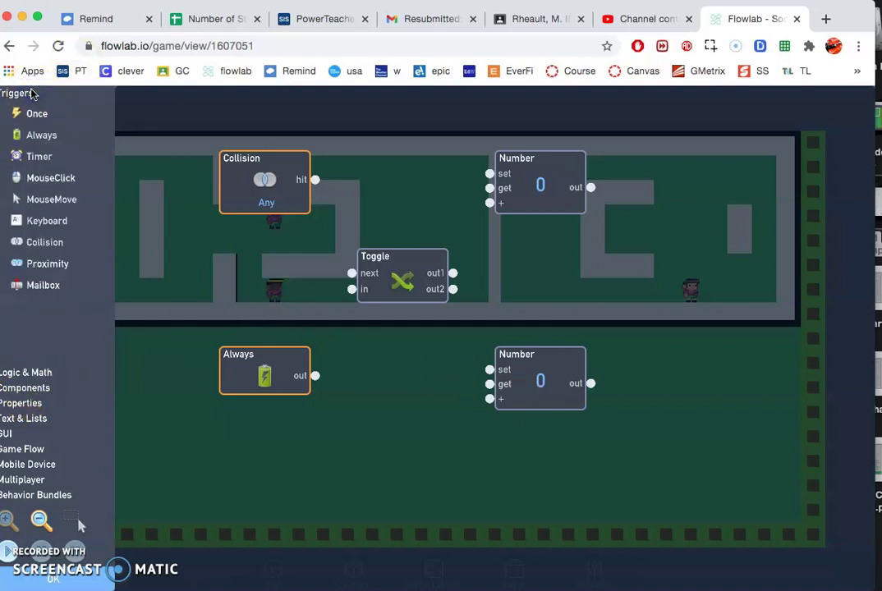
pyautogui.click(10, 387)
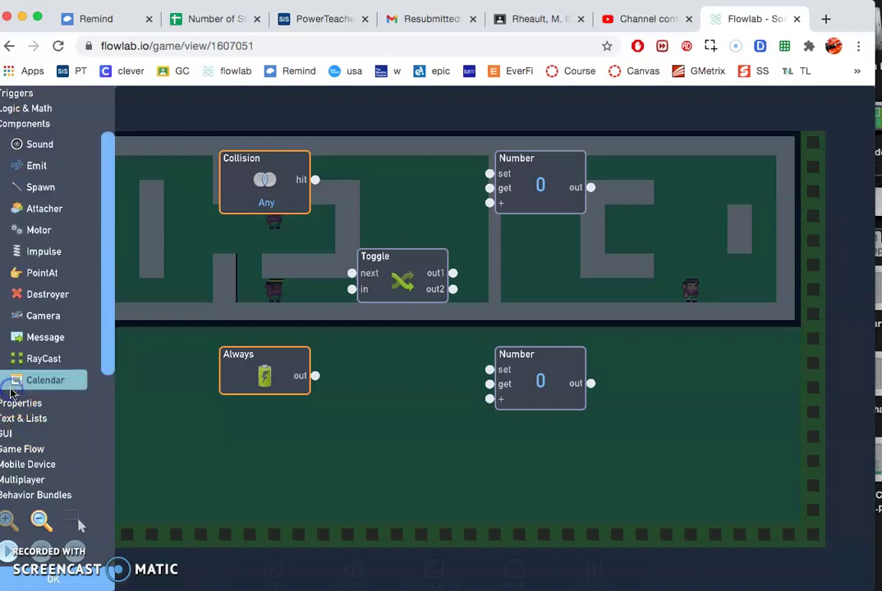
pyautogui.click(11, 384)
pyautogui.click(437, 336)
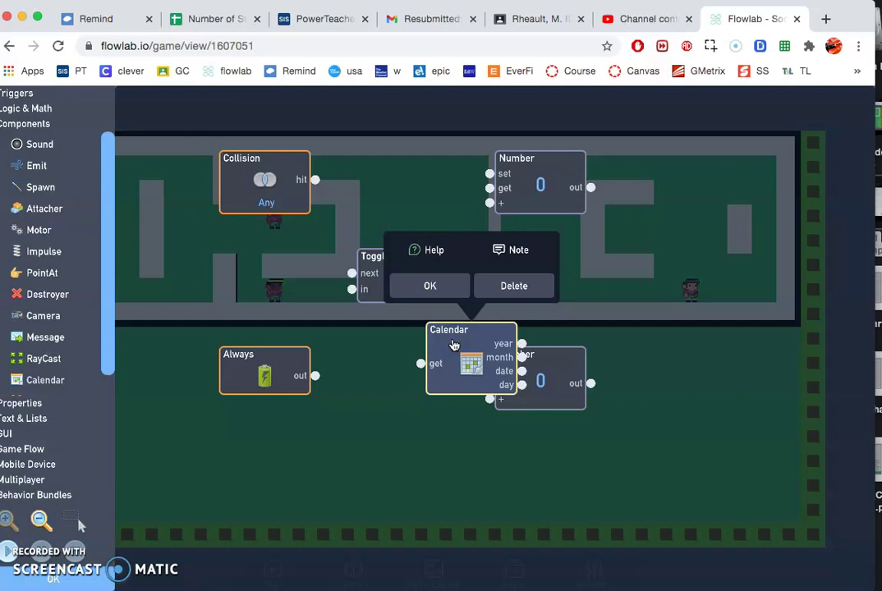
pyautogui.click(513, 286)
# Add a Velocity property block beyond the two Number blocks, level with the Toggle.
pyautogui.click(18, 403)
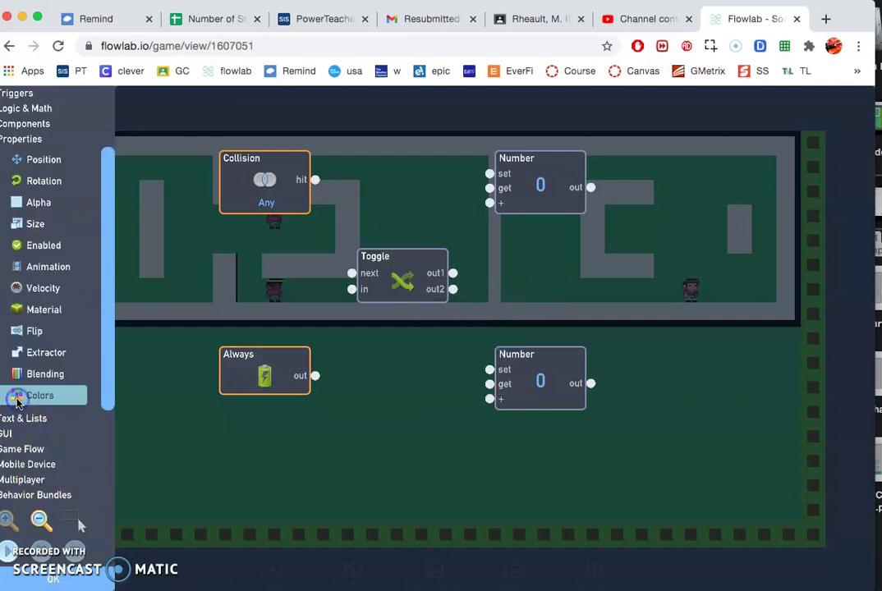
pyautogui.click(49, 293)
pyautogui.moveTo(503, 327); pyautogui.dragTo(697, 277)
# Connect the Collision's hit output to the Toggle's next input and the Always output to its in input.
pyautogui.click(395, 284)
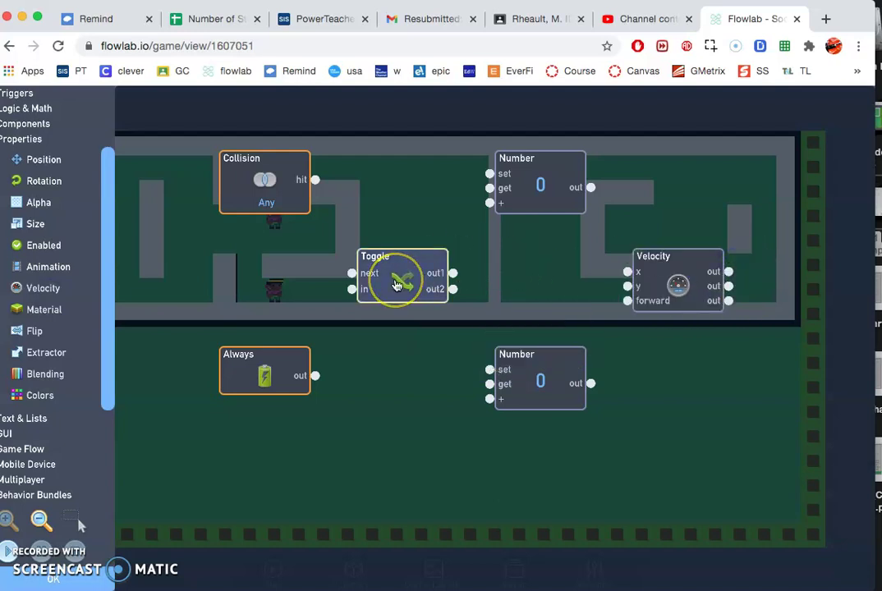
pyautogui.click(315, 180)
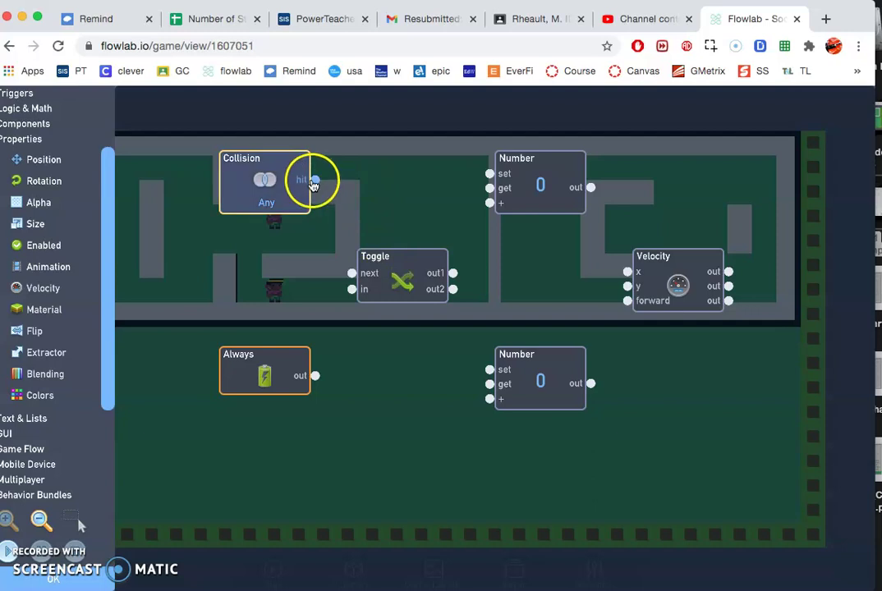
pyautogui.moveTo(314, 182); pyautogui.dragTo(353, 275)
pyautogui.moveTo(317, 377); pyautogui.dragTo(353, 294)
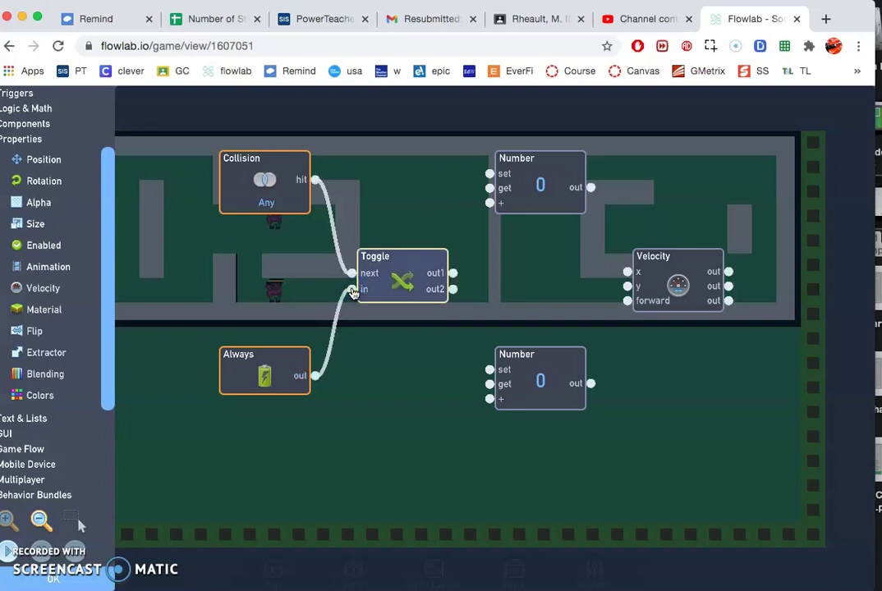
pyautogui.click(388, 307)
pyautogui.click(415, 293)
# Set the current value of the lower Number block to 12.
pyautogui.click(521, 383)
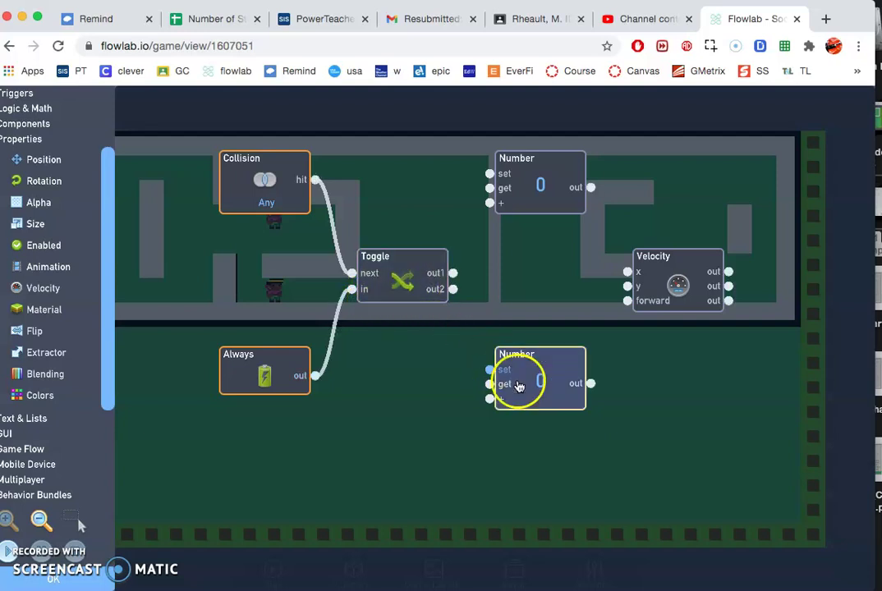
pyautogui.click(542, 209)
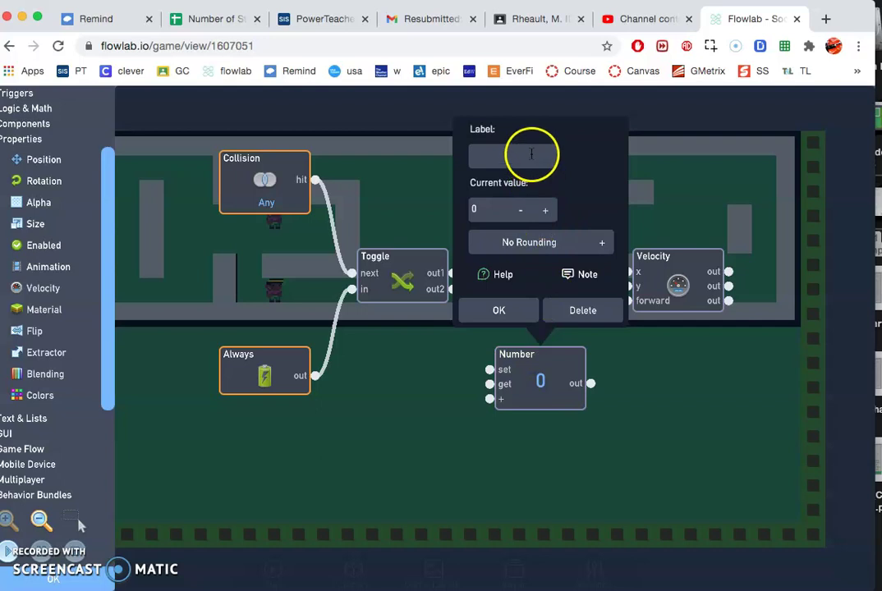
pyautogui.click(541, 207)
pyautogui.click(541, 207)
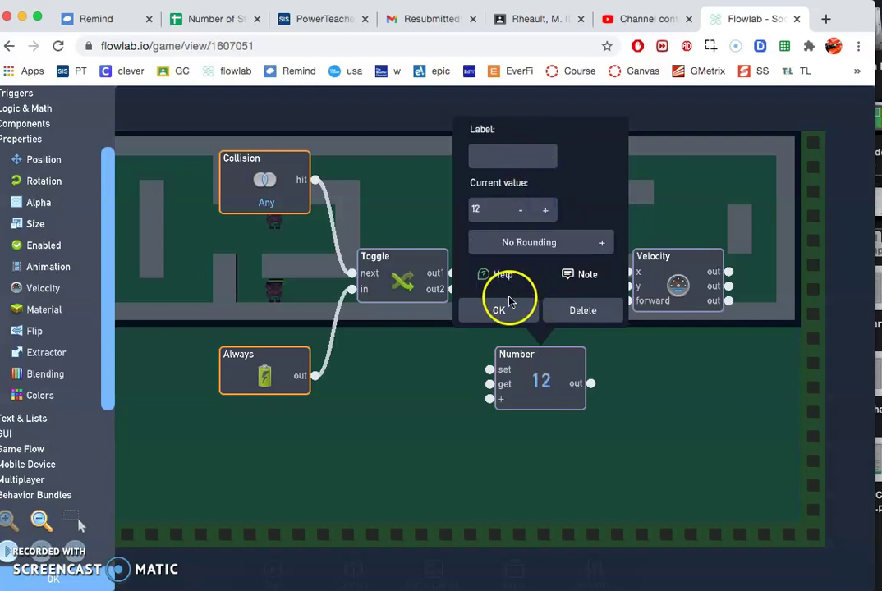
pyautogui.click(499, 309)
# Set the current value of the upper Number block to -12.
pyautogui.click(564, 198)
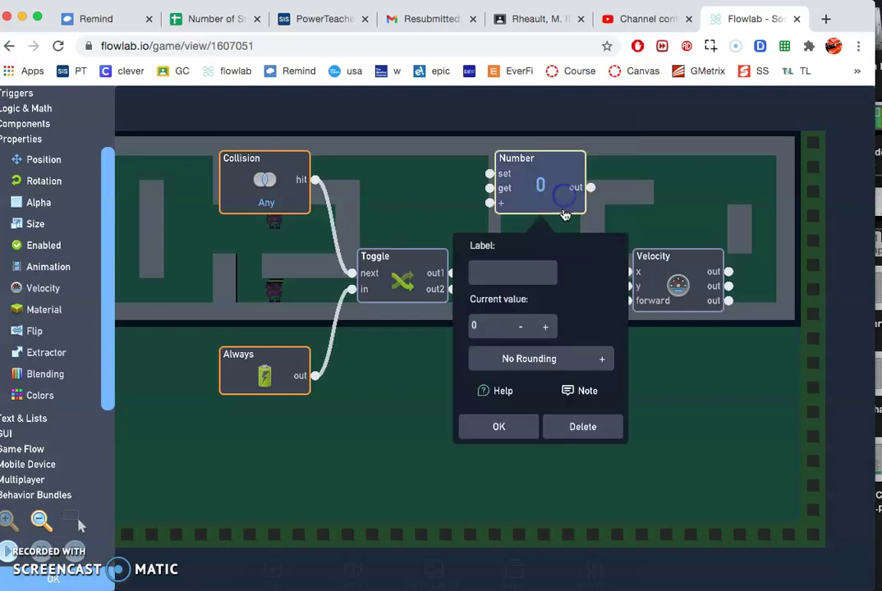
pyautogui.doubleClick(524, 328)
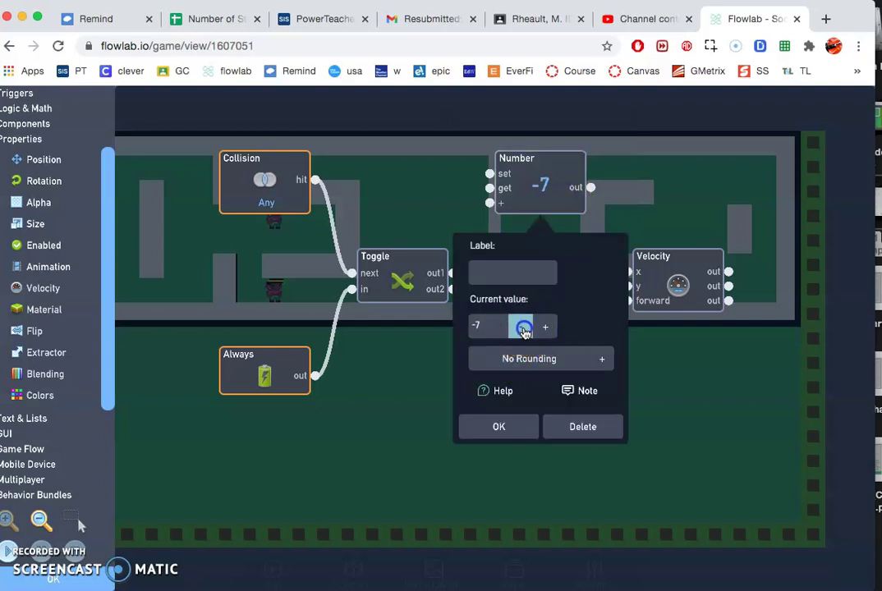
pyautogui.click(524, 327)
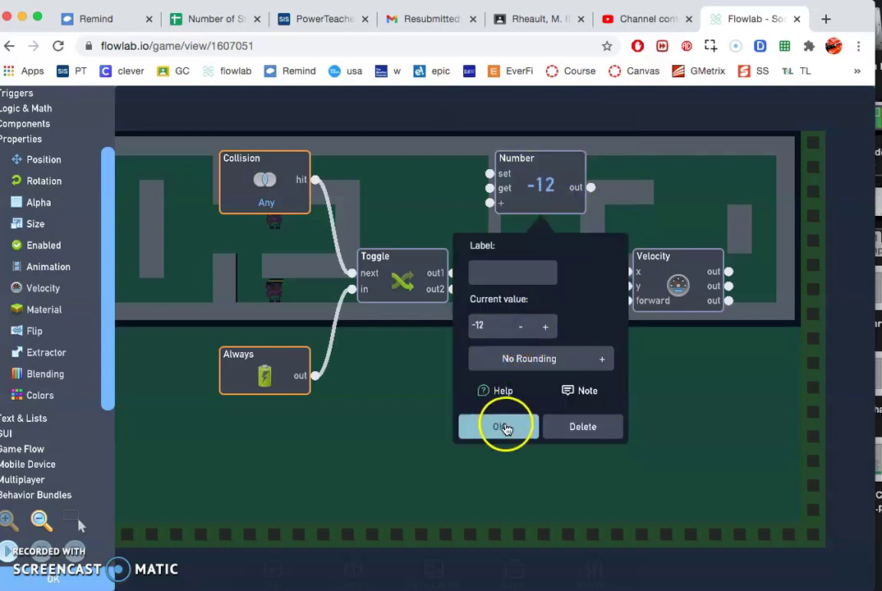
pyautogui.click(502, 425)
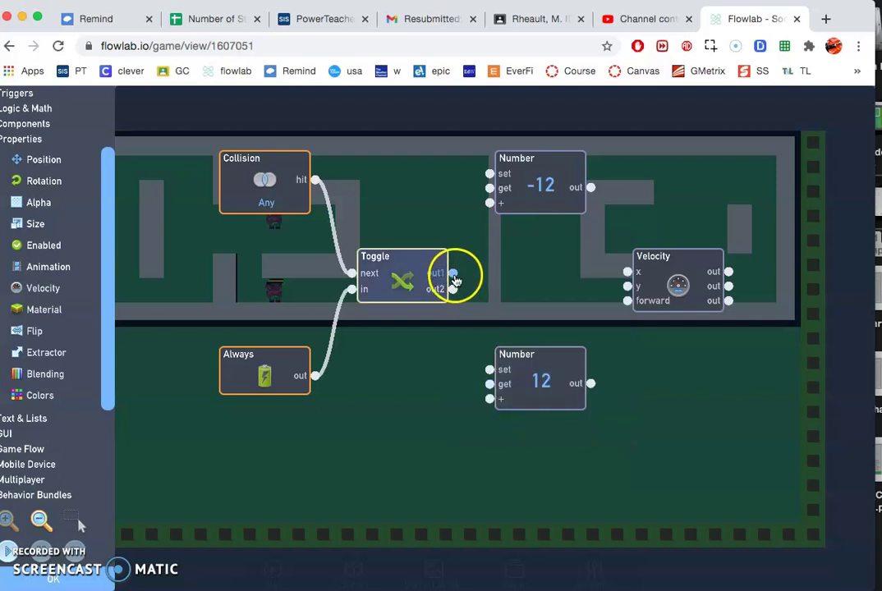
# Connect the Toggle's out1 output to the get input of the -12 Number block.
pyautogui.moveTo(454, 273); pyautogui.dragTo(490, 188)
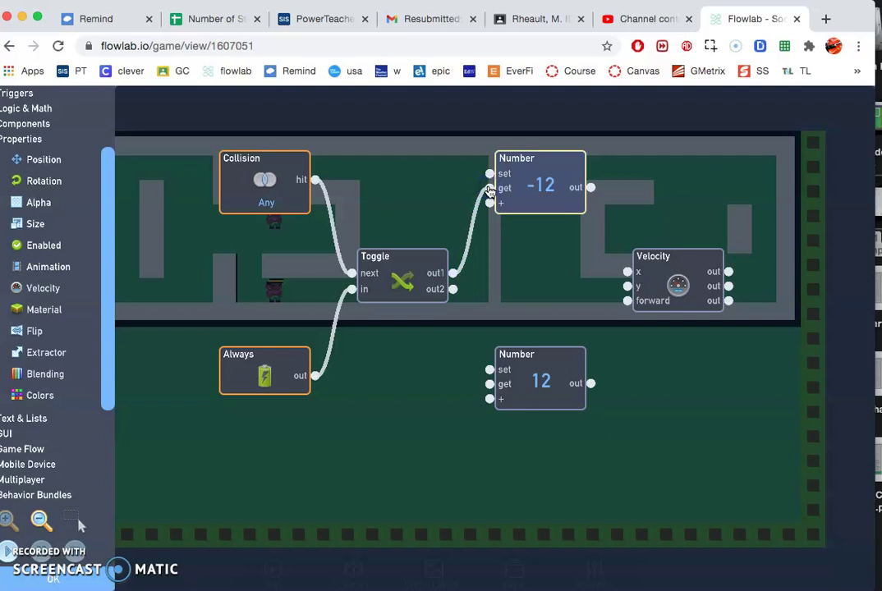
pyautogui.click(464, 243)
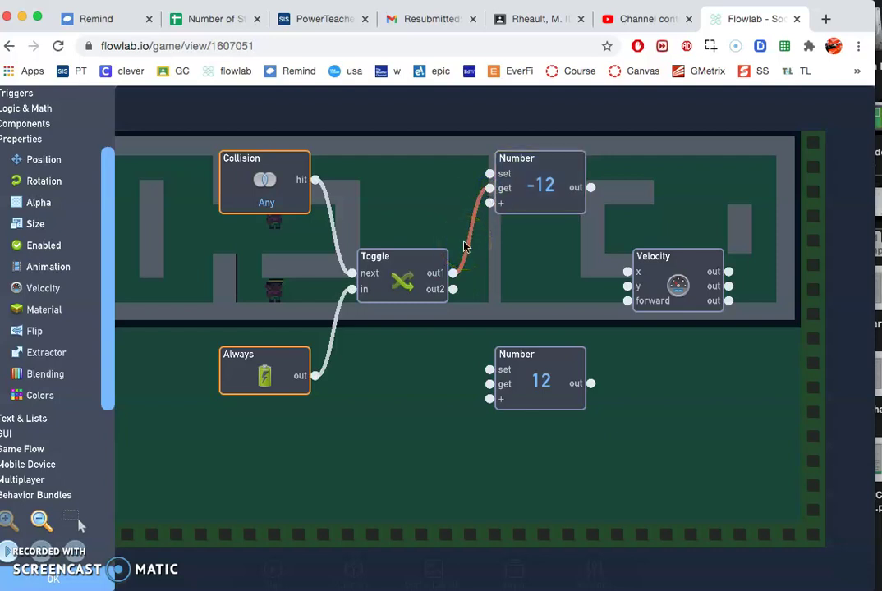
# Connect the Toggle's out2 output to the get input of the 12 Number block.
pyautogui.click(451, 256)
pyautogui.moveTo(452, 289); pyautogui.dragTo(490, 384)
pyautogui.click(558, 364)
# Connect the out outputs of both the 12 and -12 Number blocks to the Velocity block's y input.
pyautogui.moveTo(591, 383); pyautogui.dragTo(628, 287)
pyautogui.click(593, 188)
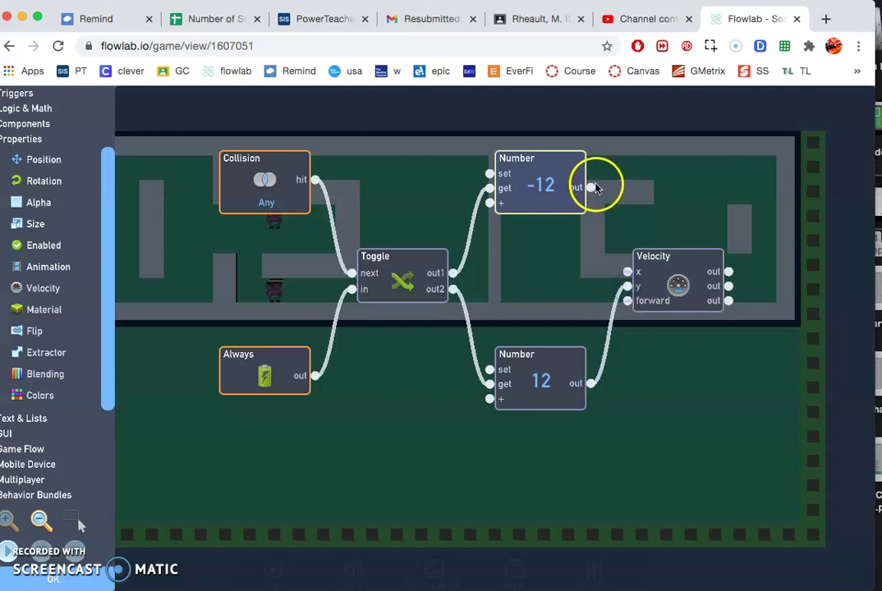
pyautogui.moveTo(595, 190); pyautogui.dragTo(626, 288)
# Run the Goalie's behavior diagram live, stop it, and accept the Goalie's behaviors and properties.
pyautogui.click(11, 550)
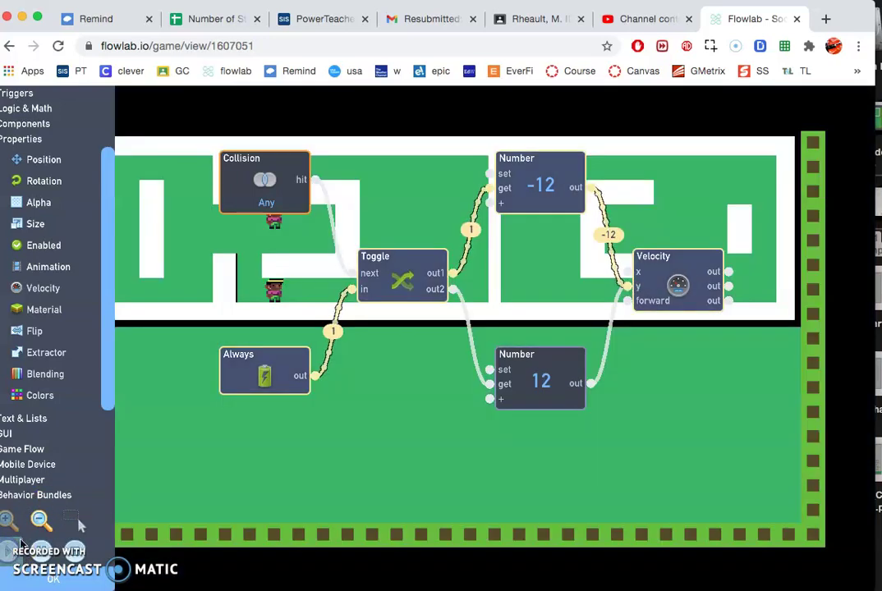
pyautogui.click(244, 469)
pyautogui.click(309, 470)
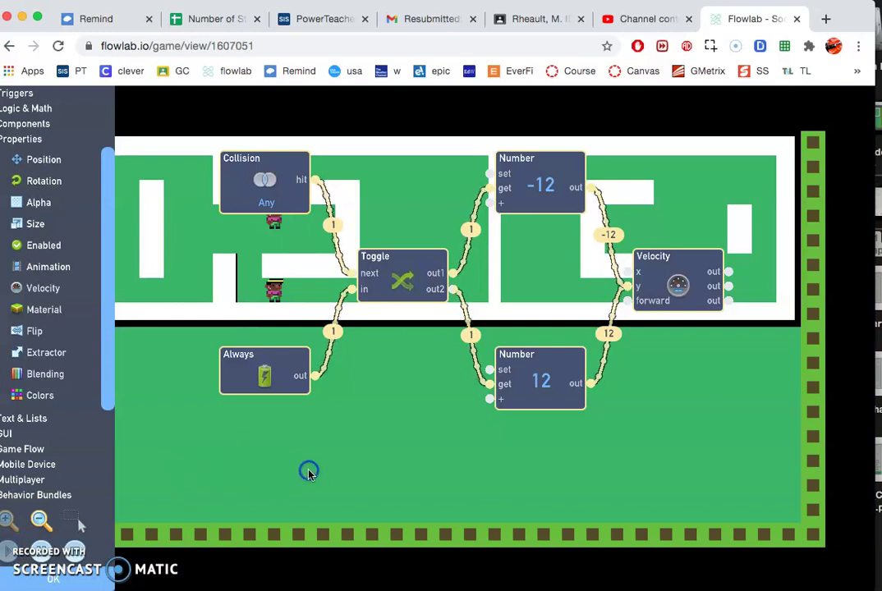
pyautogui.click(82, 556)
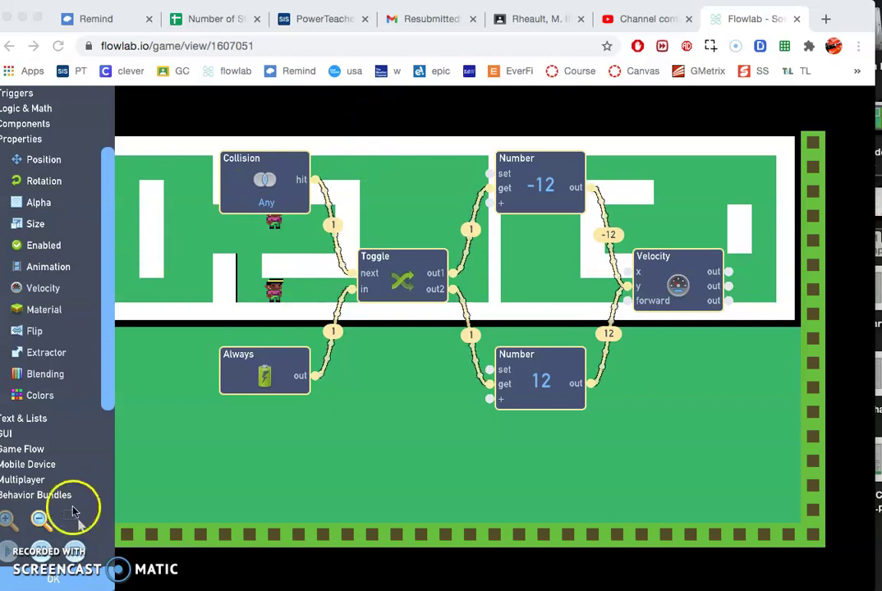
pyautogui.click(189, 510)
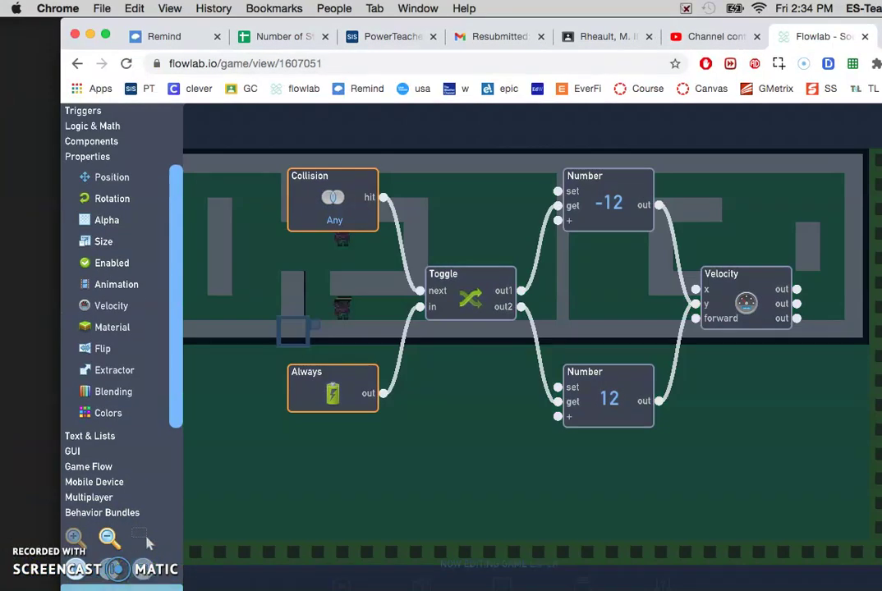
pyautogui.click(149, 538)
pyautogui.click(276, 426)
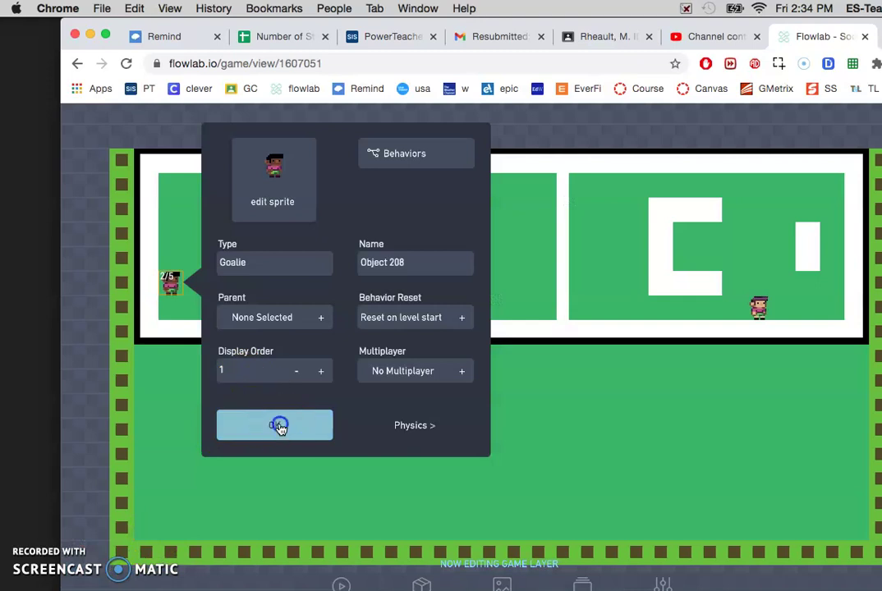
# Test-play the game to check the Goalie's vertical movement, and return to the level editor.
pyautogui.click(341, 585)
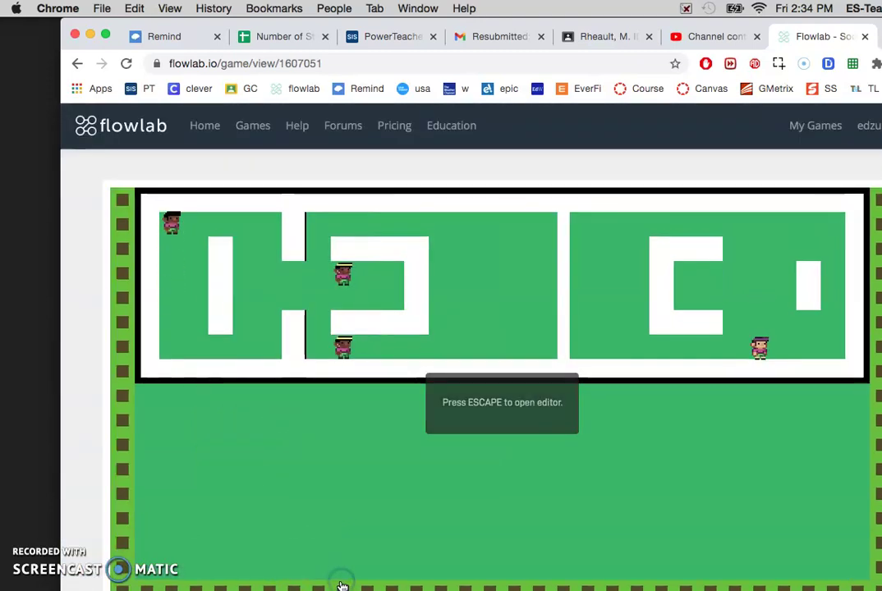
pyautogui.click(197, 335)
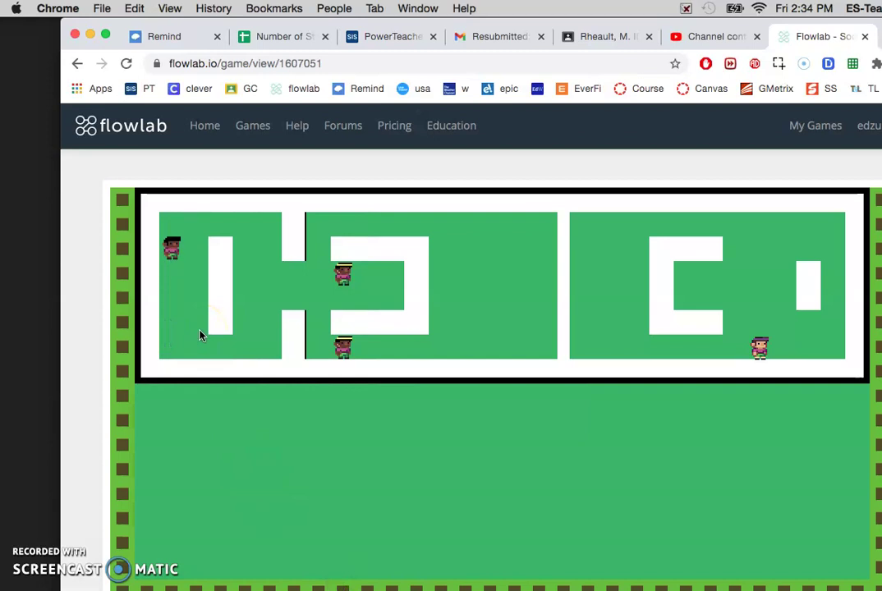
pyautogui.click(285, 412)
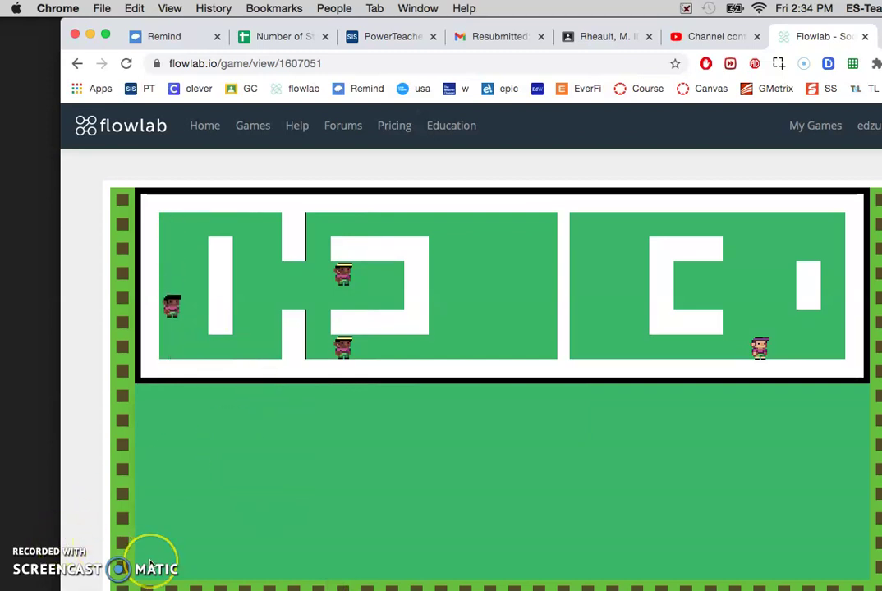
pyautogui.press('Escape')
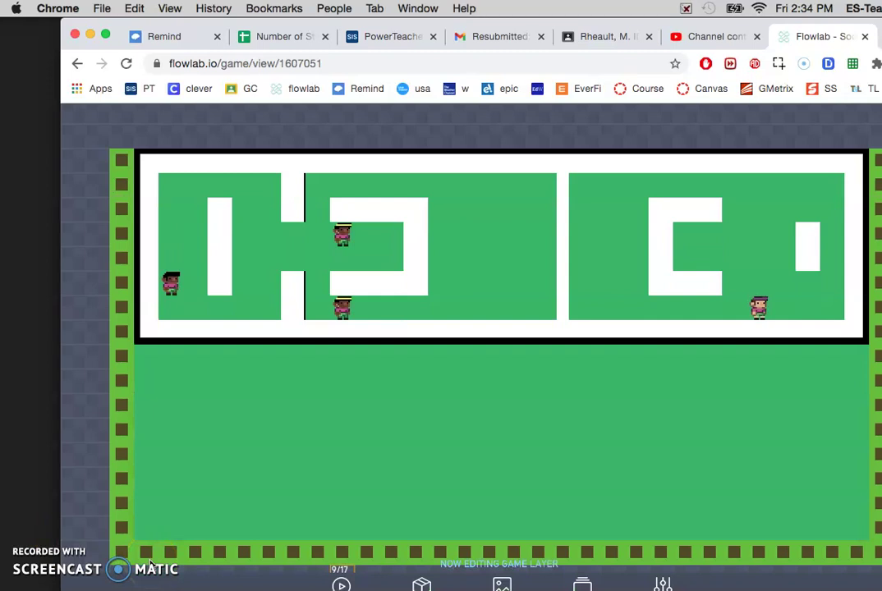
# Reopen the Goalie's behaviors, examine the block connections while they run live, and return to the level editor.
pyautogui.click(173, 295)
pyautogui.click(197, 247)
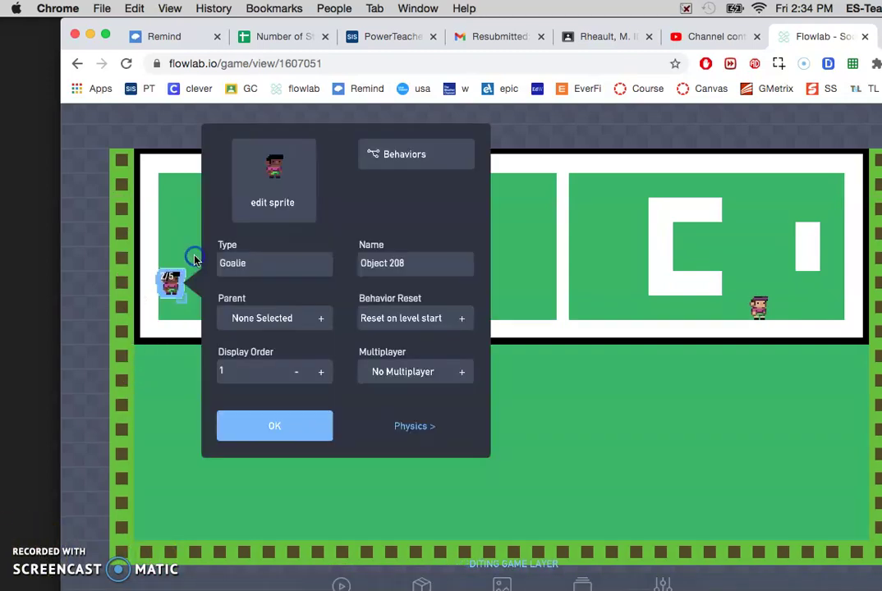
pyautogui.click(396, 169)
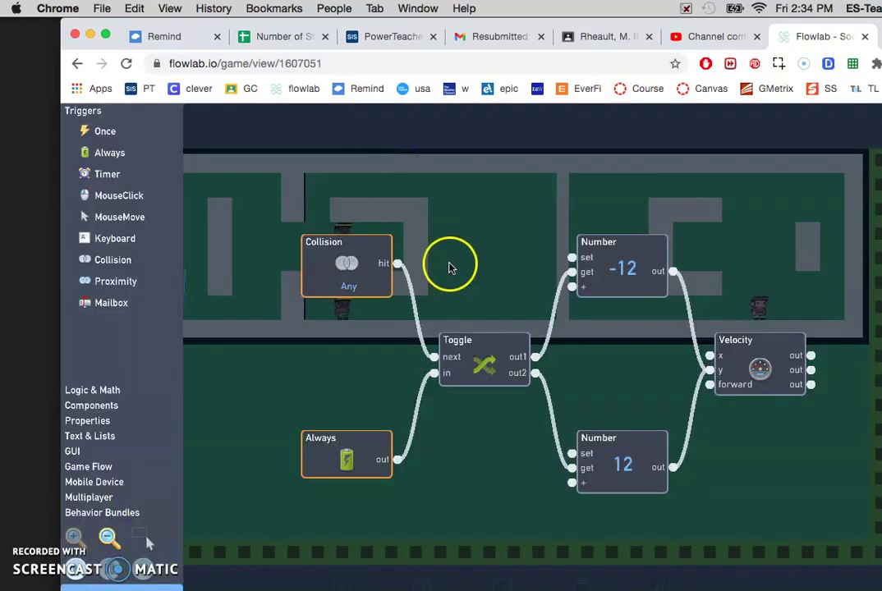
pyautogui.moveTo(507, 272); pyautogui.dragTo(507, 181)
pyautogui.moveTo(510, 429); pyautogui.dragTo(500, 371)
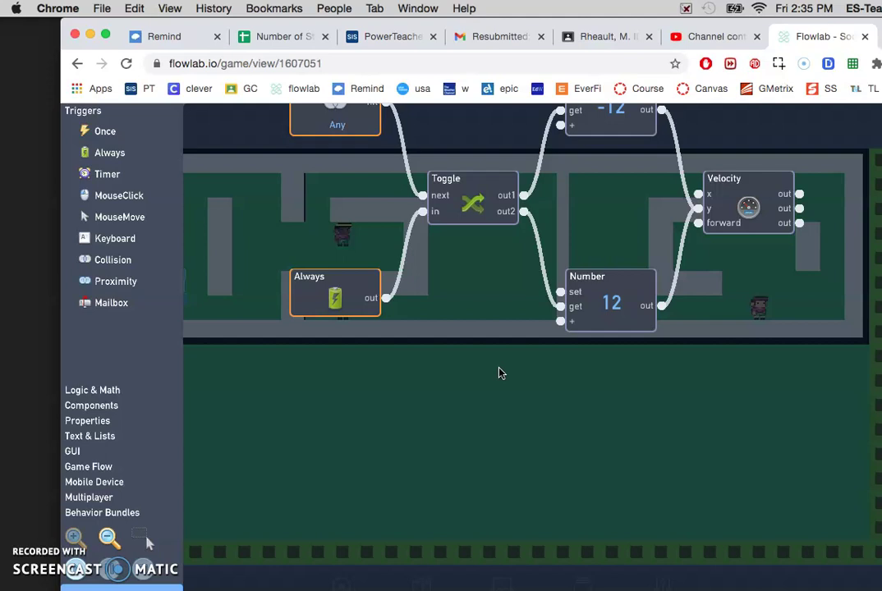
pyautogui.moveTo(500, 388); pyautogui.dragTo(507, 435)
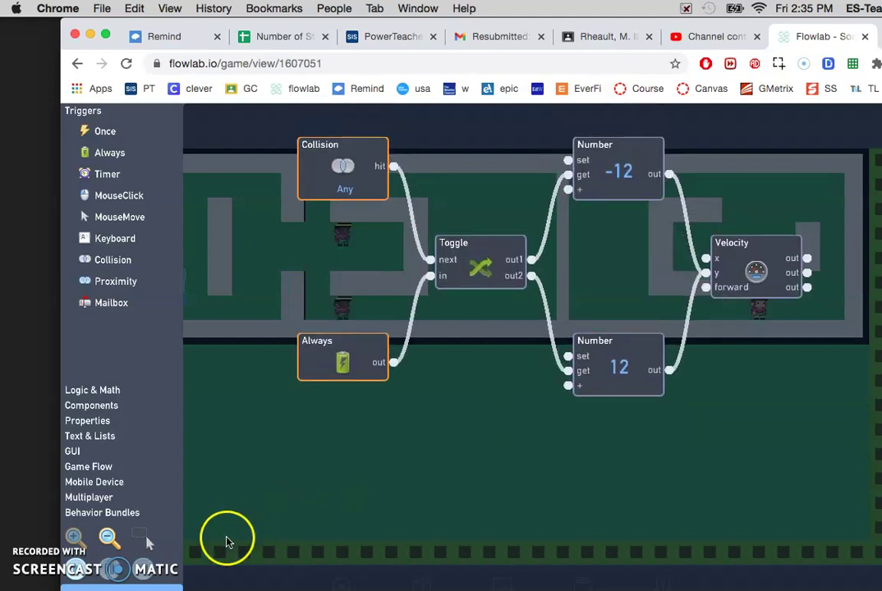
pyautogui.press('space')
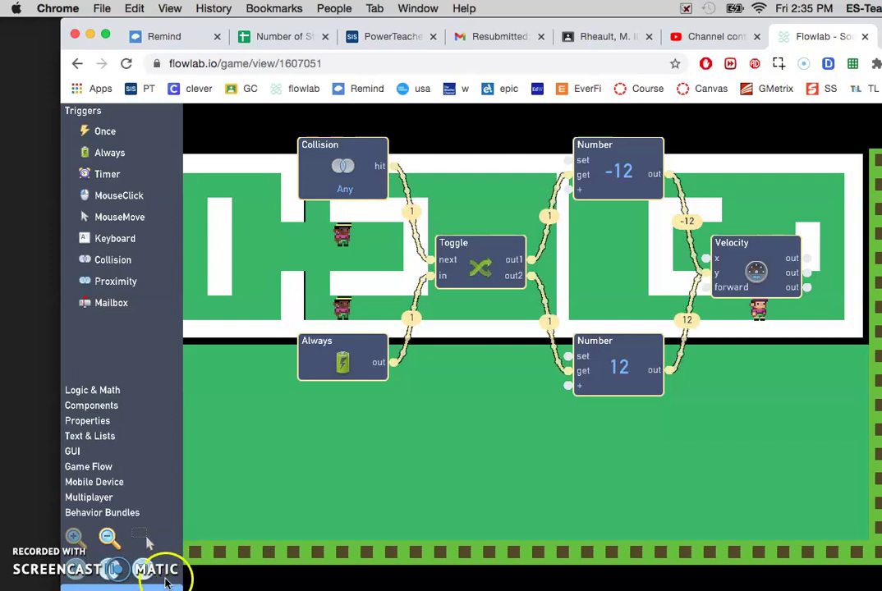
pyautogui.click(145, 571)
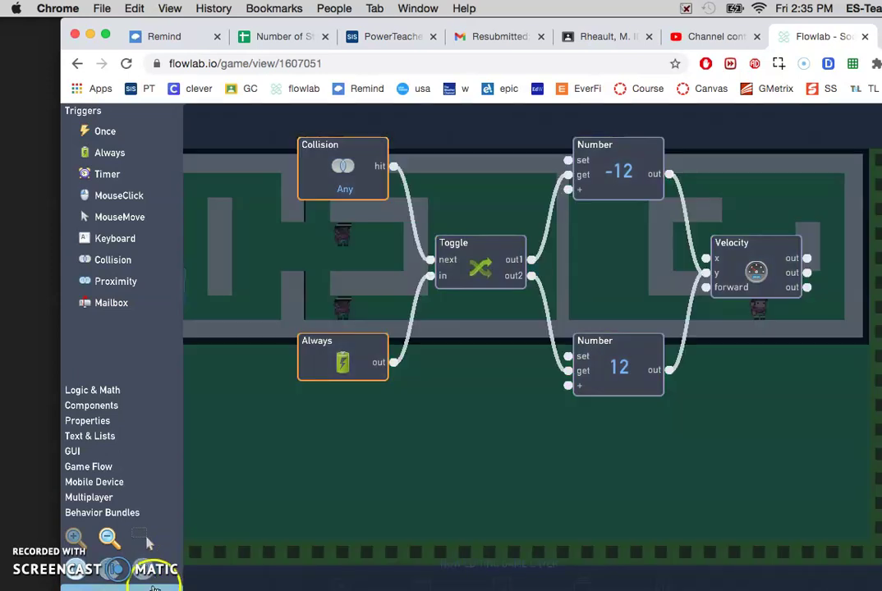
pyautogui.click(144, 539)
pyautogui.click(302, 430)
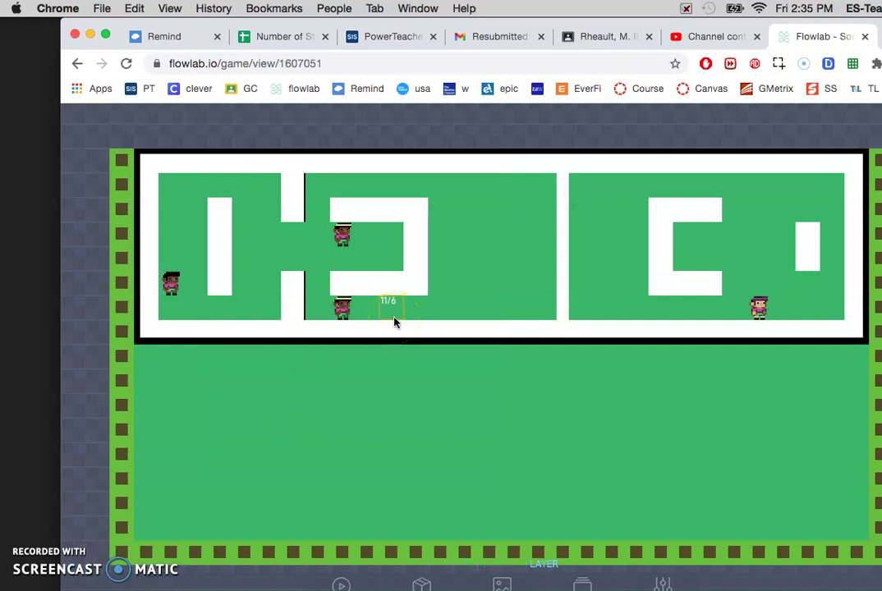
pyautogui.click(39, 561)
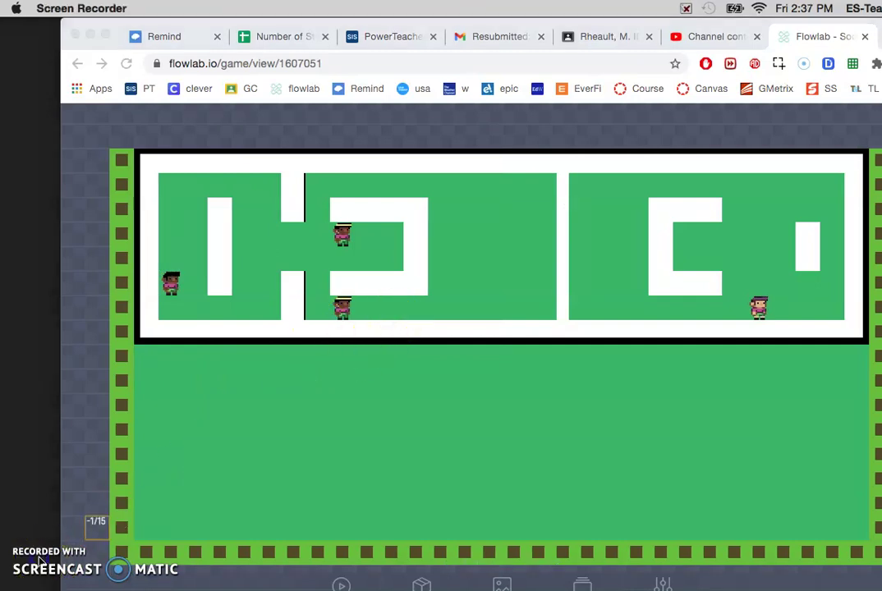
pyautogui.click(532, 297)
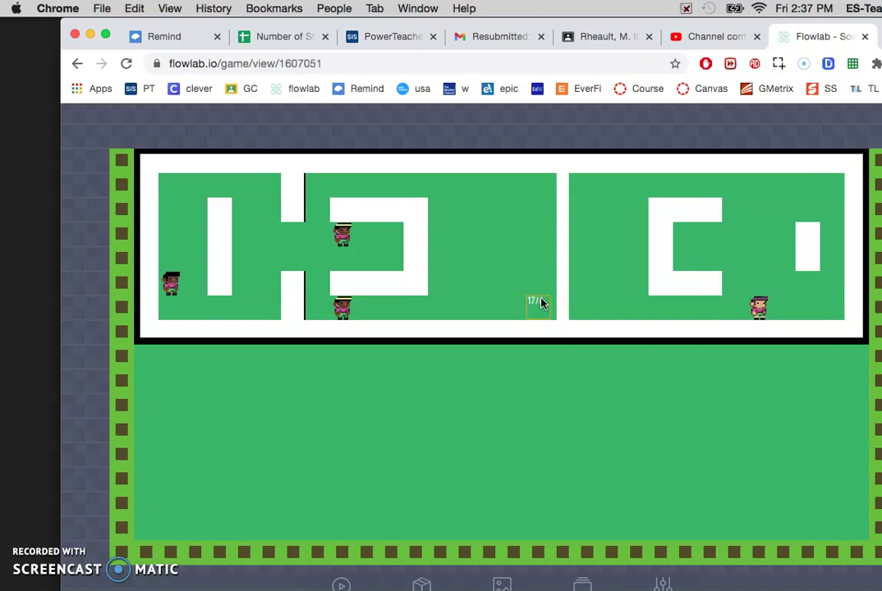
# Create a new object at grid cell 17/6, just before the midfield line, with the type Soccer Ball.
pyautogui.click(541, 303)
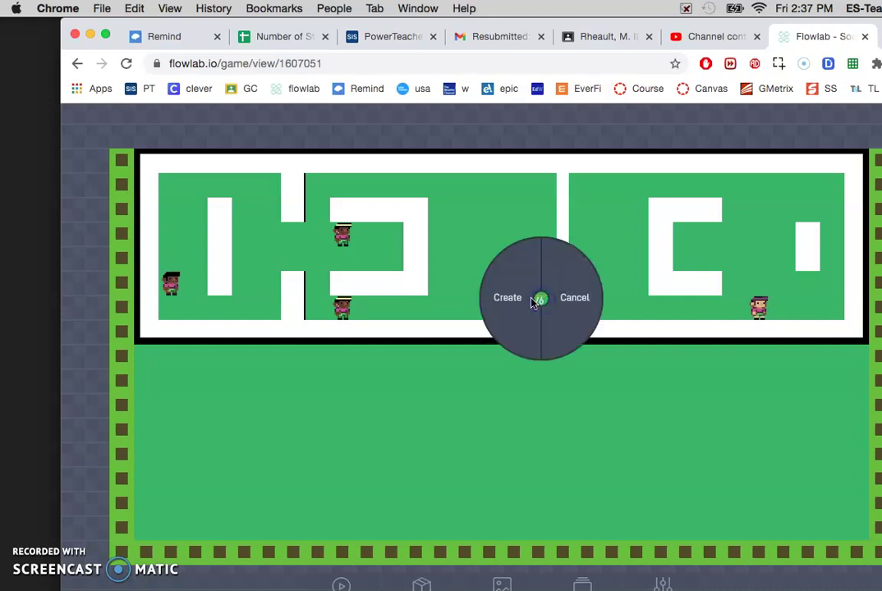
pyautogui.click(515, 300)
pyautogui.moveTo(637, 282); pyautogui.dragTo(554, 276)
pyautogui.write('Sc')
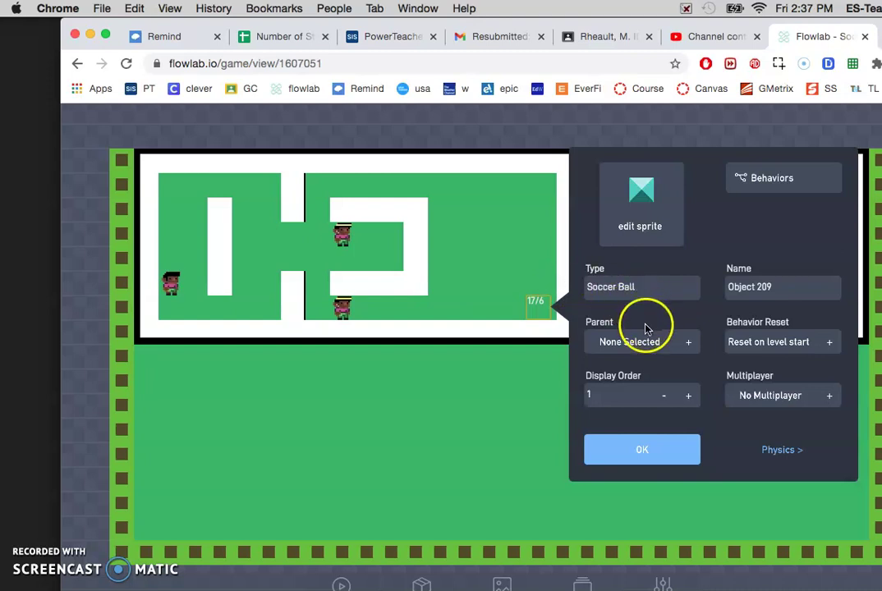
# Make the Soccer Ball movable, unaffected by gravity, and able to rotate in its physics settings.
pyautogui.click(783, 450)
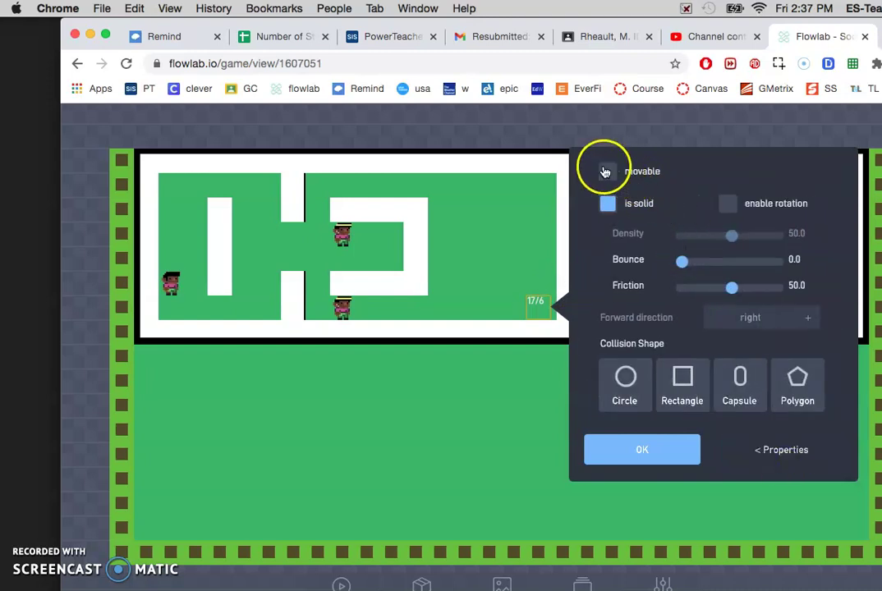
pyautogui.click(608, 171)
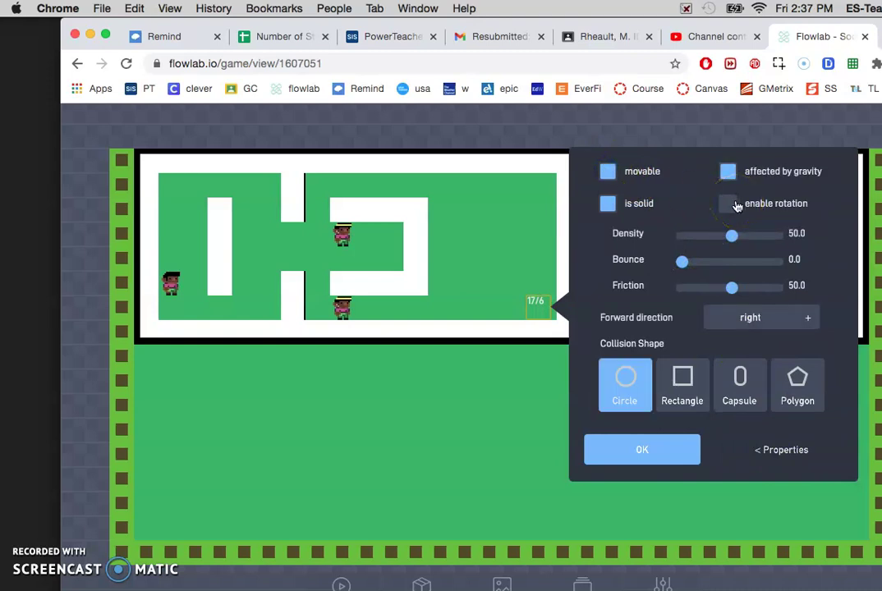
pyautogui.click(729, 171)
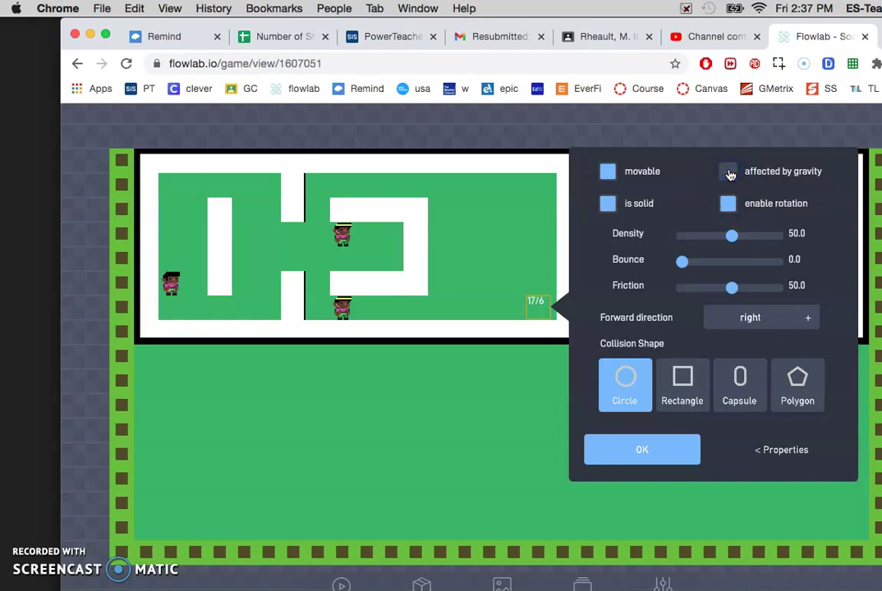
pyautogui.click(726, 202)
pyautogui.click(731, 235)
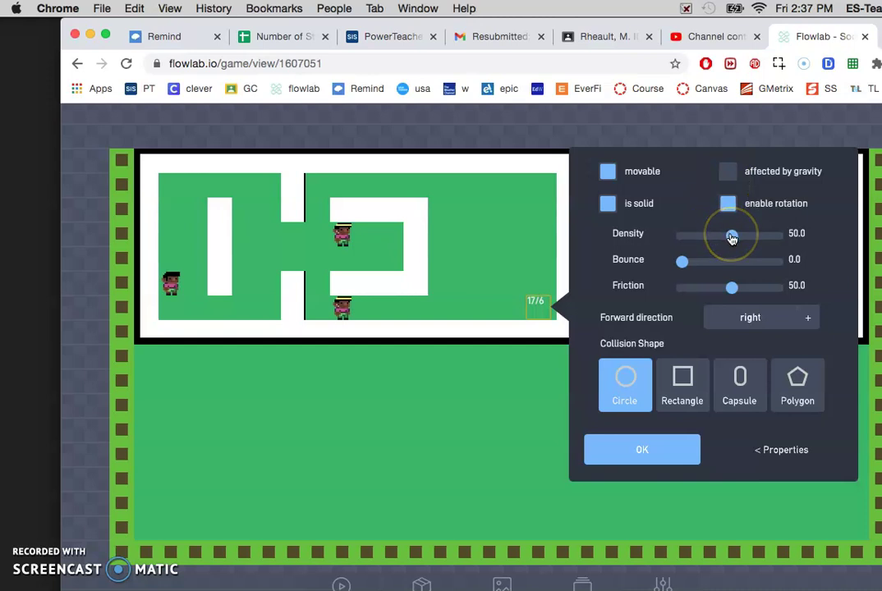
# Set the Soccer Ball's bounce and friction to 100 with a circle collision shape, and return to its general properties.
pyautogui.moveTo(683, 260); pyautogui.dragTo(806, 272)
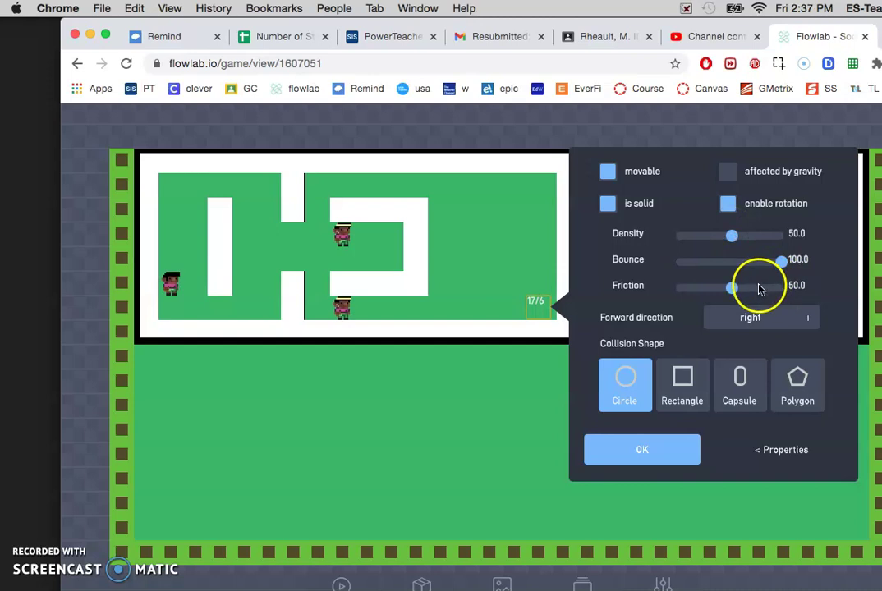
pyautogui.moveTo(730, 288); pyautogui.dragTo(816, 293)
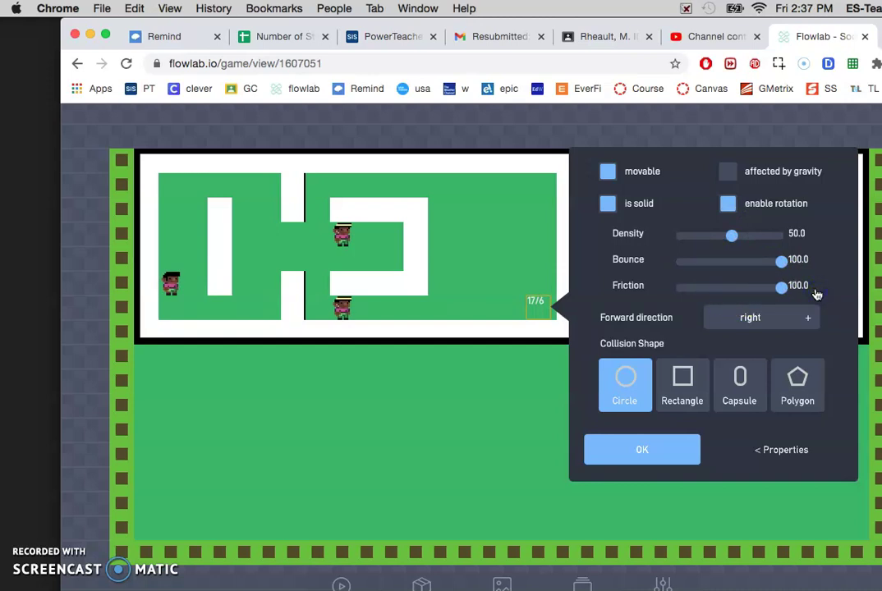
pyautogui.click(750, 323)
pyautogui.click(638, 370)
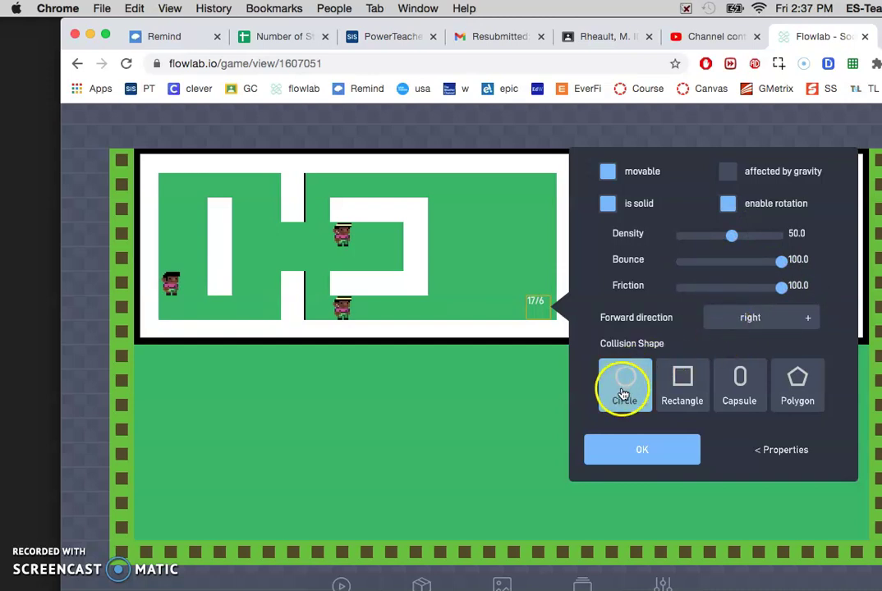
pyautogui.click(768, 453)
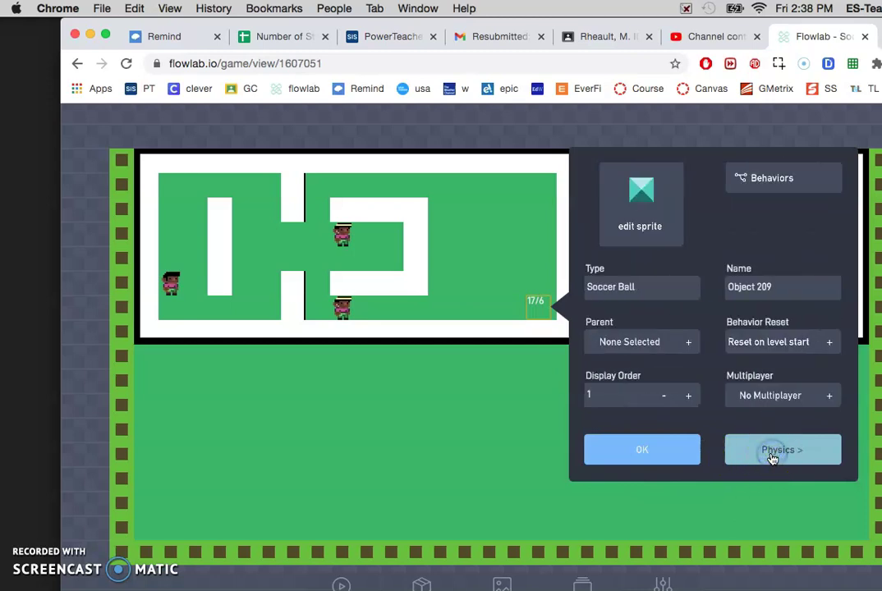
# Open the Soccer Ball's sprite for editing and set the drawing grid to 1.0.
pyautogui.click(647, 210)
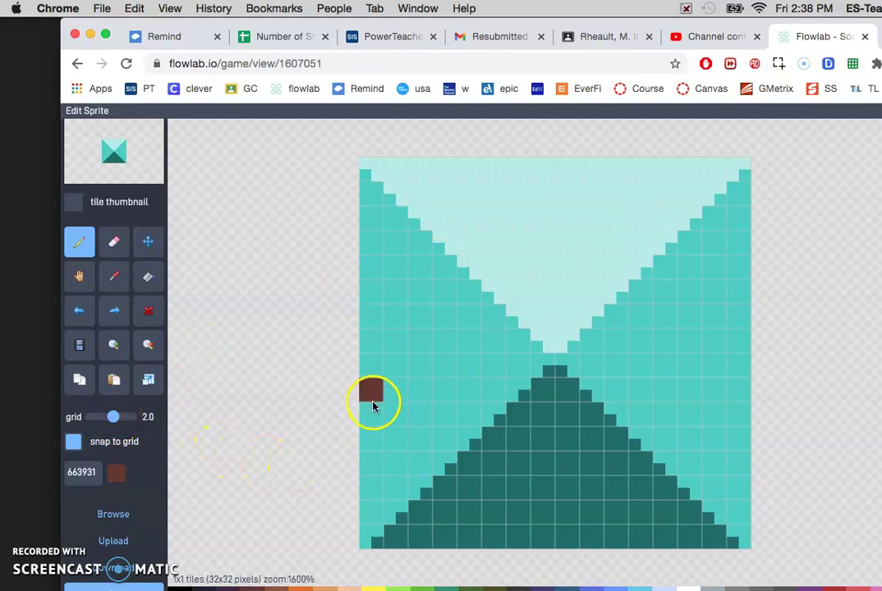
pyautogui.click(114, 419)
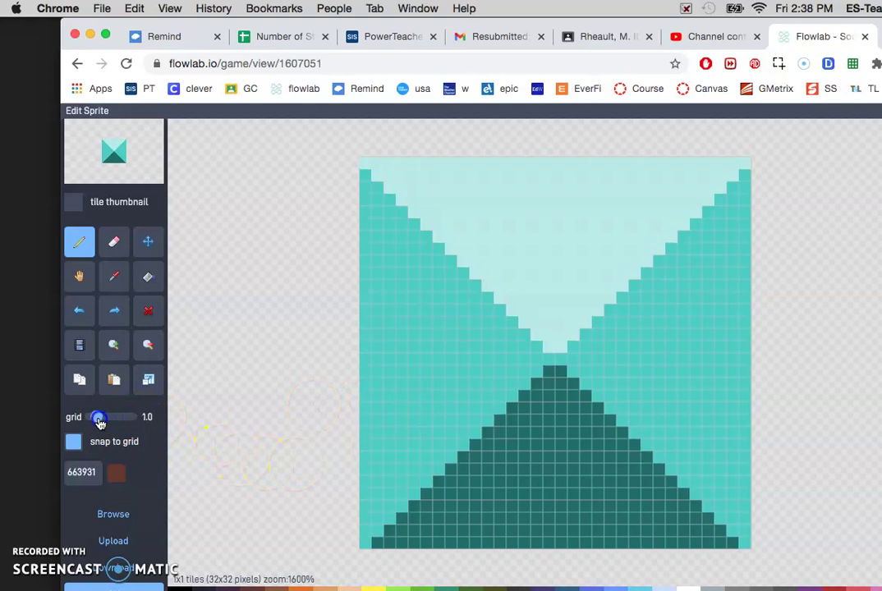
pyautogui.moveTo(98, 421); pyautogui.dragTo(100, 420)
# Erase the sprite's upper-left and upper-right corners in small steps to round the ball's upper half.
pyautogui.click(112, 242)
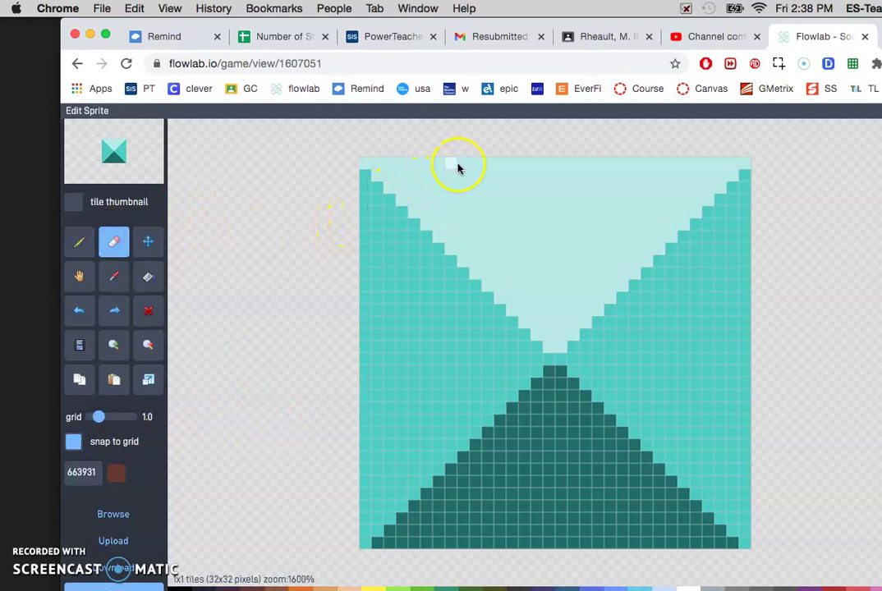
pyautogui.moveTo(477, 167)
pyautogui.mouseDown()
pyautogui.moveTo(430, 195)
pyautogui.moveTo(362, 309)
pyautogui.moveTo(365, 165)
pyautogui.moveTo(437, 156)
pyautogui.moveTo(378, 248)
pyautogui.moveTo(373, 183)
pyautogui.moveTo(451, 162)
pyautogui.moveTo(413, 175)
pyautogui.moveTo(390, 214)
pyautogui.moveTo(411, 191)
pyautogui.moveTo(406, 210)
pyautogui.mouseUp()
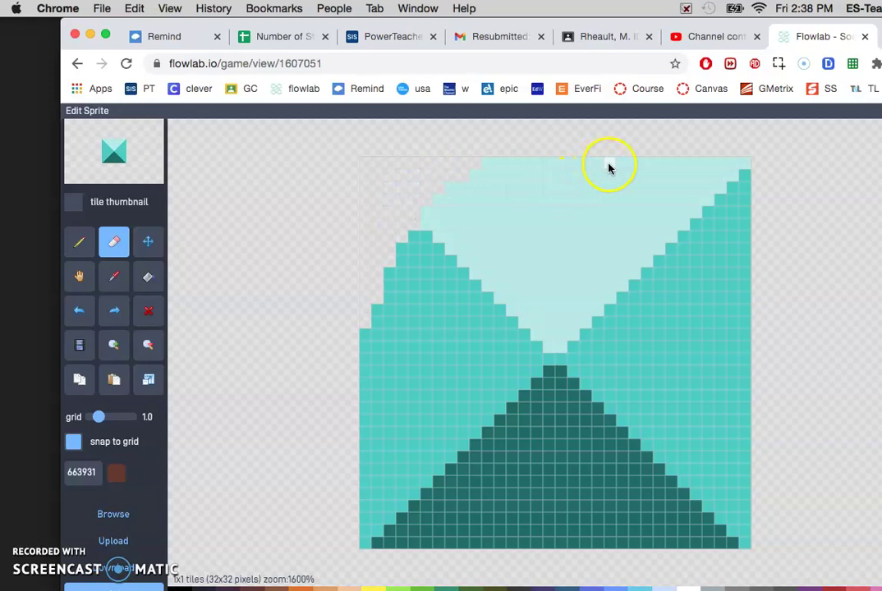
pyautogui.moveTo(611, 167)
pyautogui.mouseDown()
pyautogui.moveTo(678, 196)
pyautogui.moveTo(747, 313)
pyautogui.moveTo(739, 173)
pyautogui.moveTo(659, 156)
pyautogui.moveTo(714, 211)
pyautogui.moveTo(737, 267)
pyautogui.moveTo(724, 188)
pyautogui.moveTo(716, 240)
pyautogui.moveTo(710, 185)
pyautogui.moveTo(653, 176)
pyautogui.moveTo(670, 168)
pyautogui.mouseUp()
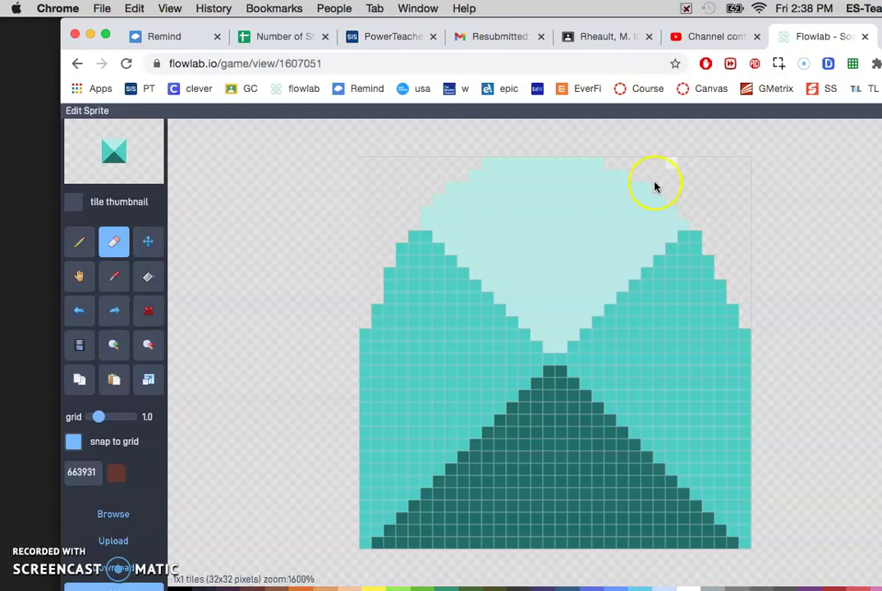
# Erase the sprite's lower-left corner in small steps to round that side of the ball.
pyautogui.moveTo(363, 428)
pyautogui.mouseDown()
pyautogui.moveTo(481, 532)
pyautogui.moveTo(466, 543)
pyautogui.moveTo(363, 528)
pyautogui.mouseUp()
pyautogui.click(419, 547)
pyautogui.moveTo(414, 547); pyautogui.dragTo(361, 545)
pyautogui.moveTo(360, 456)
pyautogui.mouseDown()
pyautogui.moveTo(364, 496)
pyautogui.moveTo(384, 474)
pyautogui.mouseUp()
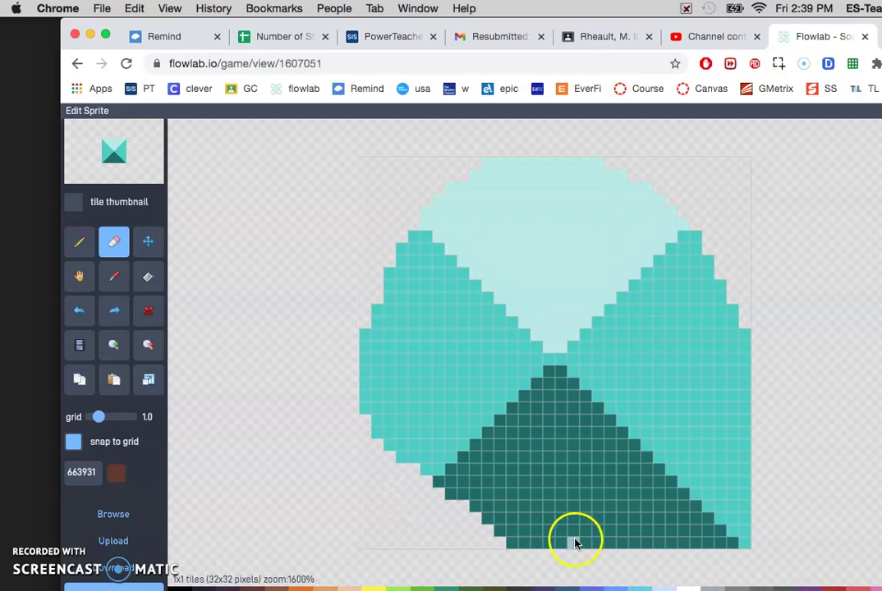
# Erase the sprite's lower-right corner and trim pixels along its right edge to finish the round ball outline.
pyautogui.moveTo(640, 544)
pyautogui.mouseDown()
pyautogui.moveTo(675, 482)
pyautogui.moveTo(750, 429)
pyautogui.moveTo(744, 535)
pyautogui.moveTo(747, 510)
pyautogui.moveTo(719, 533)
pyautogui.moveTo(667, 549)
pyautogui.mouseUp()
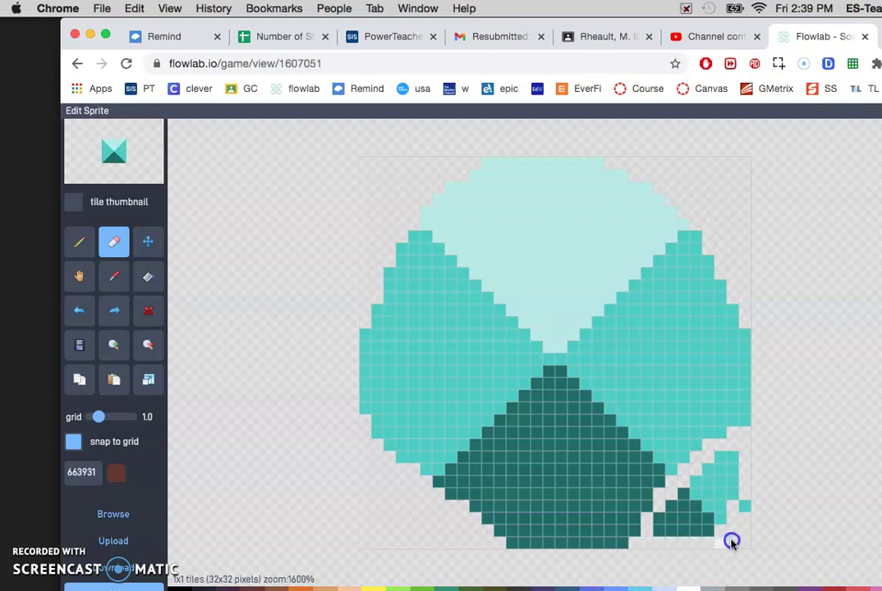
pyautogui.moveTo(702, 486); pyautogui.dragTo(732, 466)
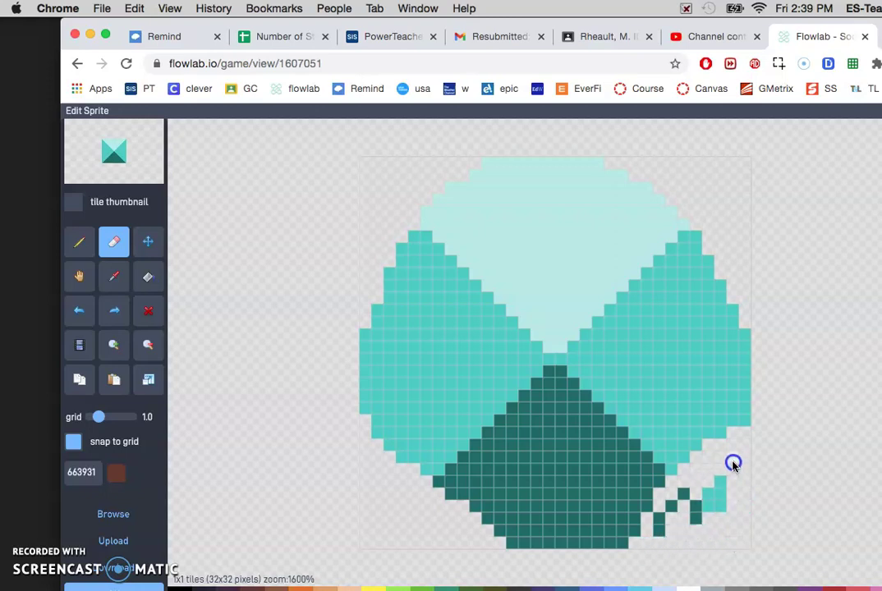
pyautogui.moveTo(709, 510); pyautogui.dragTo(716, 494)
pyautogui.moveTo(657, 532); pyautogui.dragTo(678, 517)
pyautogui.click(743, 424)
pyautogui.moveTo(734, 310); pyautogui.dragTo(713, 265)
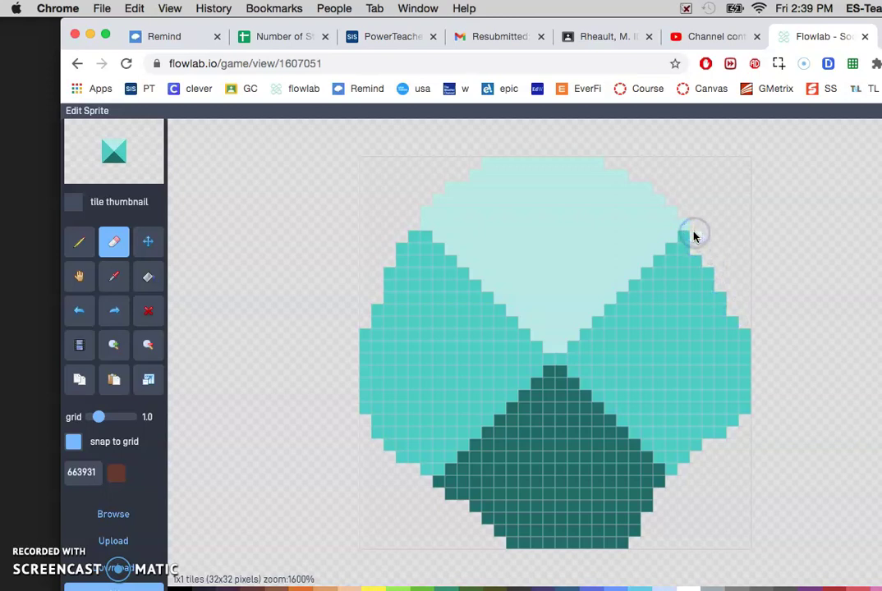
pyautogui.click(746, 334)
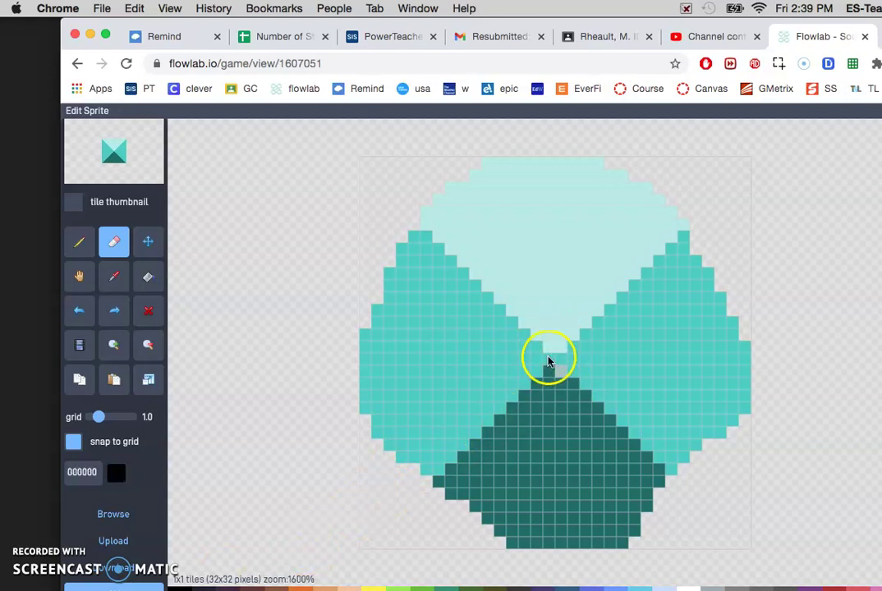
# Paint black (000000) patches at the ball's center, upper right, top edge and upper left with the pencil.
pyautogui.moveTo(534, 329)
pyautogui.mouseDown()
pyautogui.moveTo(524, 315)
pyautogui.moveTo(590, 338)
pyautogui.mouseUp()
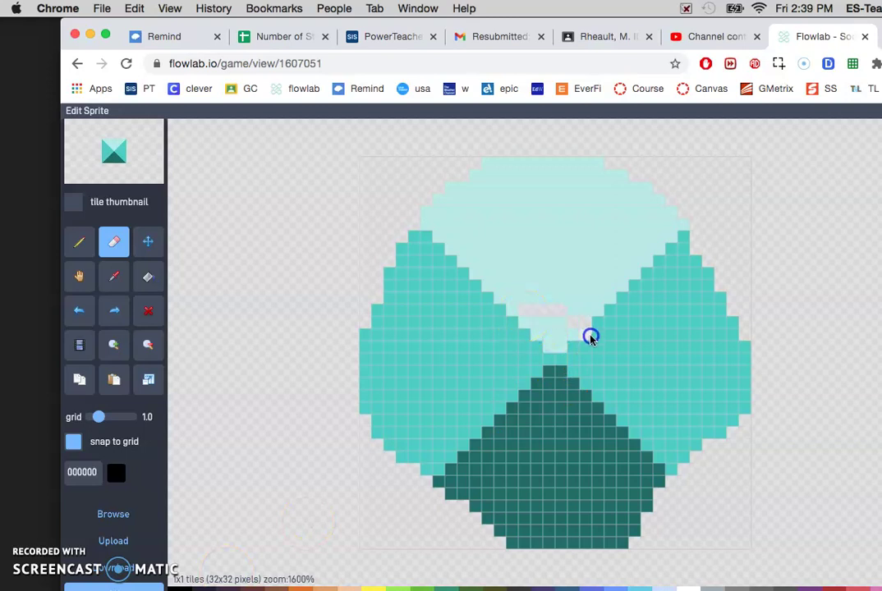
pyautogui.click(80, 242)
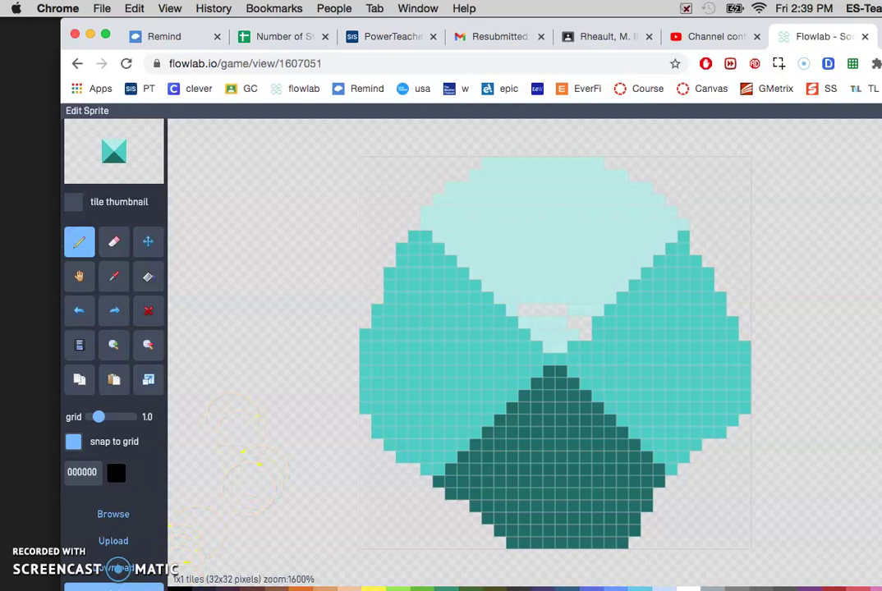
pyautogui.moveTo(526, 310)
pyautogui.mouseDown()
pyautogui.moveTo(571, 311)
pyautogui.moveTo(595, 362)
pyautogui.moveTo(516, 346)
pyautogui.moveTo(516, 315)
pyautogui.moveTo(583, 348)
pyautogui.moveTo(532, 357)
pyautogui.moveTo(561, 322)
pyautogui.mouseUp()
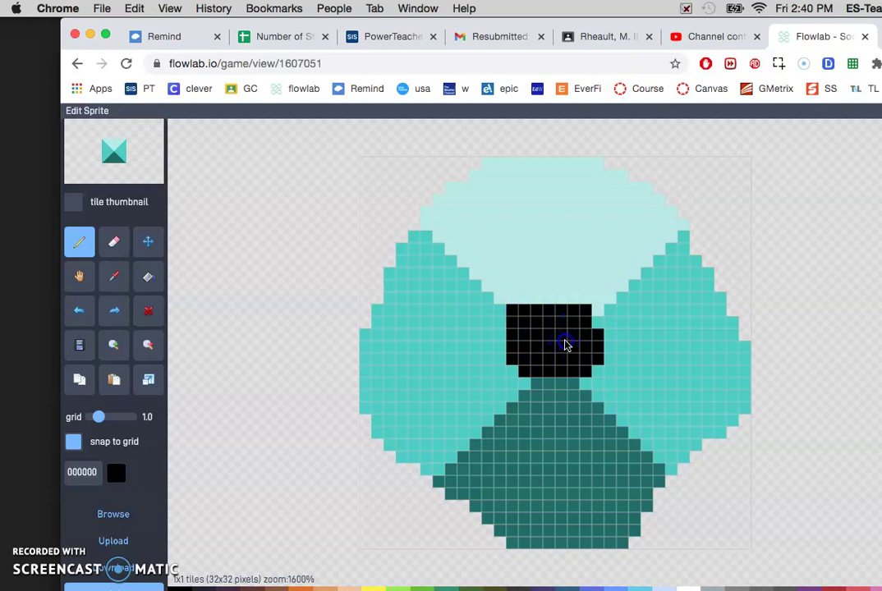
pyautogui.click(646, 254)
pyautogui.moveTo(622, 238); pyautogui.dragTo(659, 269)
pyautogui.click(612, 238)
pyautogui.moveTo(618, 241); pyautogui.dragTo(658, 263)
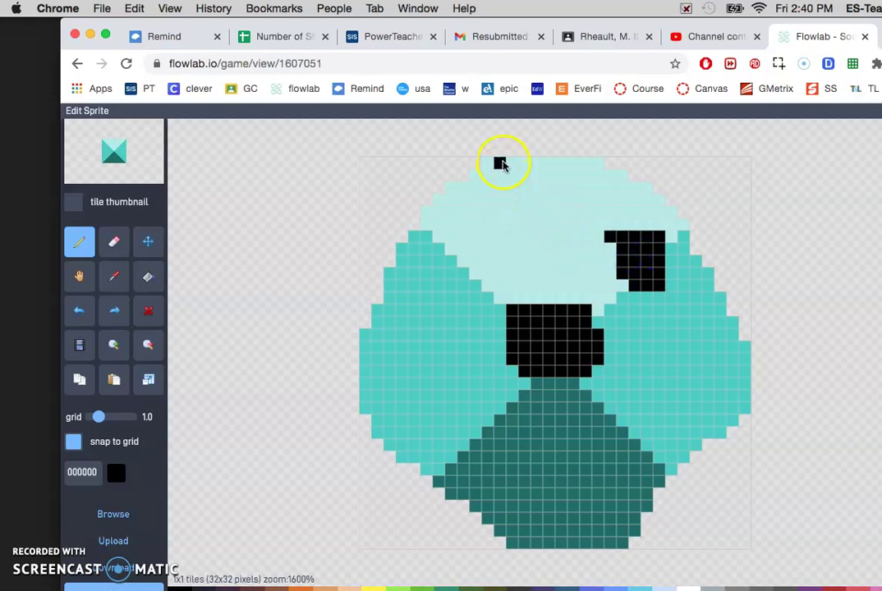
pyautogui.moveTo(501, 165); pyautogui.dragTo(546, 168)
pyautogui.moveTo(434, 234)
pyautogui.mouseDown()
pyautogui.moveTo(451, 247)
pyautogui.moveTo(407, 289)
pyautogui.moveTo(438, 228)
pyautogui.moveTo(413, 270)
pyautogui.mouseUp()
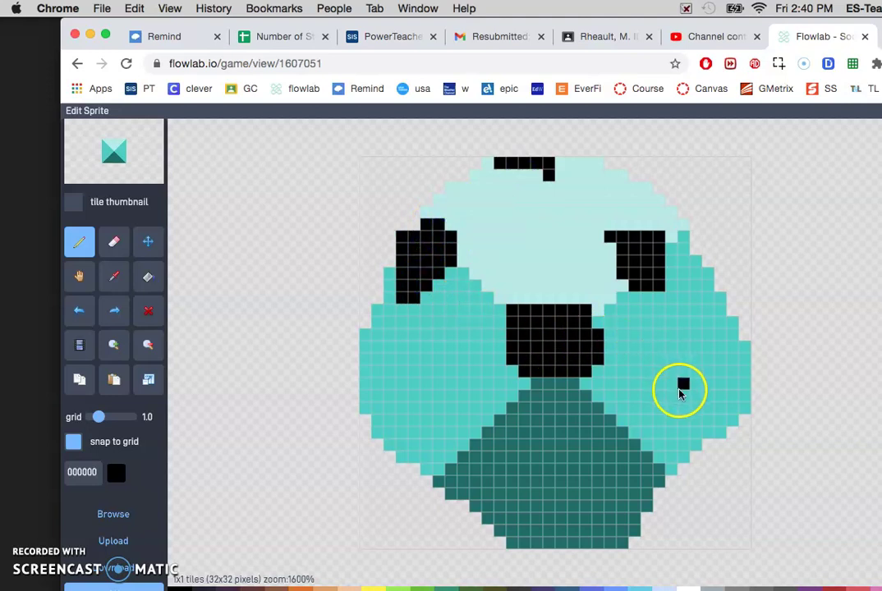
# Paint and fill out black patches in the ball's lower-right and lower-left areas.
pyautogui.moveTo(673, 409)
pyautogui.mouseDown()
pyautogui.moveTo(680, 457)
pyautogui.moveTo(661, 429)
pyautogui.moveTo(676, 420)
pyautogui.mouseUp()
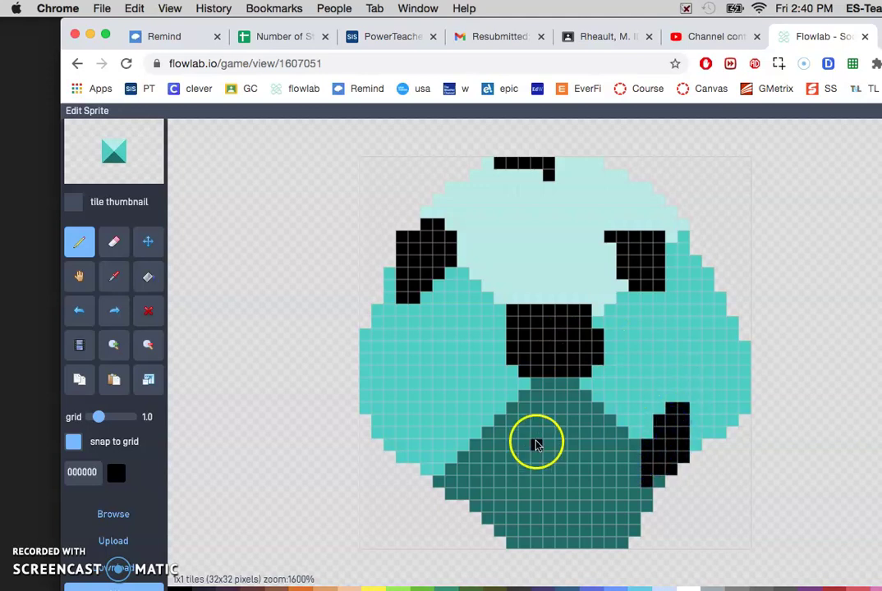
pyautogui.moveTo(464, 386)
pyautogui.mouseDown()
pyautogui.moveTo(478, 437)
pyautogui.moveTo(459, 389)
pyautogui.moveTo(456, 429)
pyautogui.moveTo(464, 418)
pyautogui.mouseUp()
pyautogui.click(514, 518)
pyautogui.press('super+z')
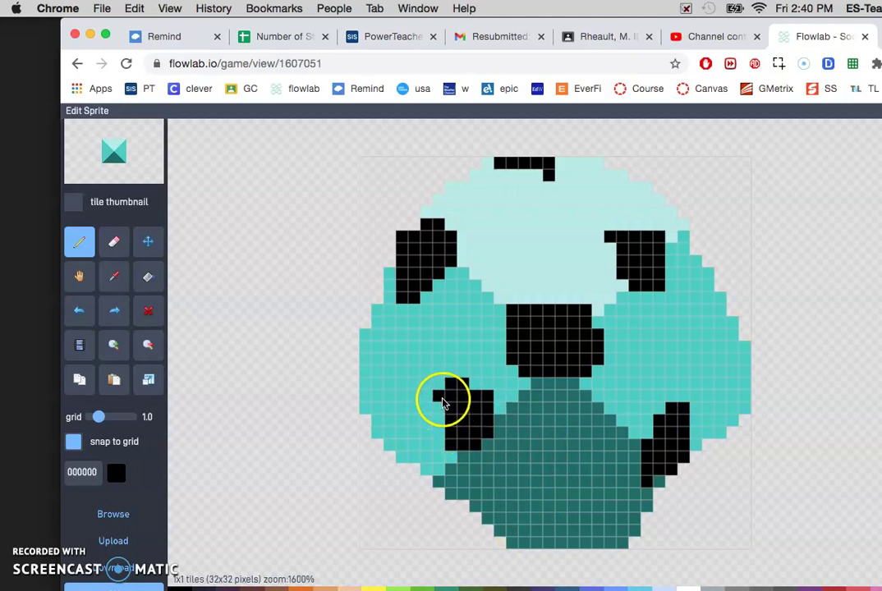
pyautogui.moveTo(441, 404); pyautogui.dragTo(440, 427)
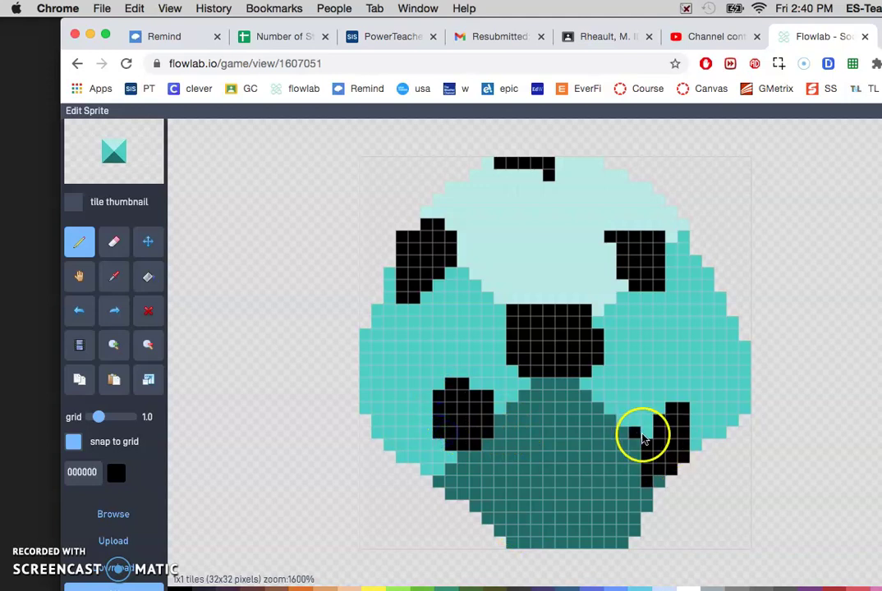
pyautogui.moveTo(648, 438); pyautogui.dragTo(645, 419)
pyautogui.moveTo(660, 466); pyautogui.dragTo(660, 482)
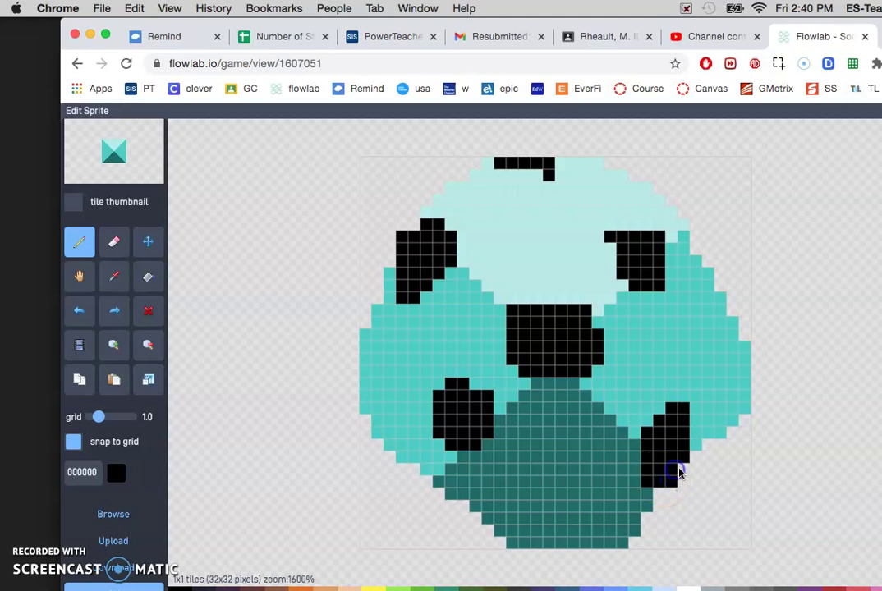
pyautogui.click(696, 448)
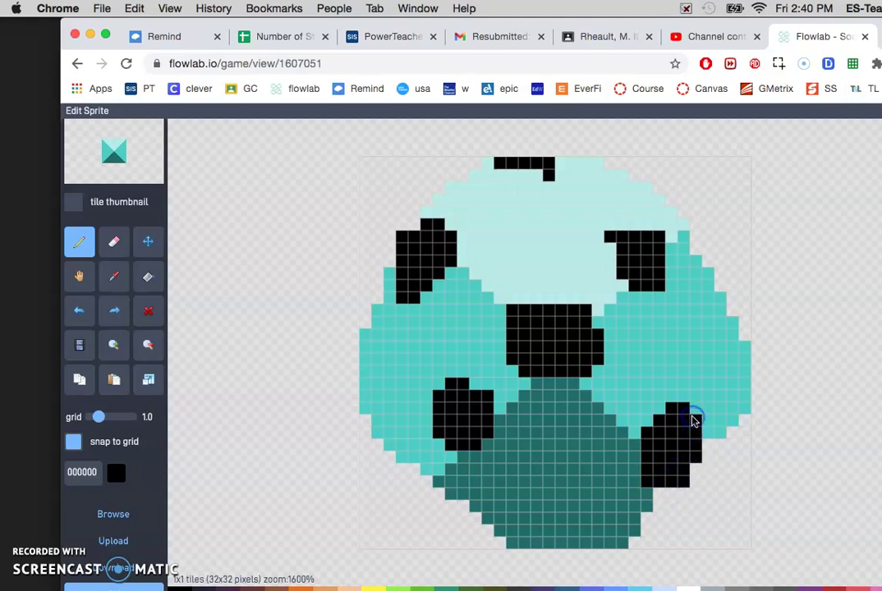
pyautogui.click(601, 389)
# Fill the panels below and to the right of the central black patch with white (FFFFFE).
pyautogui.click(681, 588)
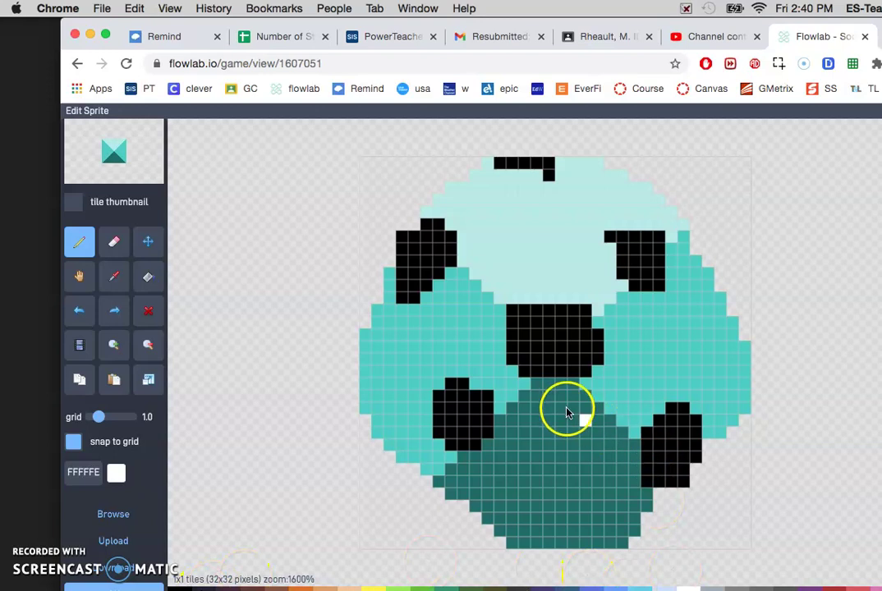
pyautogui.moveTo(522, 382)
pyautogui.mouseDown()
pyautogui.moveTo(497, 459)
pyautogui.moveTo(609, 485)
pyautogui.moveTo(594, 387)
pyautogui.moveTo(569, 390)
pyautogui.moveTo(581, 461)
pyautogui.moveTo(508, 467)
pyautogui.mouseUp()
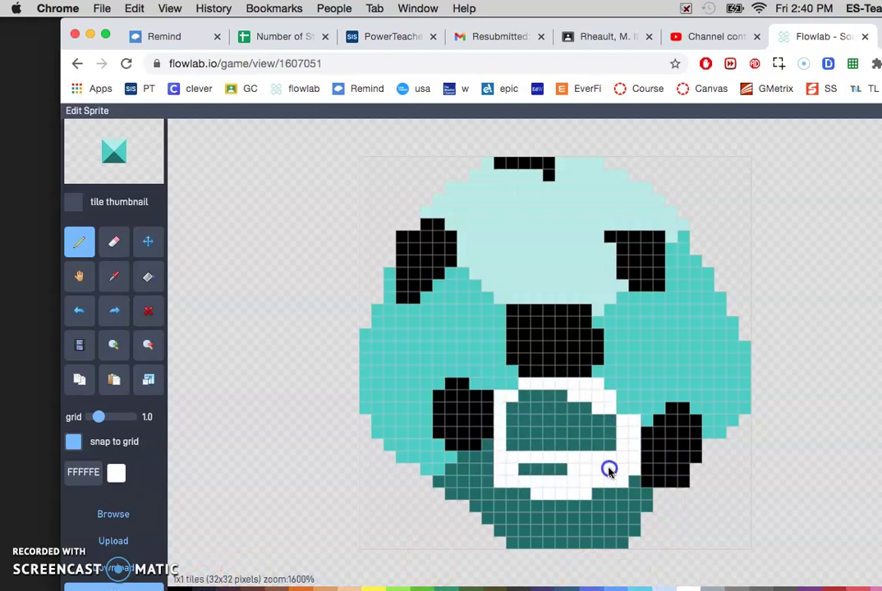
pyautogui.moveTo(610, 470); pyautogui.dragTo(514, 449)
pyautogui.moveTo(615, 428)
pyautogui.mouseDown()
pyautogui.moveTo(581, 451)
pyautogui.moveTo(545, 432)
pyautogui.moveTo(550, 387)
pyautogui.mouseUp()
pyautogui.moveTo(640, 317)
pyautogui.mouseDown()
pyautogui.moveTo(626, 314)
pyautogui.moveTo(630, 353)
pyautogui.moveTo(644, 300)
pyautogui.moveTo(639, 353)
pyautogui.moveTo(664, 309)
pyautogui.moveTo(645, 358)
pyautogui.moveTo(634, 364)
pyautogui.moveTo(660, 353)
pyautogui.mouseUp()
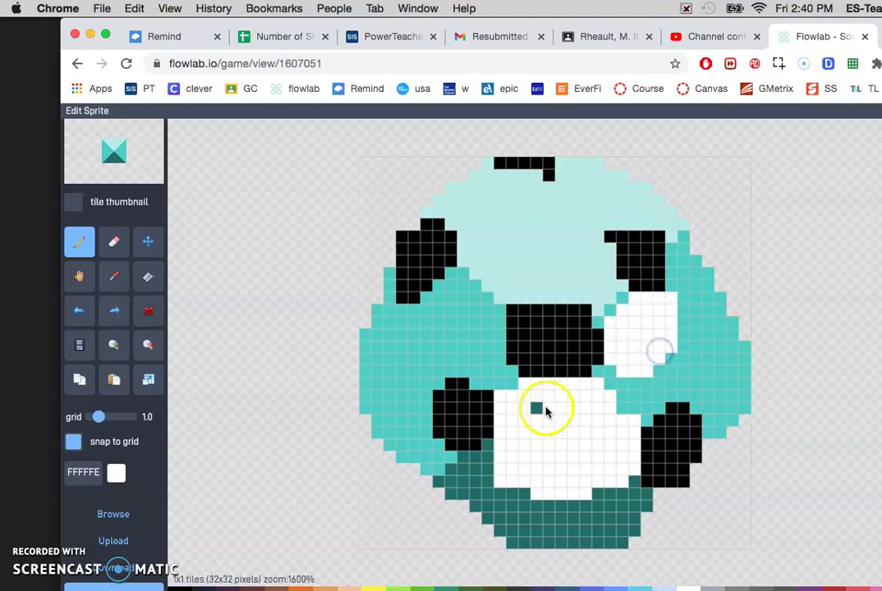
pyautogui.moveTo(548, 408); pyautogui.dragTo(538, 407)
# Paint white panels to the left of the central black patch and across the ball's upper area.
pyautogui.moveTo(444, 294)
pyautogui.mouseDown()
pyautogui.moveTo(416, 351)
pyautogui.moveTo(495, 381)
pyautogui.moveTo(469, 279)
pyautogui.moveTo(415, 341)
pyautogui.moveTo(510, 338)
pyautogui.moveTo(459, 361)
pyautogui.moveTo(500, 328)
pyautogui.moveTo(427, 335)
pyautogui.moveTo(471, 297)
pyautogui.moveTo(437, 299)
pyautogui.moveTo(457, 280)
pyautogui.moveTo(487, 314)
pyautogui.moveTo(451, 354)
pyautogui.moveTo(458, 366)
pyautogui.moveTo(483, 348)
pyautogui.moveTo(431, 345)
pyautogui.moveTo(472, 351)
pyautogui.moveTo(467, 335)
pyautogui.mouseUp()
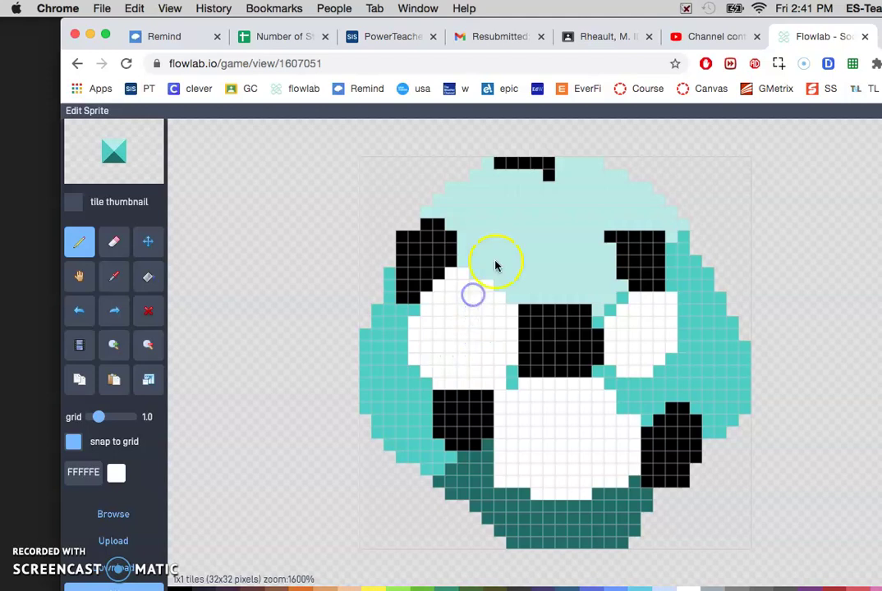
pyautogui.moveTo(482, 198)
pyautogui.mouseDown()
pyautogui.moveTo(461, 217)
pyautogui.moveTo(488, 185)
pyautogui.moveTo(543, 191)
pyautogui.moveTo(514, 282)
pyautogui.moveTo(475, 236)
pyautogui.moveTo(526, 199)
pyautogui.moveTo(520, 272)
pyautogui.moveTo(506, 189)
pyautogui.moveTo(502, 223)
pyautogui.moveTo(464, 220)
pyautogui.moveTo(527, 250)
pyautogui.moveTo(496, 227)
pyautogui.moveTo(528, 189)
pyautogui.moveTo(501, 233)
pyautogui.moveTo(479, 251)
pyautogui.mouseUp()
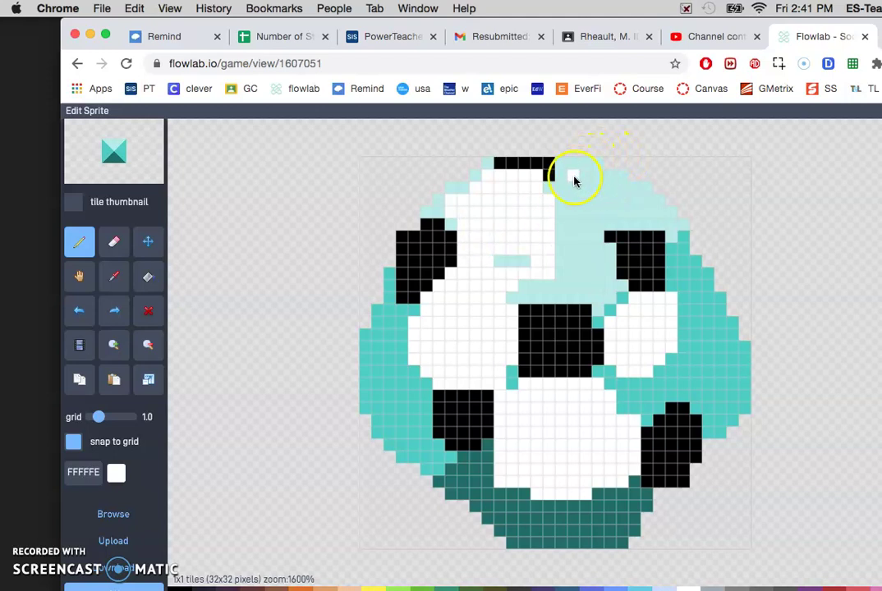
pyautogui.moveTo(574, 181)
pyautogui.mouseDown()
pyautogui.moveTo(616, 193)
pyautogui.moveTo(616, 240)
pyautogui.moveTo(571, 226)
pyautogui.moveTo(574, 206)
pyautogui.moveTo(608, 191)
pyautogui.moveTo(587, 220)
pyautogui.moveTo(606, 217)
pyautogui.moveTo(588, 244)
pyautogui.mouseUp()
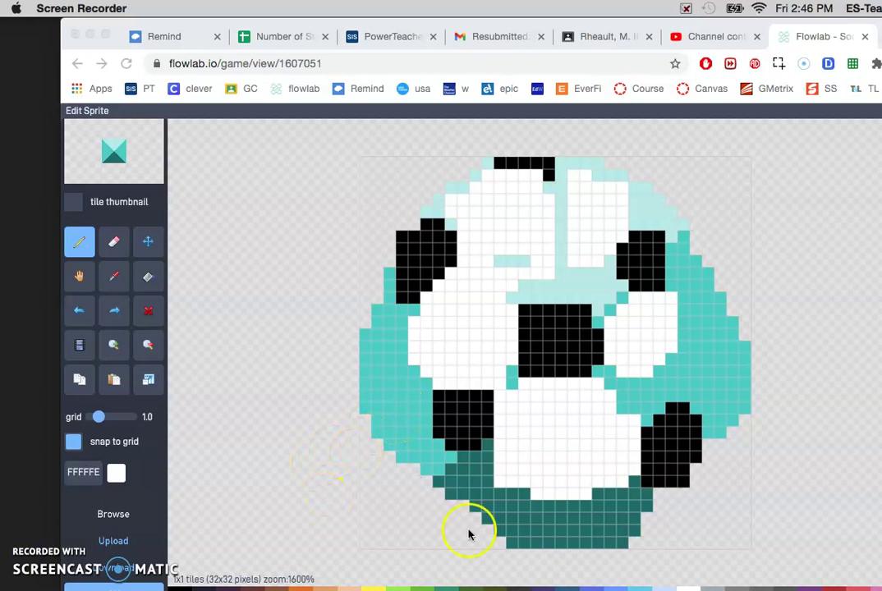
# Paint white panels along the ball's left, bottom and right edges.
pyautogui.click(379, 352)
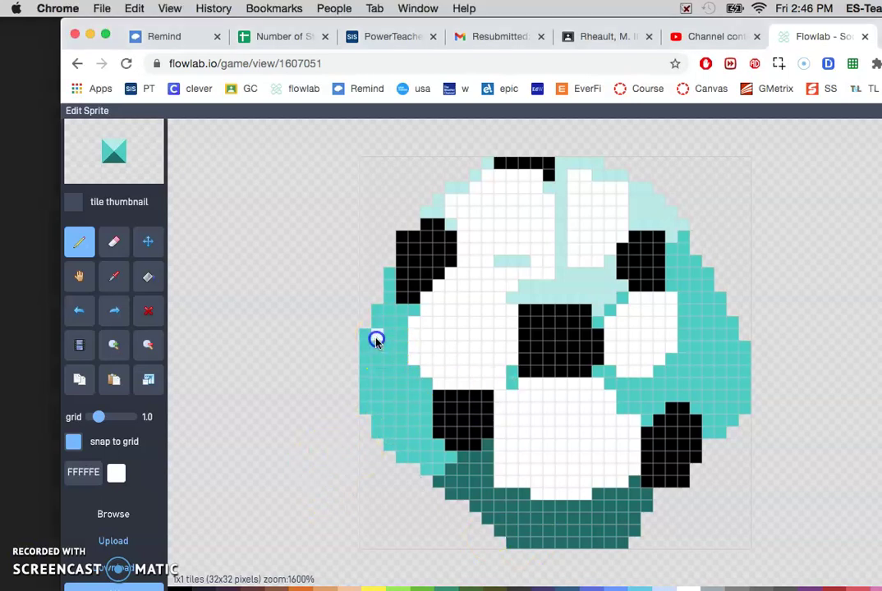
pyautogui.moveTo(376, 340)
pyautogui.mouseDown()
pyautogui.moveTo(383, 417)
pyautogui.moveTo(386, 348)
pyautogui.moveTo(392, 404)
pyautogui.moveTo(407, 417)
pyautogui.mouseUp()
pyautogui.moveTo(501, 505)
pyautogui.mouseDown()
pyautogui.moveTo(621, 520)
pyautogui.moveTo(554, 532)
pyautogui.mouseUp()
pyautogui.moveTo(705, 368)
pyautogui.mouseDown()
pyautogui.moveTo(719, 351)
pyautogui.moveTo(707, 332)
pyautogui.moveTo(708, 395)
pyautogui.moveTo(717, 317)
pyautogui.moveTo(724, 318)
pyautogui.moveTo(720, 409)
pyautogui.mouseUp()
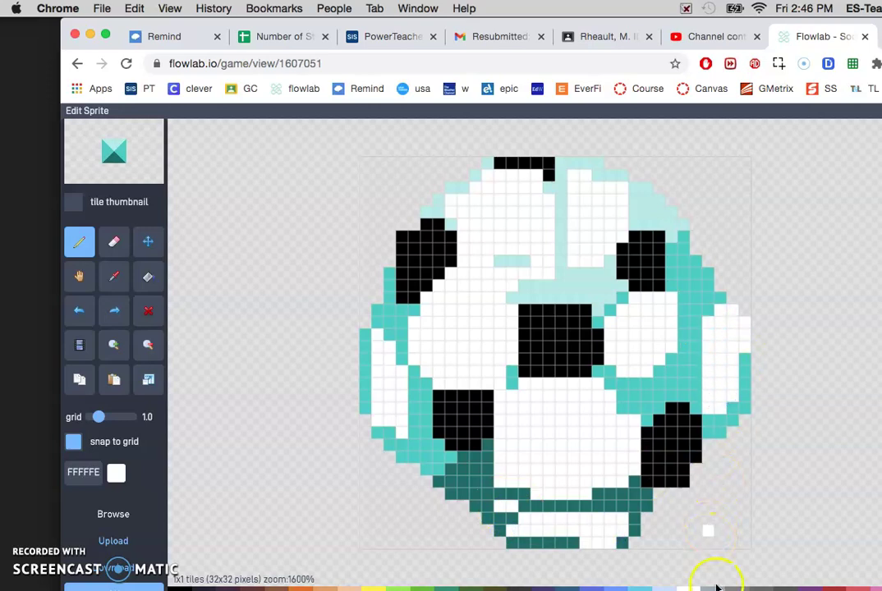
# Try dark grey 595652 on one pixel, mix near-black 1A1918 and paint pixels above the lower-right black patch.
pyautogui.click(760, 588)
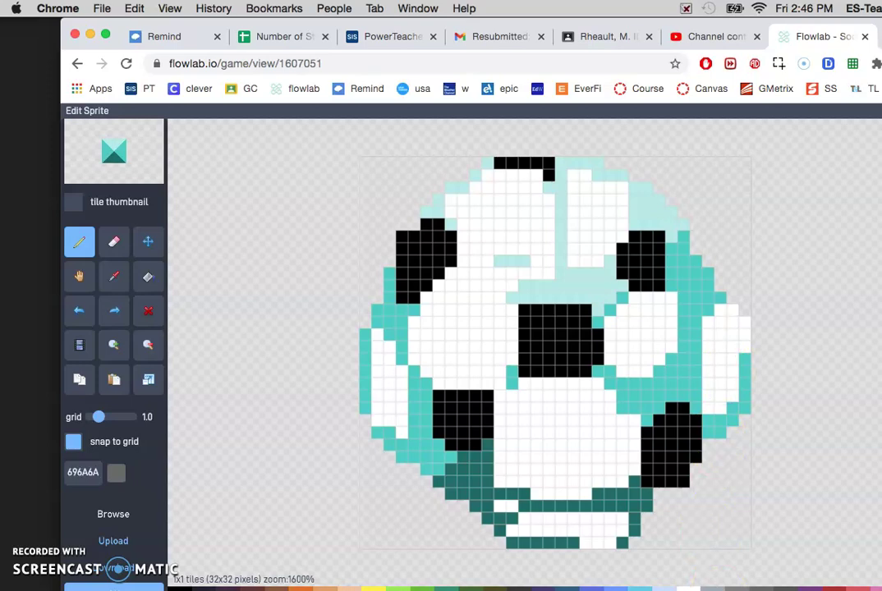
pyautogui.click(785, 588)
pyautogui.click(696, 347)
pyautogui.click(116, 475)
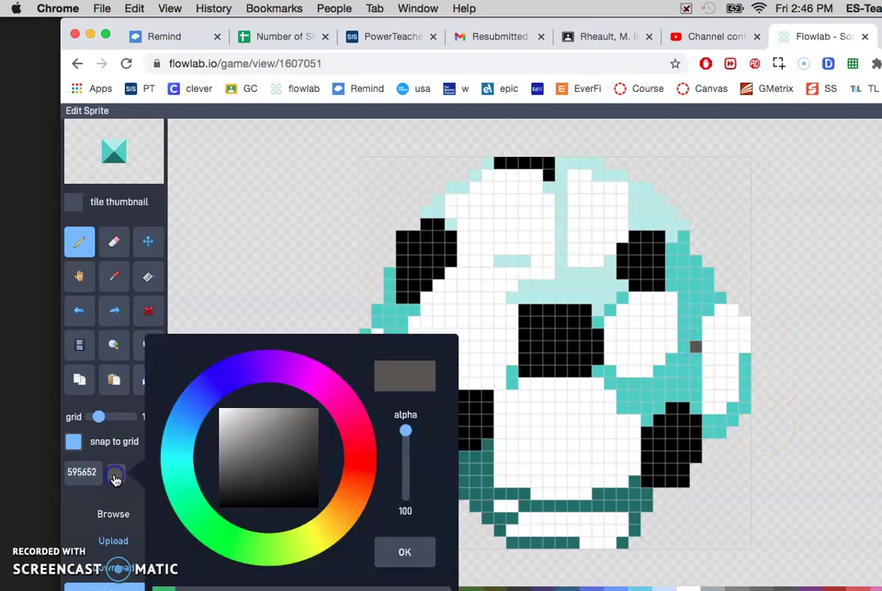
pyautogui.moveTo(286, 423)
pyautogui.mouseDown()
pyautogui.moveTo(321, 448)
pyautogui.moveTo(298, 491)
pyautogui.mouseUp()
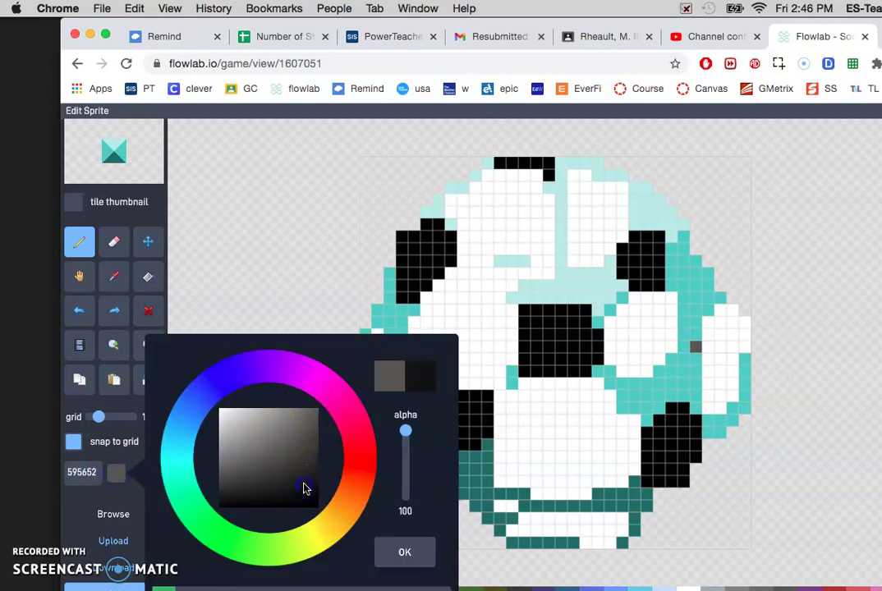
pyautogui.click(403, 548)
pyautogui.moveTo(643, 411)
pyautogui.mouseDown()
pyautogui.moveTo(671, 404)
pyautogui.moveTo(641, 423)
pyautogui.mouseUp()
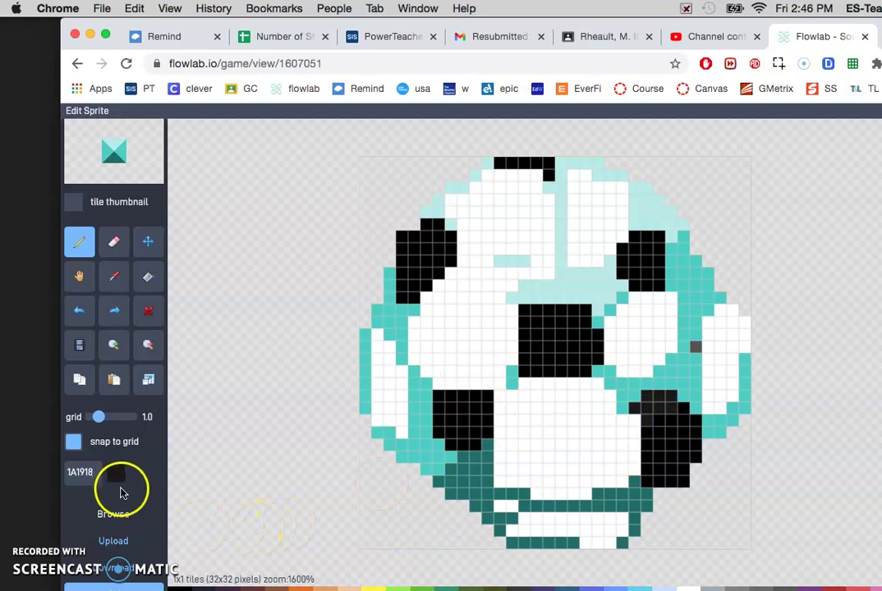
# Mix a slightly lighter near-black and paint a seam between the white panels at the ball's lower right.
pyautogui.click(119, 476)
pyautogui.click(360, 453)
pyautogui.click(295, 450)
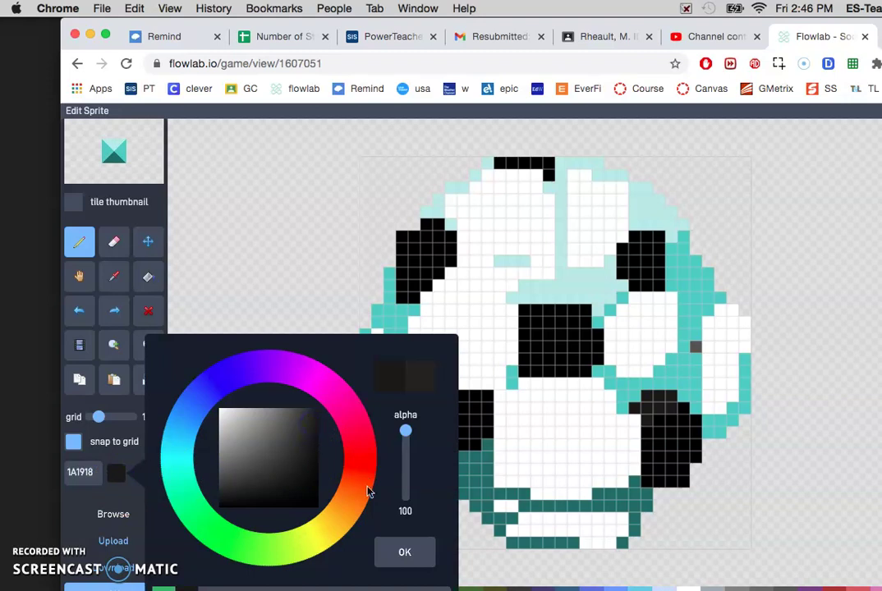
pyautogui.click(404, 551)
pyautogui.click(629, 405)
pyautogui.moveTo(630, 405)
pyautogui.mouseDown()
pyautogui.moveTo(674, 374)
pyautogui.moveTo(669, 386)
pyautogui.moveTo(706, 408)
pyautogui.moveTo(701, 374)
pyautogui.mouseUp()
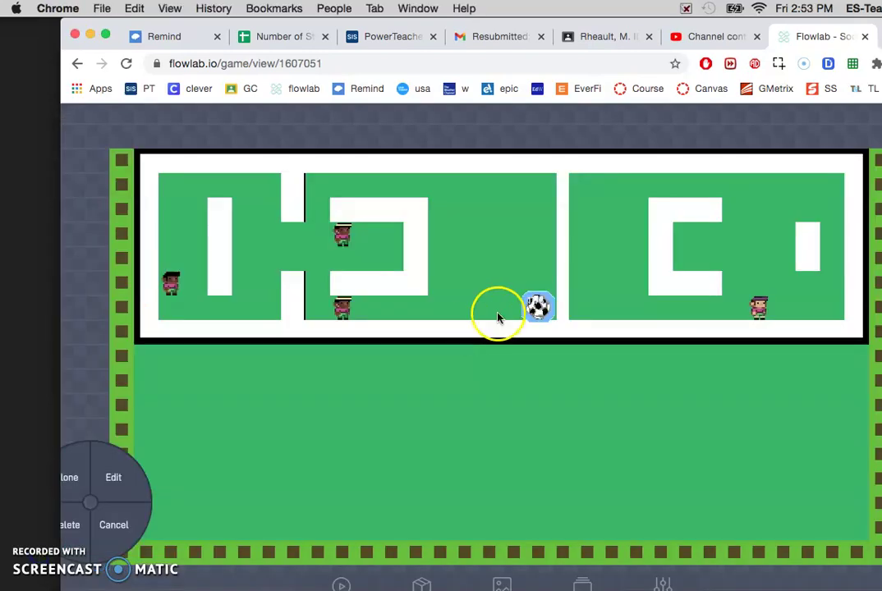
# Open the Soccer Ball's behaviors and place a Collision trigger in the upper-left part of the workspace.
pyautogui.click(538, 306)
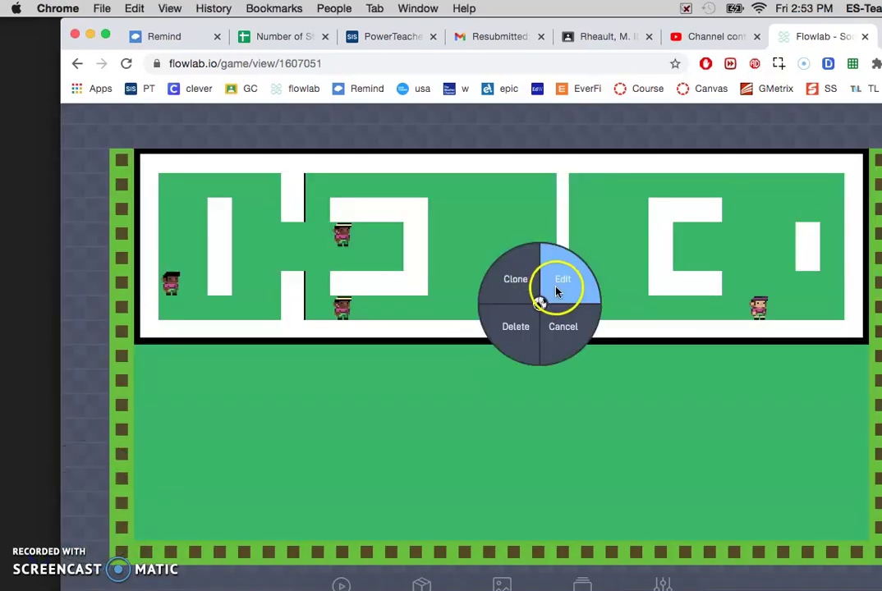
pyautogui.click(556, 289)
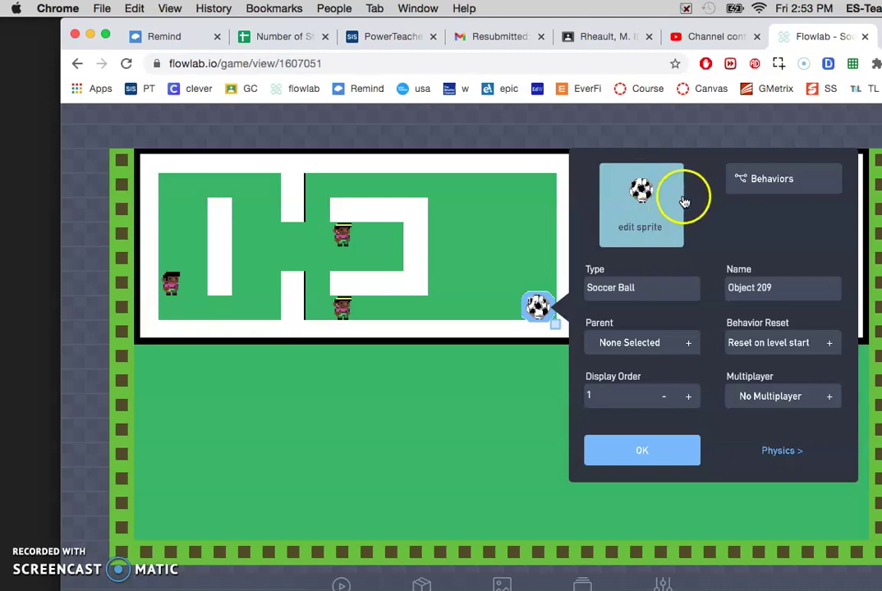
pyautogui.click(761, 185)
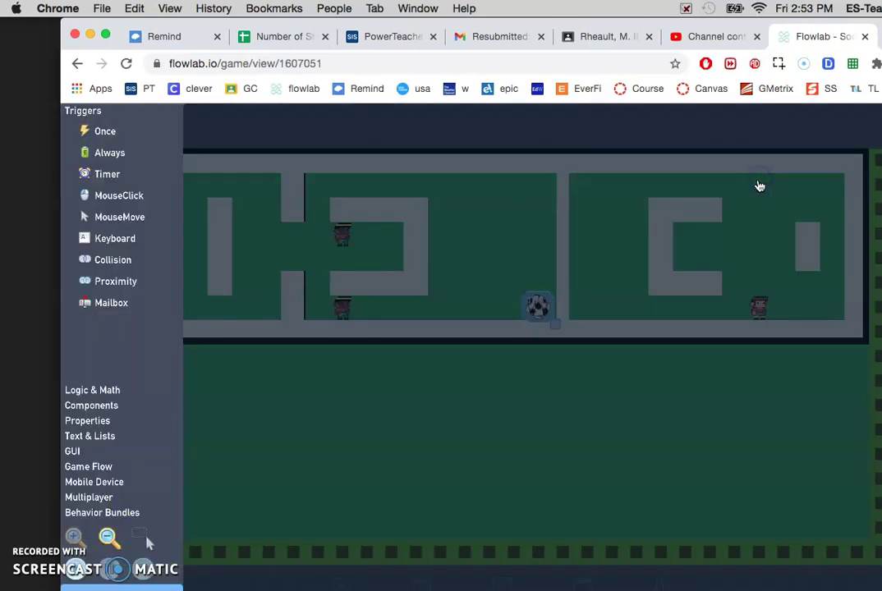
pyautogui.click(445, 365)
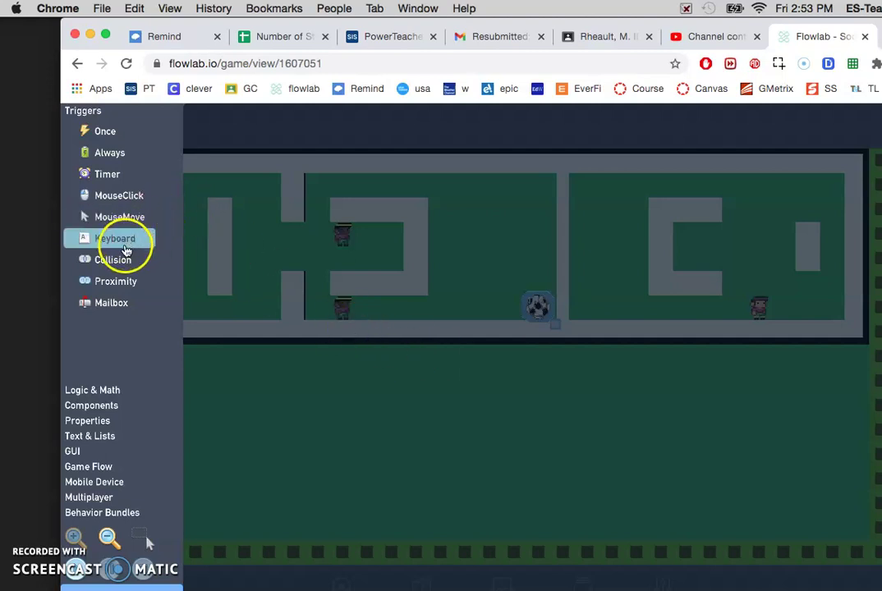
pyautogui.click(112, 258)
pyautogui.moveTo(490, 353); pyautogui.dragTo(296, 153)
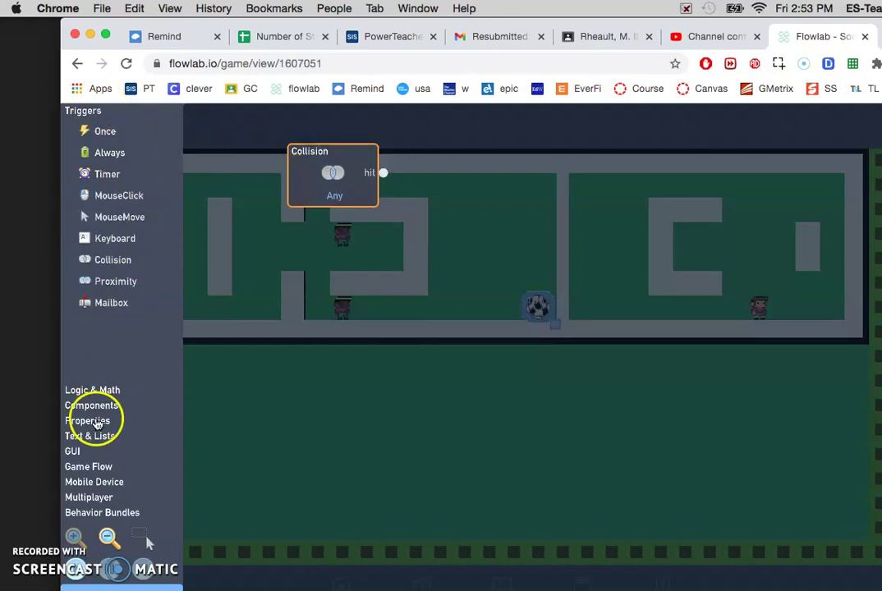
# Place a Sound component beside the Collision trigger and connect the trigger's hit output to the sound's play input.
pyautogui.click(96, 392)
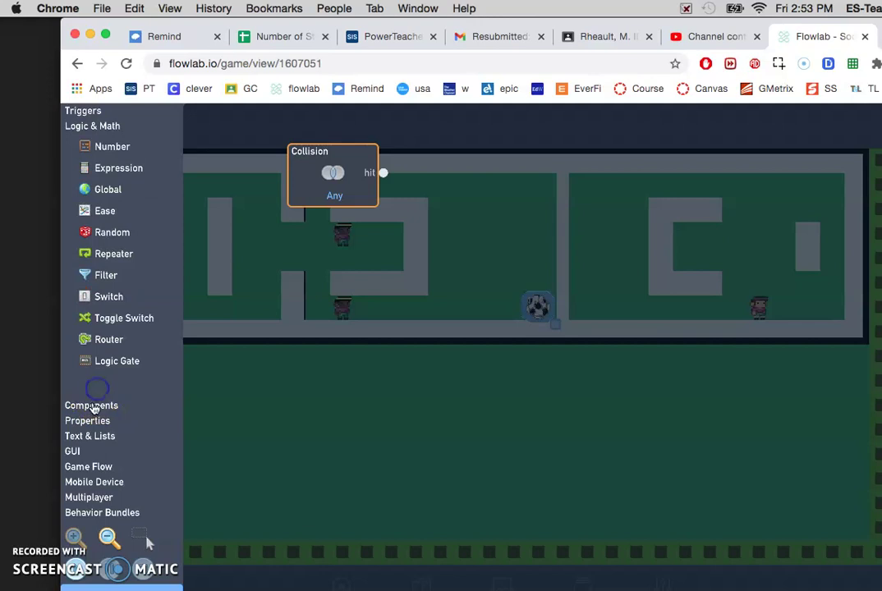
pyautogui.click(92, 408)
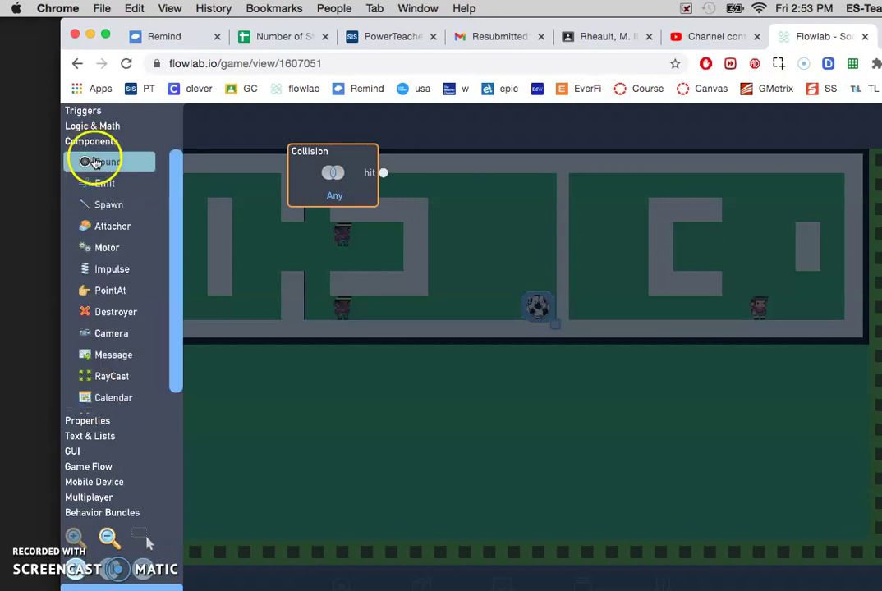
pyautogui.moveTo(94, 162); pyautogui.dragTo(542, 154)
pyautogui.moveTo(383, 172); pyautogui.dragTo(490, 168)
# Set the Collision trigger to react only to the player object type.
pyautogui.click(335, 199)
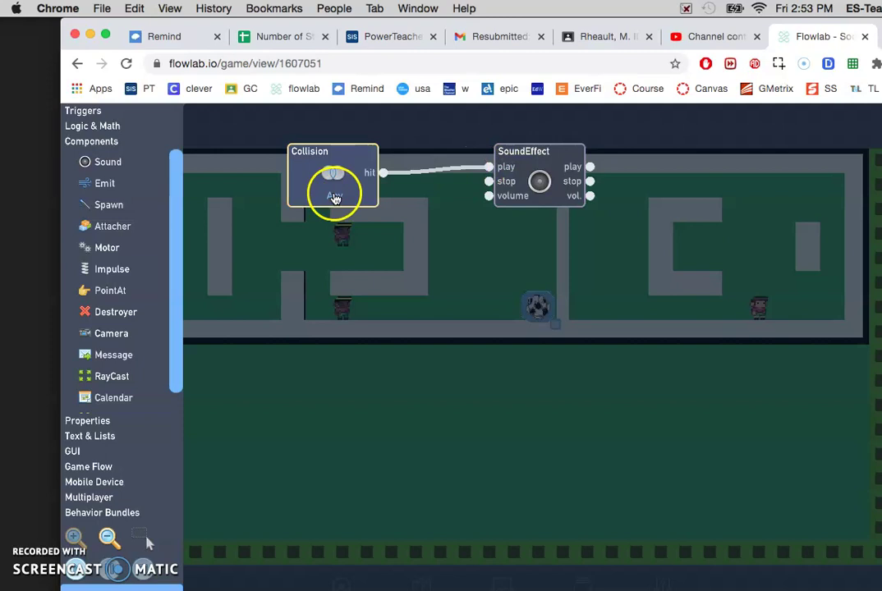
pyautogui.click(313, 198)
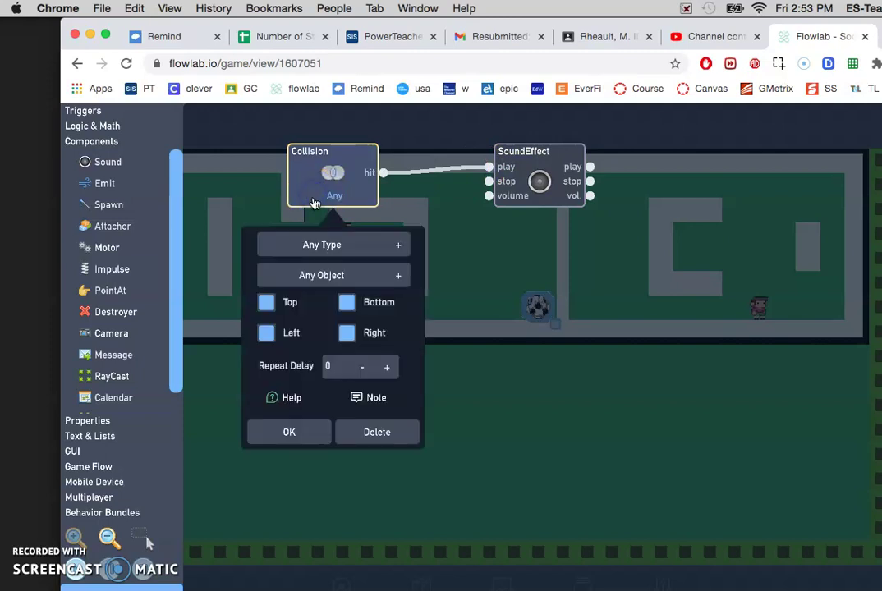
pyautogui.click(314, 211)
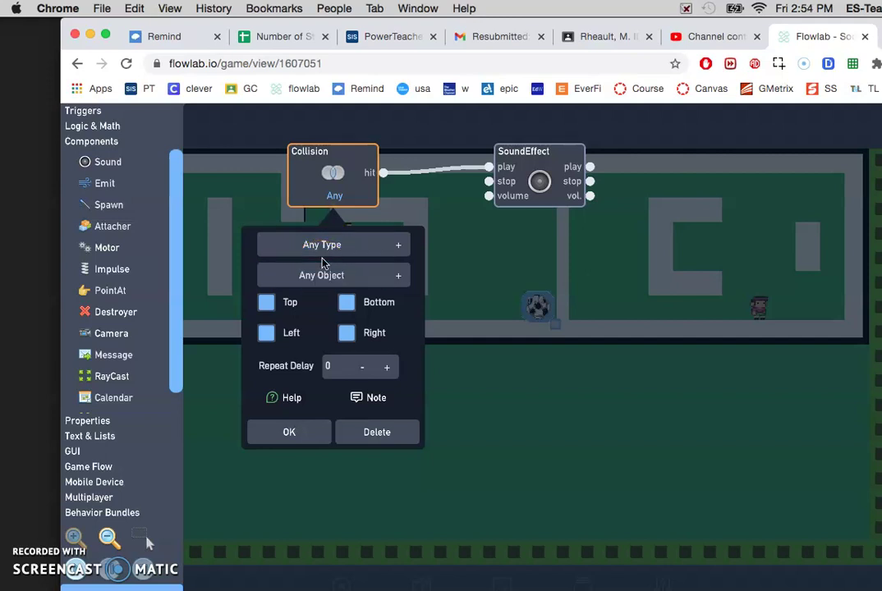
pyautogui.click(329, 250)
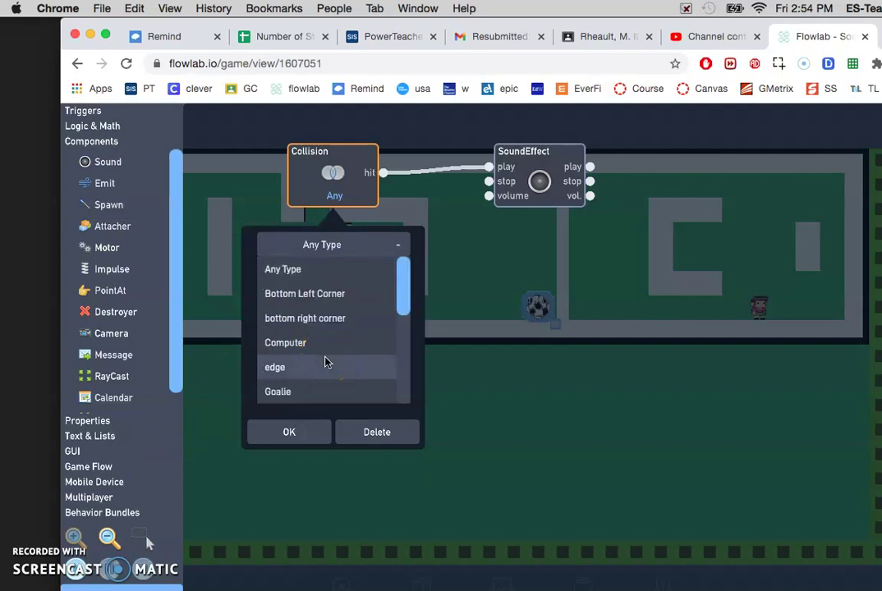
pyautogui.moveTo(325, 362); pyautogui.dragTo(310, 340)
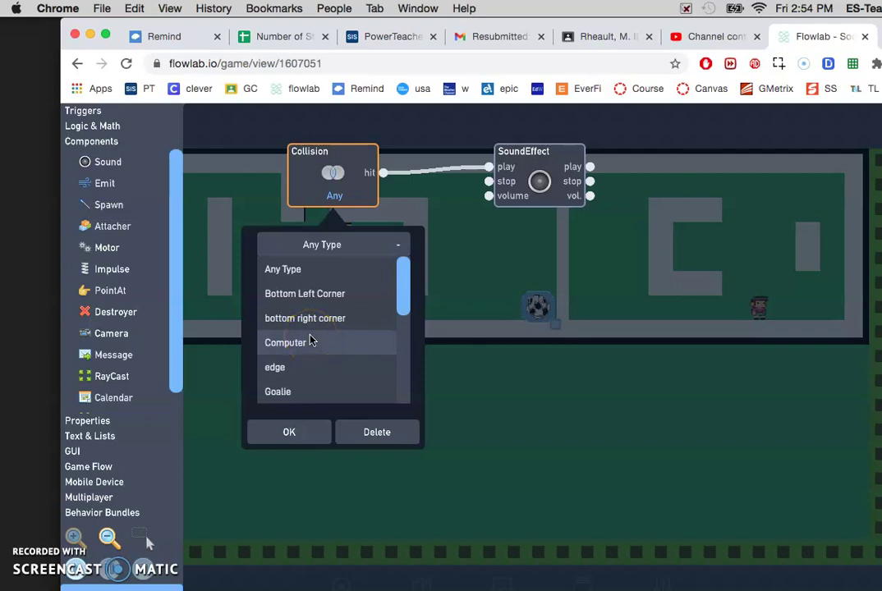
pyautogui.moveTo(311, 342); pyautogui.dragTo(286, 391)
pyautogui.scroll(-3, 306, 348)
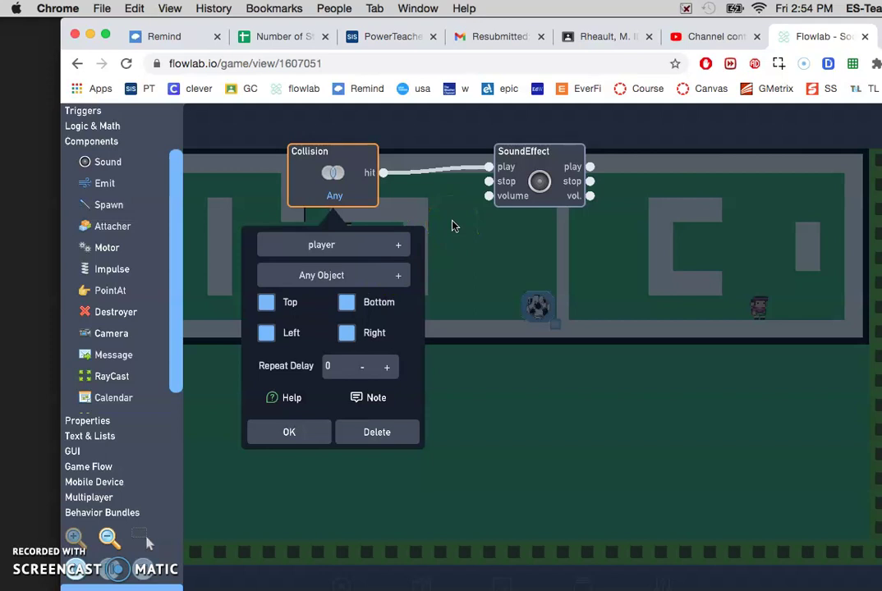
# Assign the pop 7 sound from the pop effects to the sound effect linked to the player collision.
pyautogui.click(536, 182)
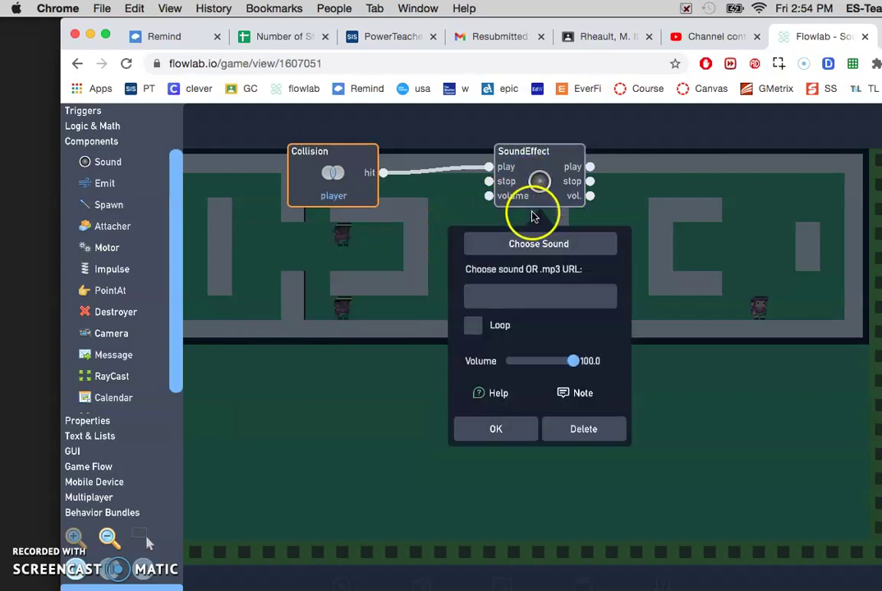
pyautogui.click(525, 244)
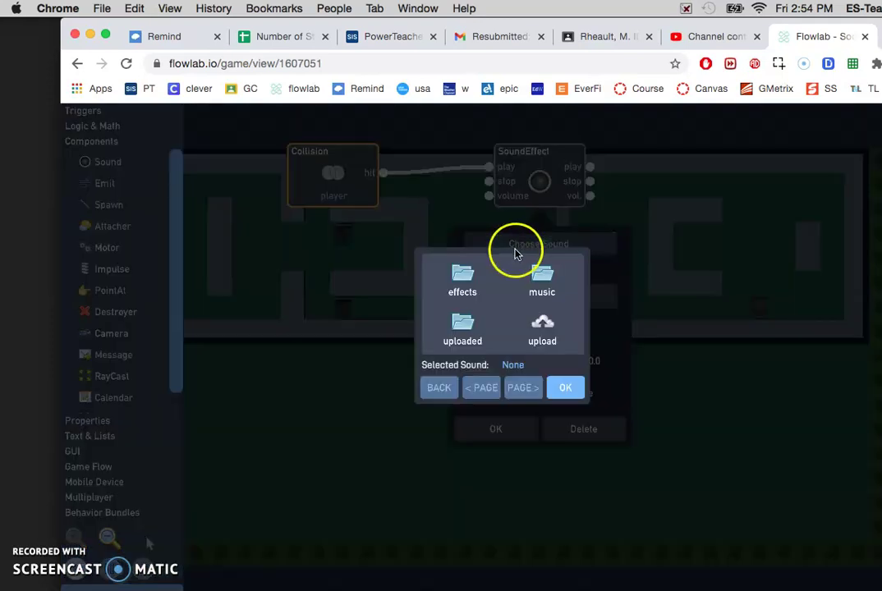
pyautogui.click(473, 276)
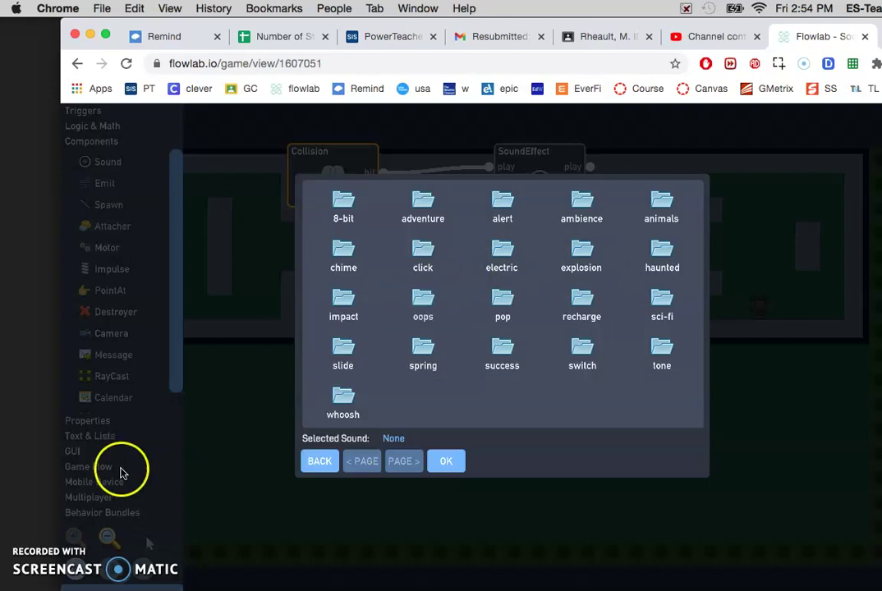
pyautogui.click(28, 556)
pyautogui.click(502, 300)
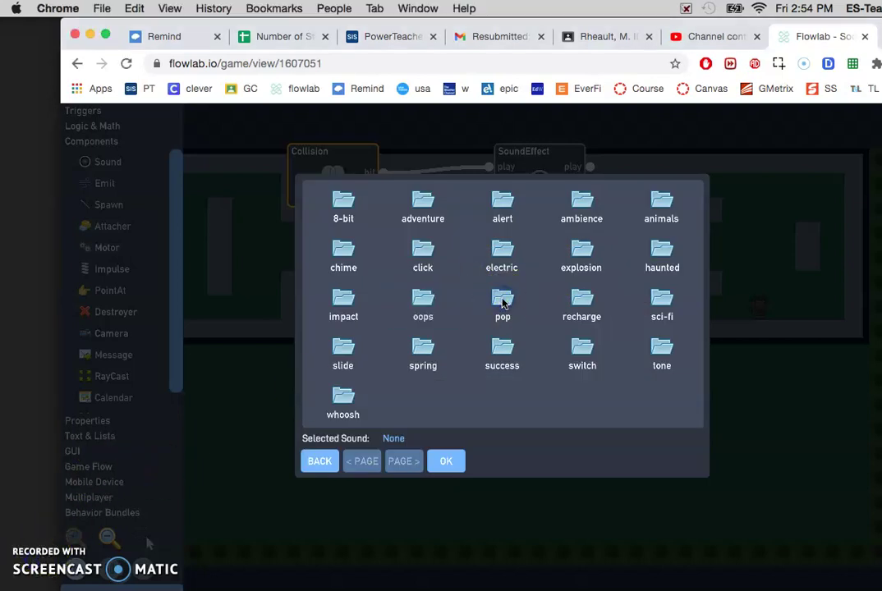
pyautogui.click(419, 345)
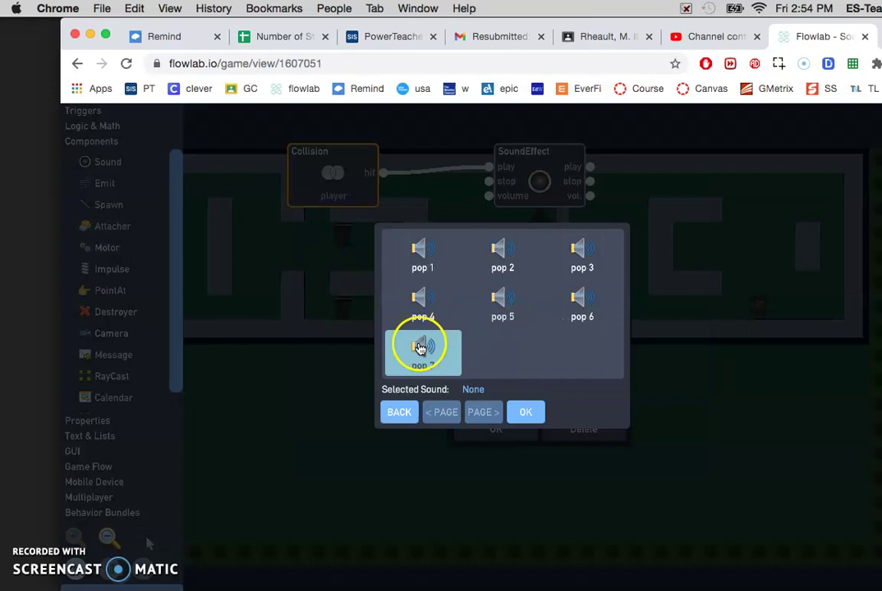
pyautogui.click(516, 412)
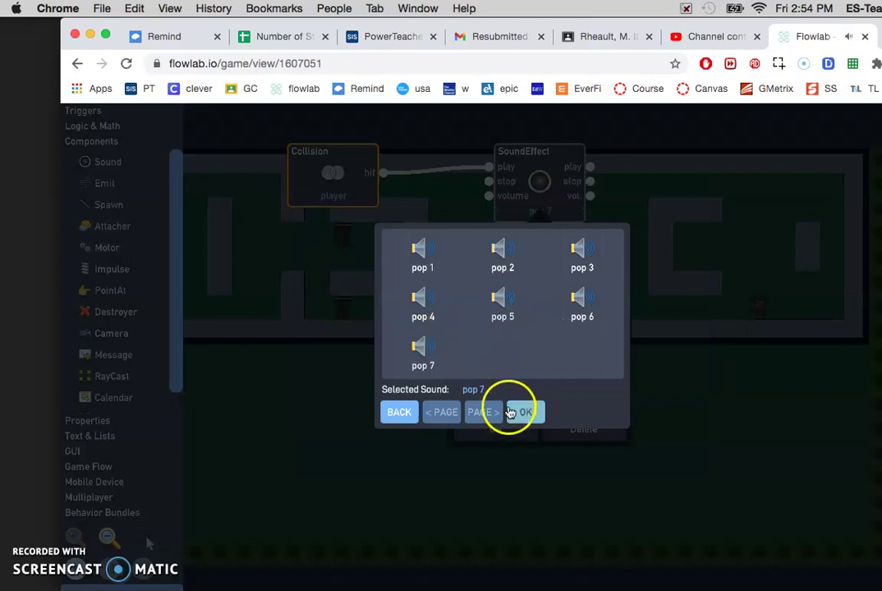
pyautogui.click(507, 435)
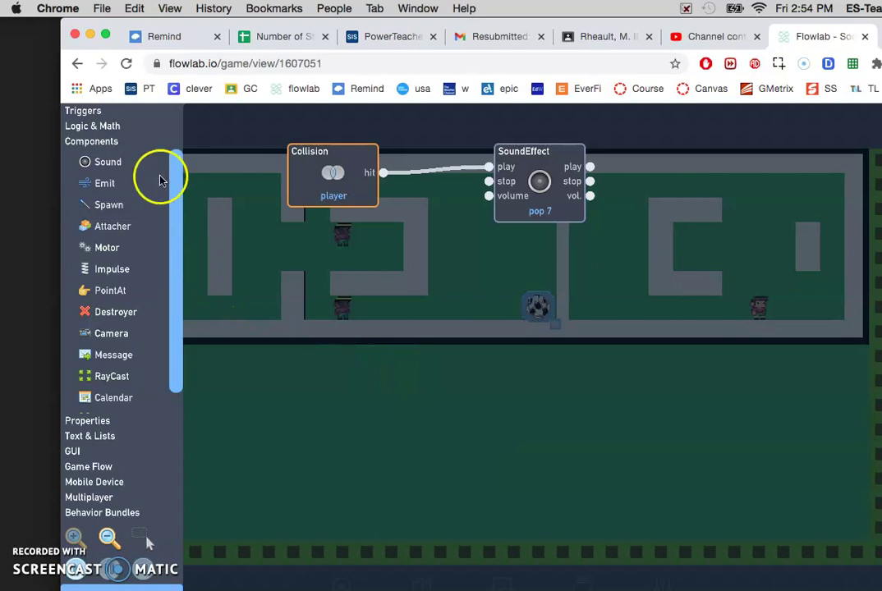
# Place a second Collision trigger beside the pop 7 sound effect and a second Sound component next to it.
pyautogui.click(82, 111)
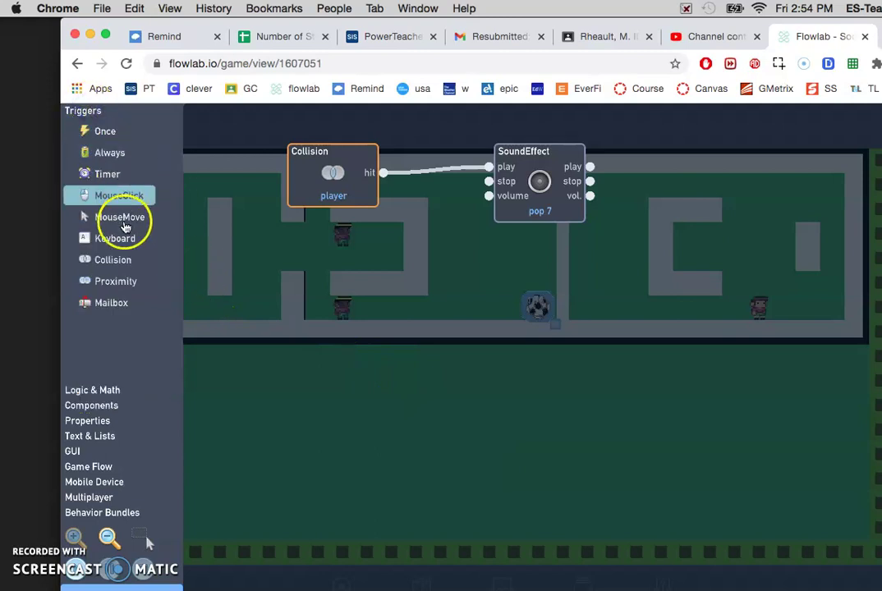
pyautogui.click(112, 259)
pyautogui.moveTo(532, 353); pyautogui.dragTo(679, 157)
pyautogui.click(83, 406)
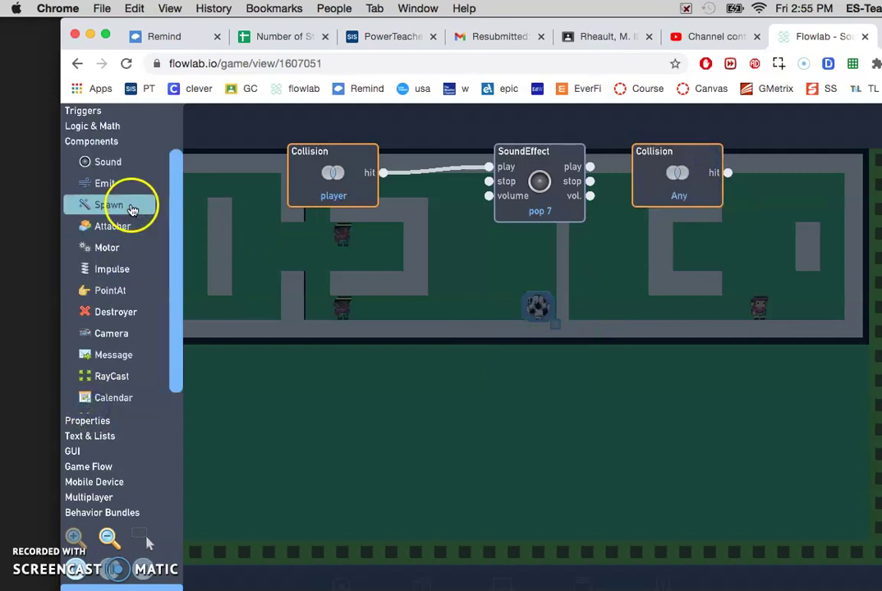
pyautogui.click(111, 163)
pyautogui.moveTo(533, 353); pyautogui.dragTo(808, 157)
# Set the second Collision trigger's type to Top Wall and connect its hit output to the second sound effect's play input.
pyautogui.click(703, 192)
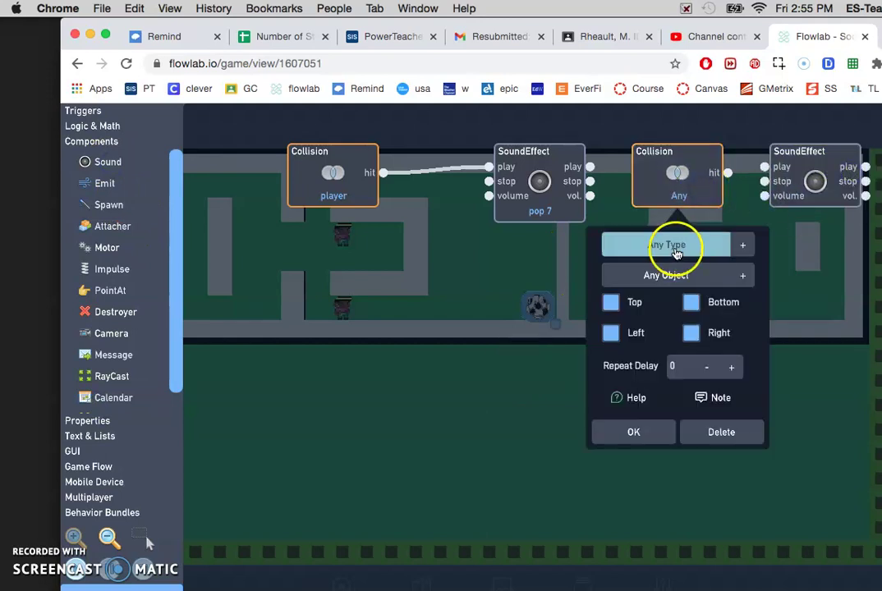
pyautogui.click(673, 245)
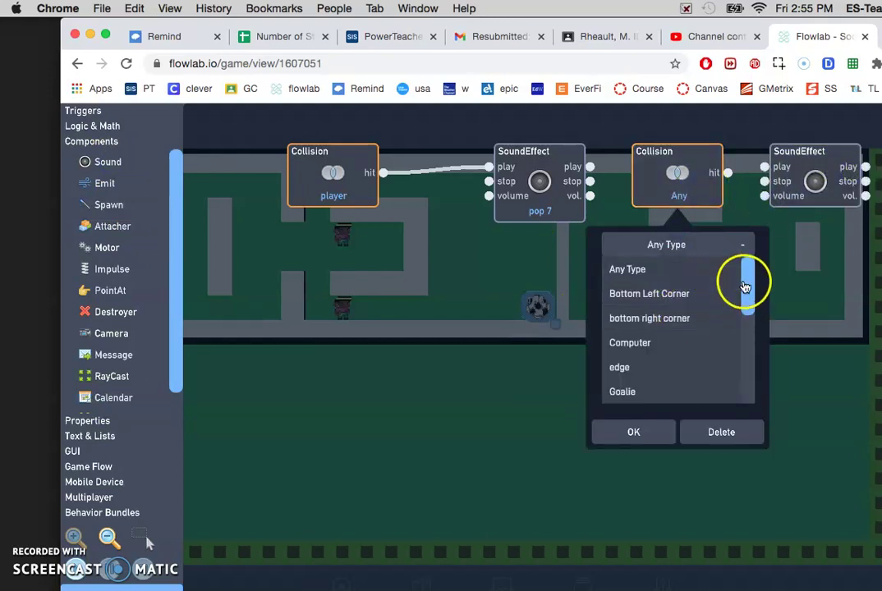
pyautogui.moveTo(744, 281); pyautogui.dragTo(743, 374)
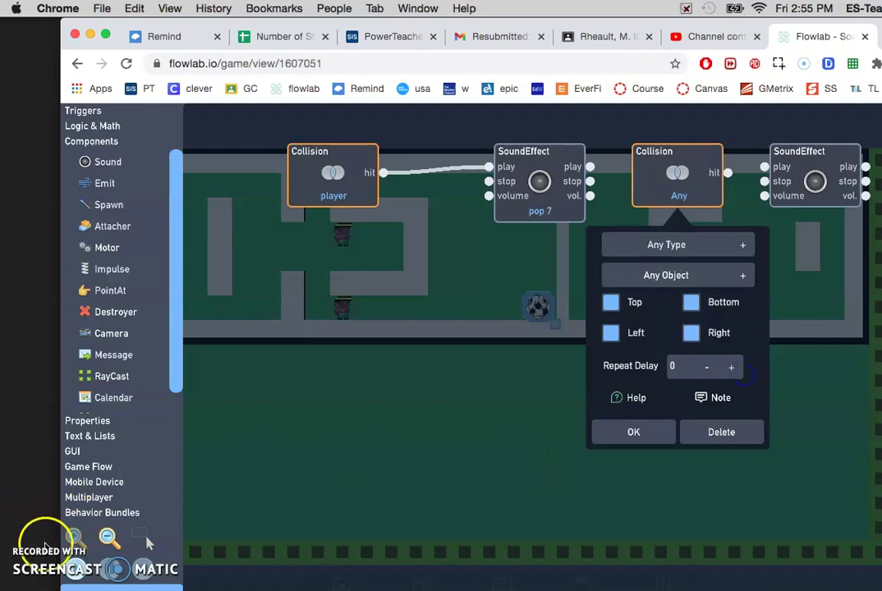
pyautogui.click(37, 551)
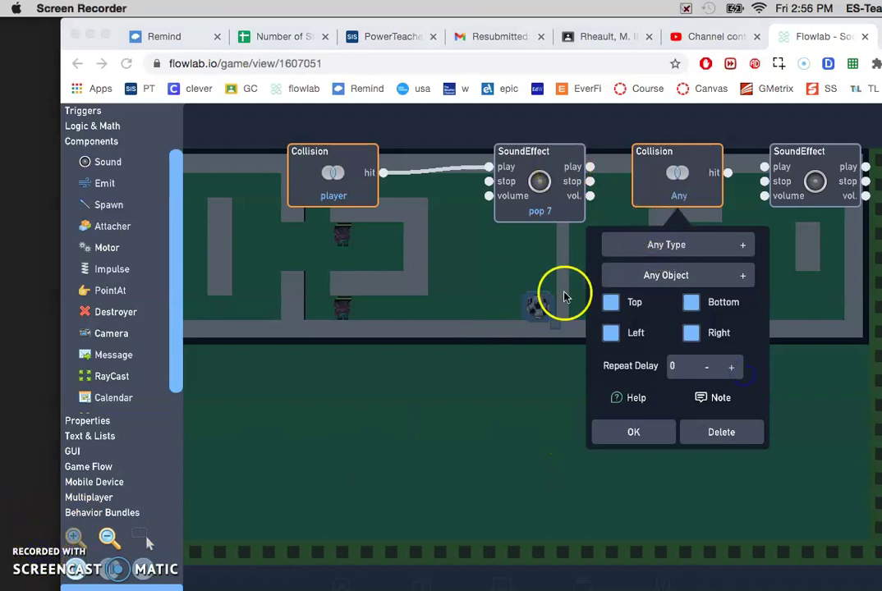
pyautogui.click(639, 250)
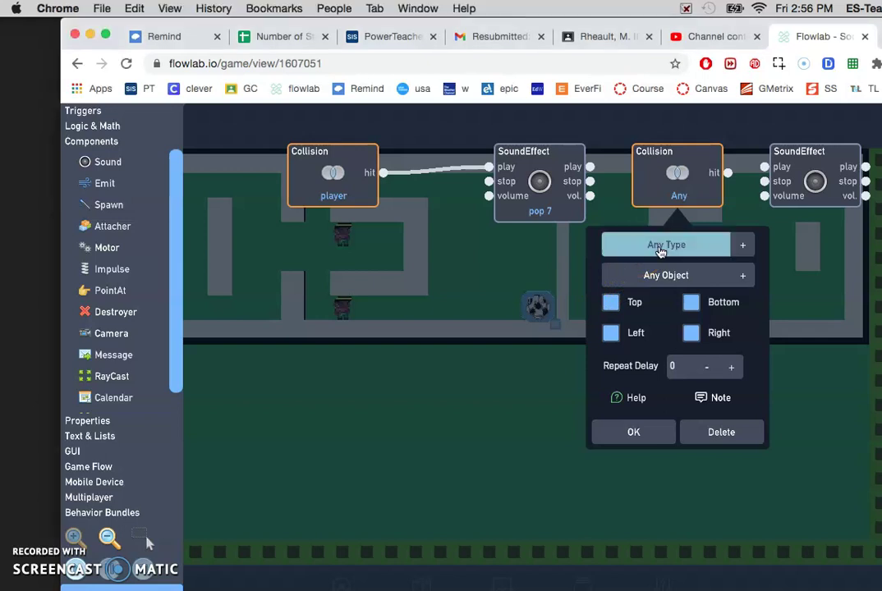
pyautogui.click(663, 249)
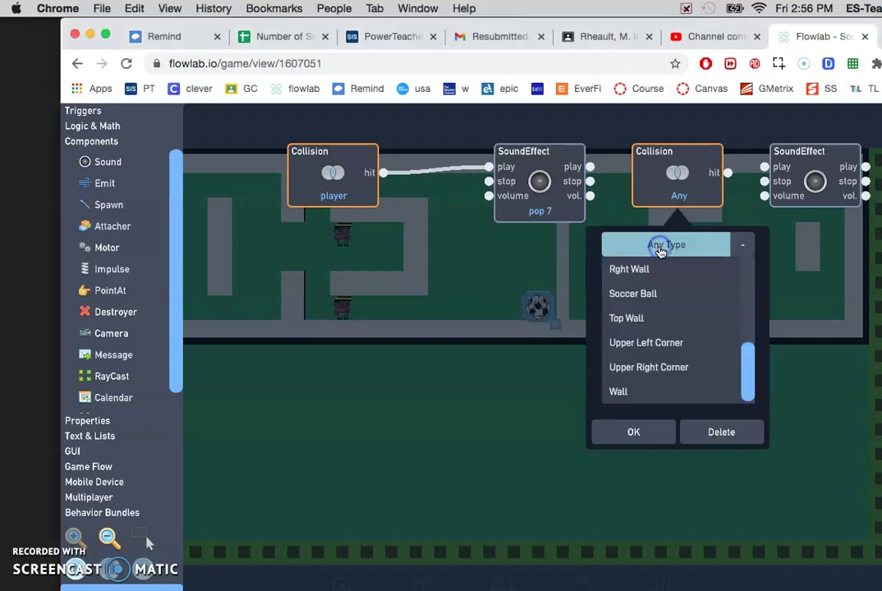
pyautogui.click(629, 319)
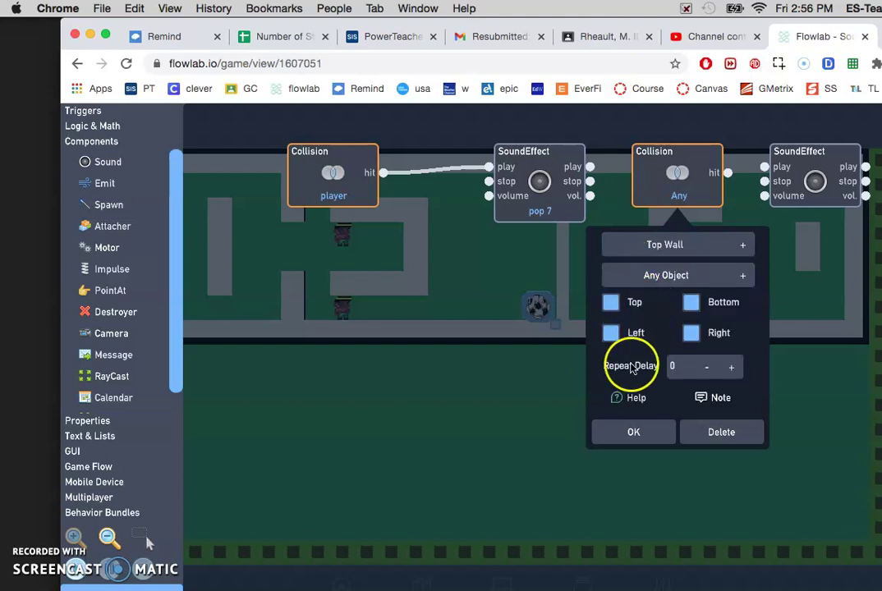
pyautogui.click(633, 435)
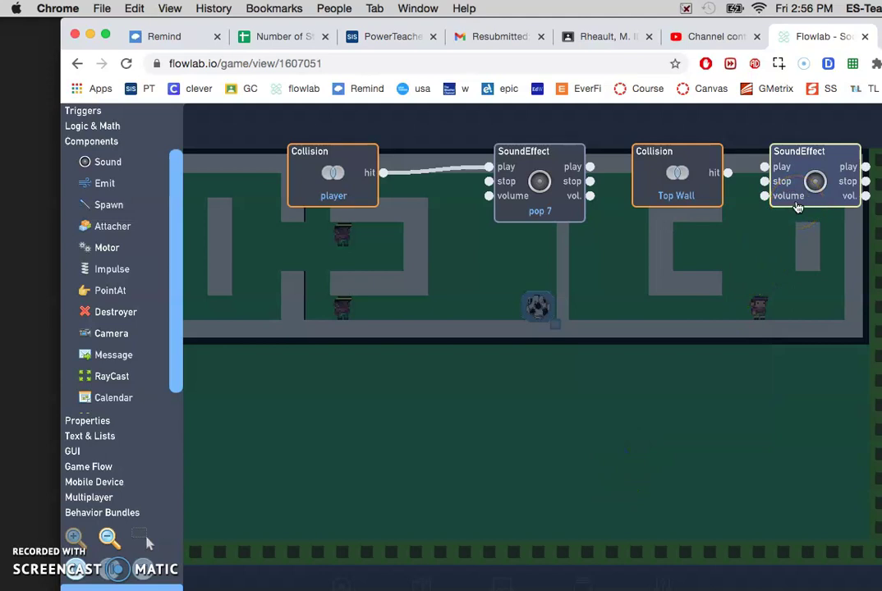
pyautogui.click(743, 179)
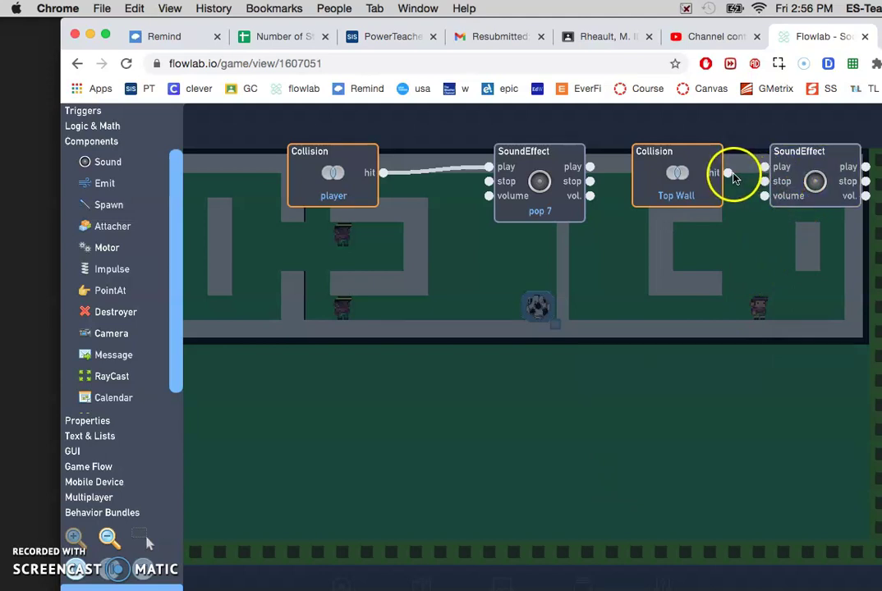
pyautogui.moveTo(735, 177); pyautogui.dragTo(764, 169)
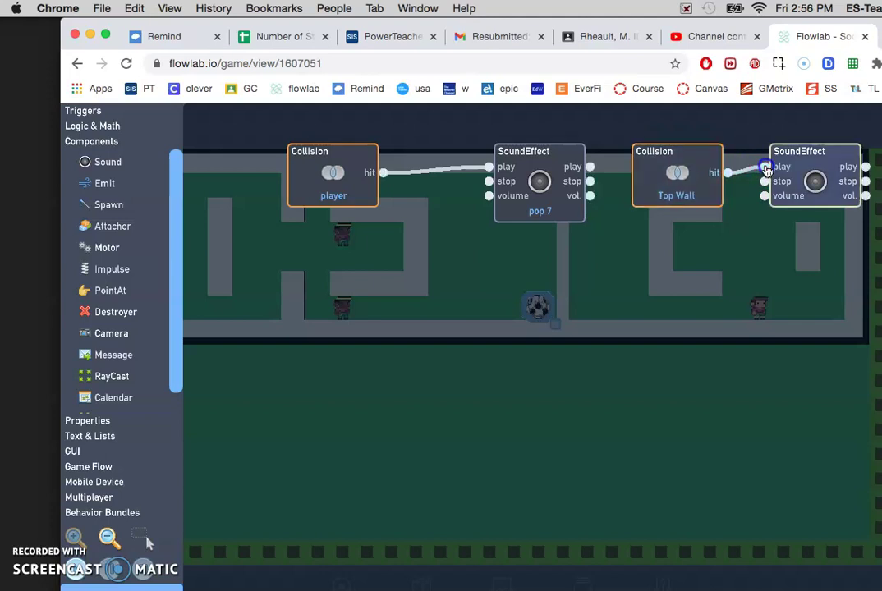
# Assign the beep 6 sound from the 8-bit effects to the sound effect linked to the Top Wall collision.
pyautogui.click(809, 177)
pyautogui.click(801, 257)
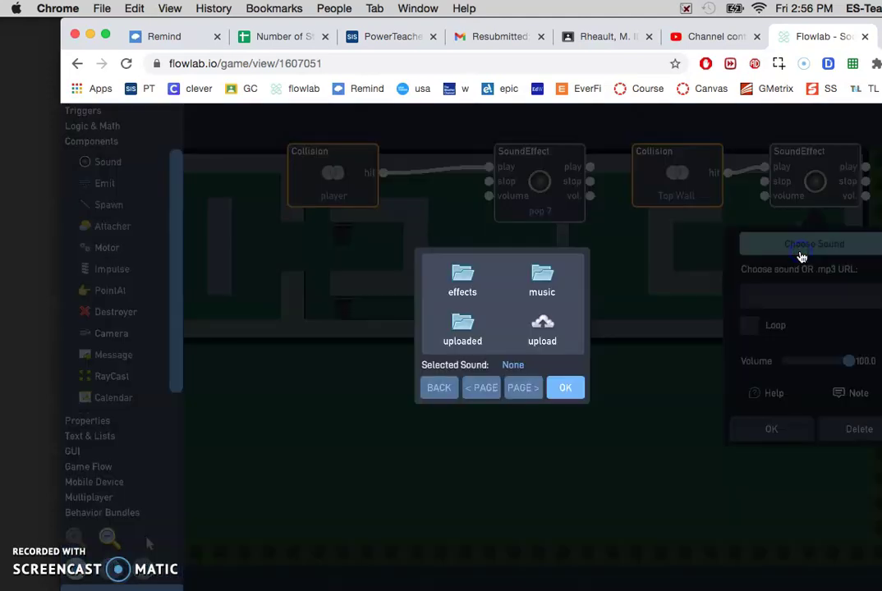
pyautogui.click(461, 274)
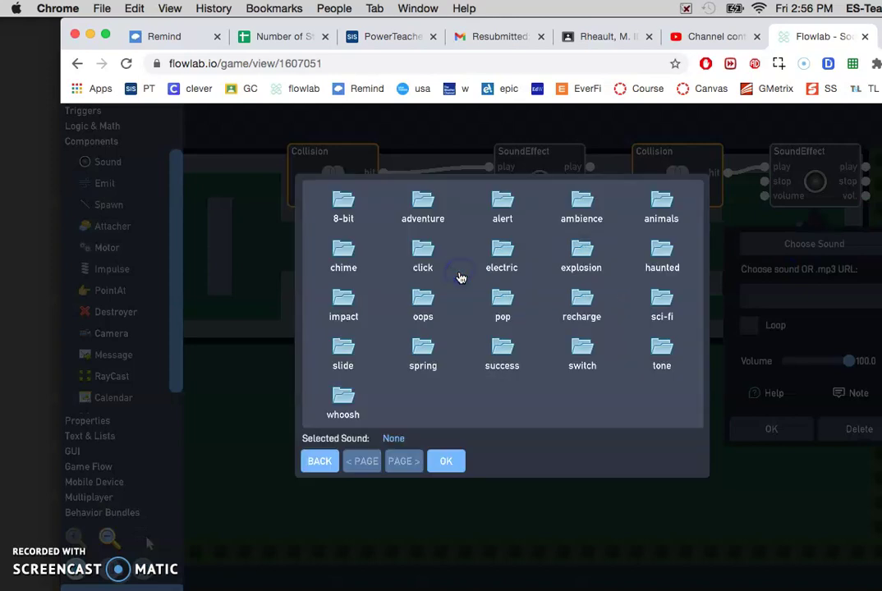
pyautogui.click(502, 205)
pyautogui.click(419, 215)
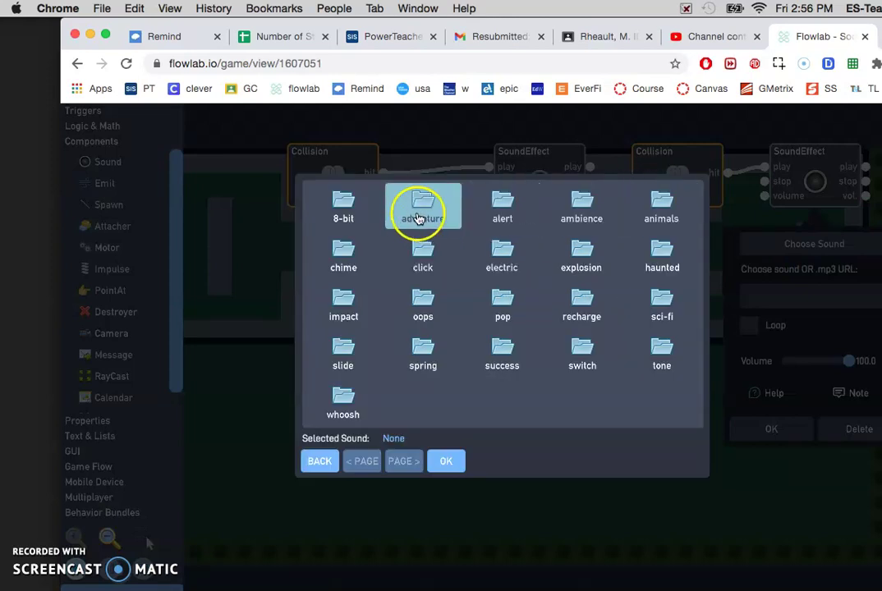
pyautogui.click(345, 203)
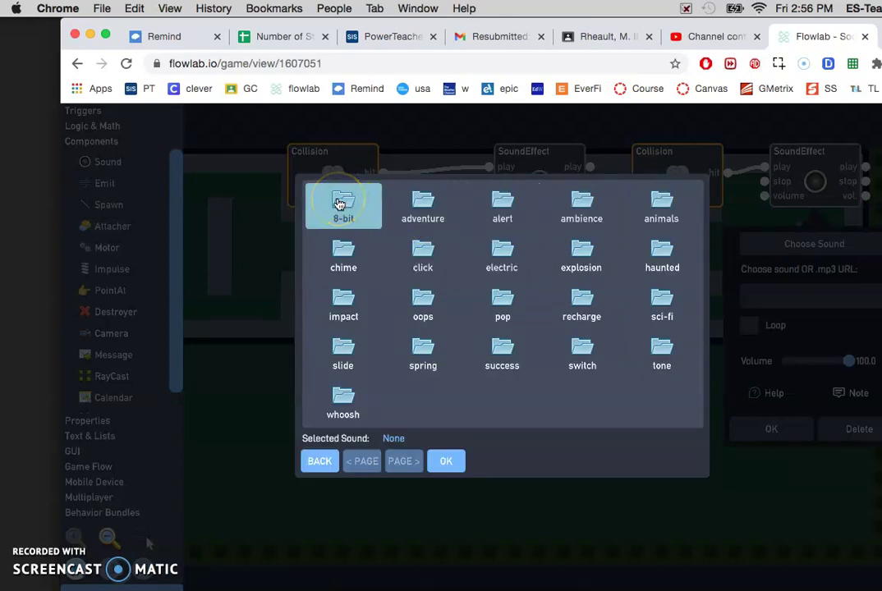
pyautogui.doubleClick(339, 203)
pyautogui.doubleClick(422, 231)
pyautogui.click(462, 230)
pyautogui.click(406, 269)
pyautogui.doubleClick(452, 274)
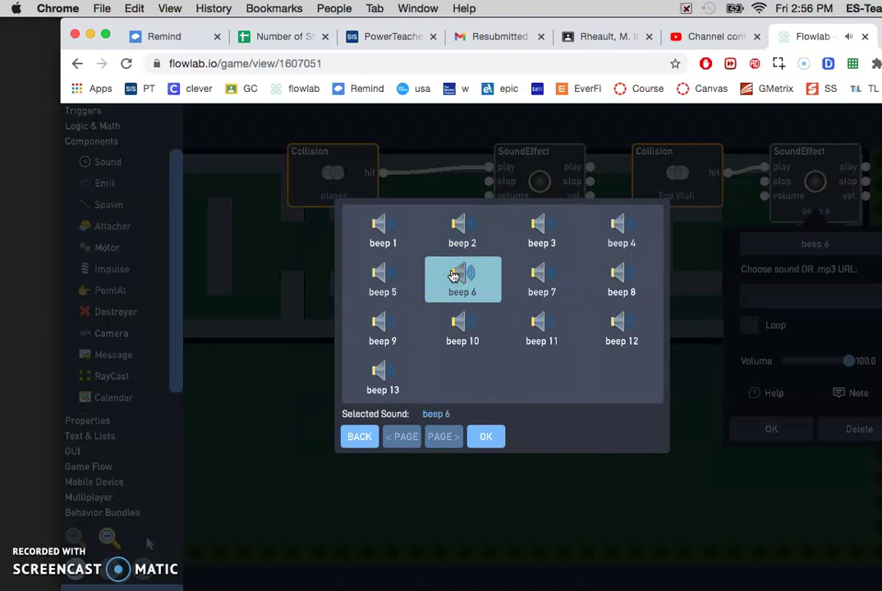
pyautogui.click(486, 436)
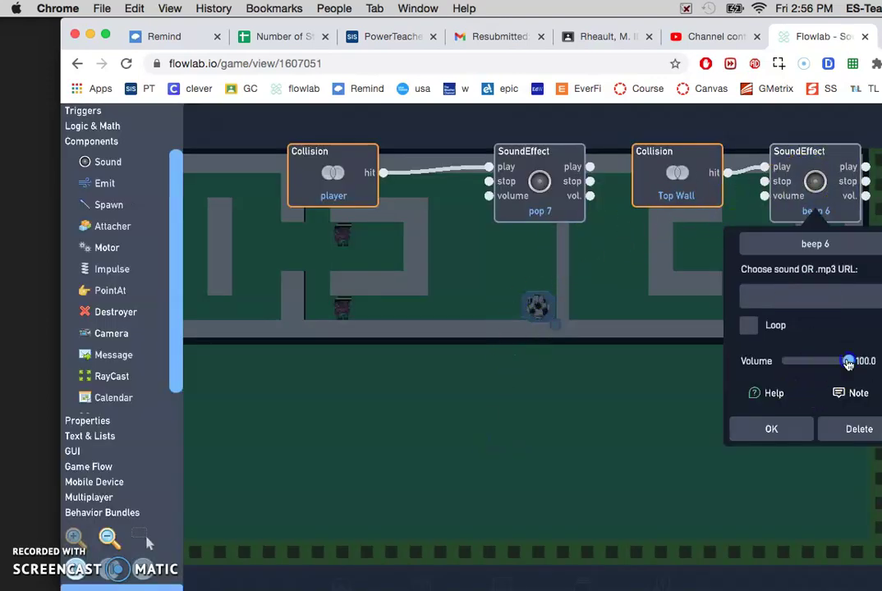
# Lower the beep 6 sound effect's volume to below half.
pyautogui.moveTo(849, 362); pyautogui.dragTo(810, 361)
pyautogui.click(810, 362)
pyautogui.click(773, 430)
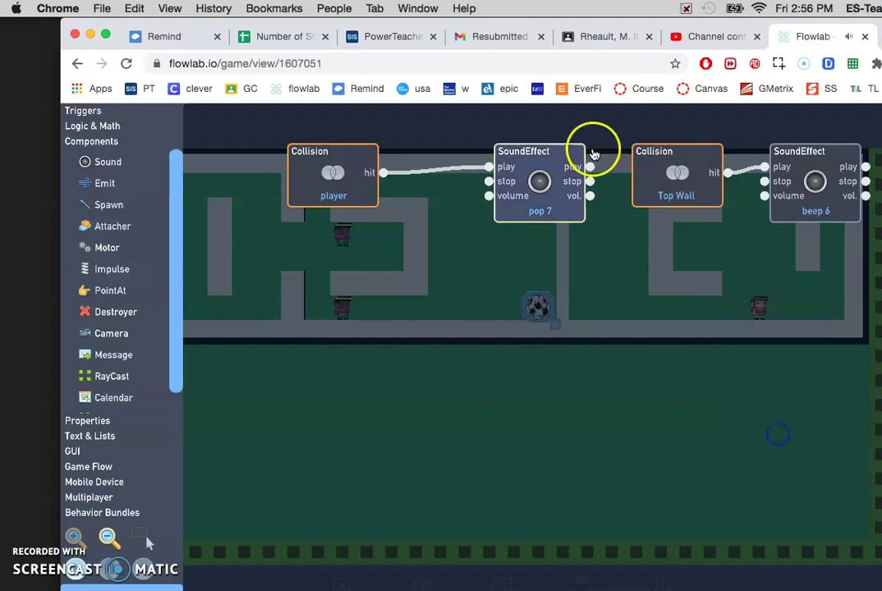
# Lower the volume of the pop 7 sound effect to 82.5.
pyautogui.click(583, 150)
pyautogui.click(564, 311)
pyautogui.click(568, 376)
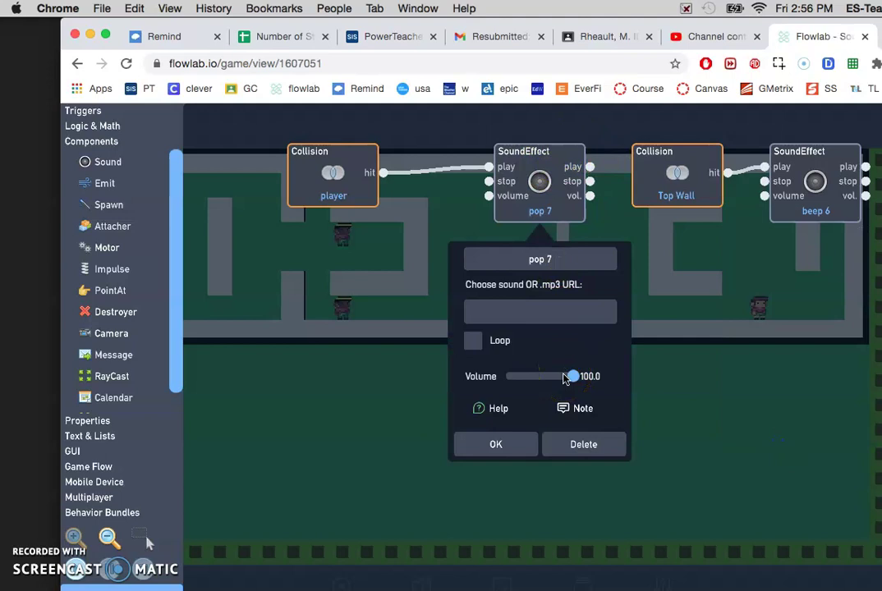
pyautogui.moveTo(575, 377); pyautogui.dragTo(566, 379)
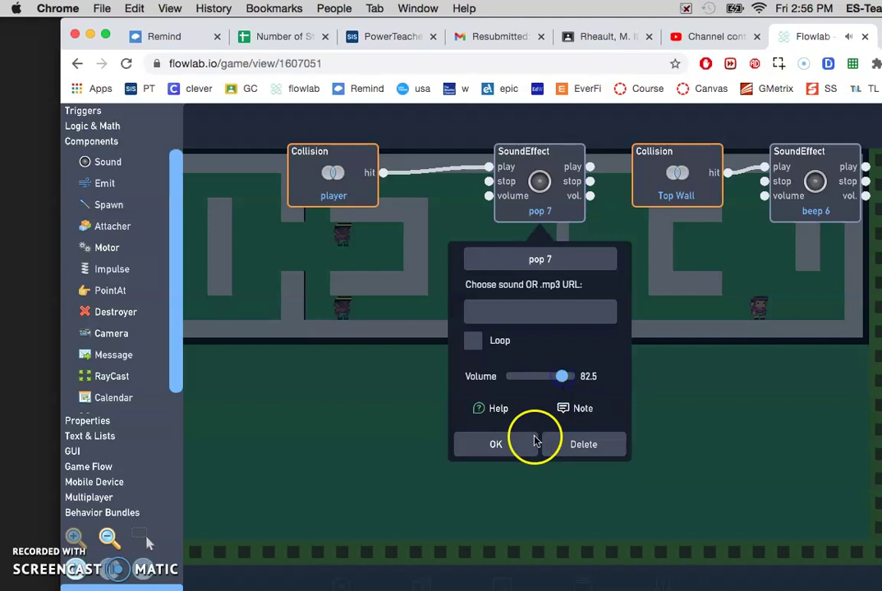
pyautogui.click(502, 444)
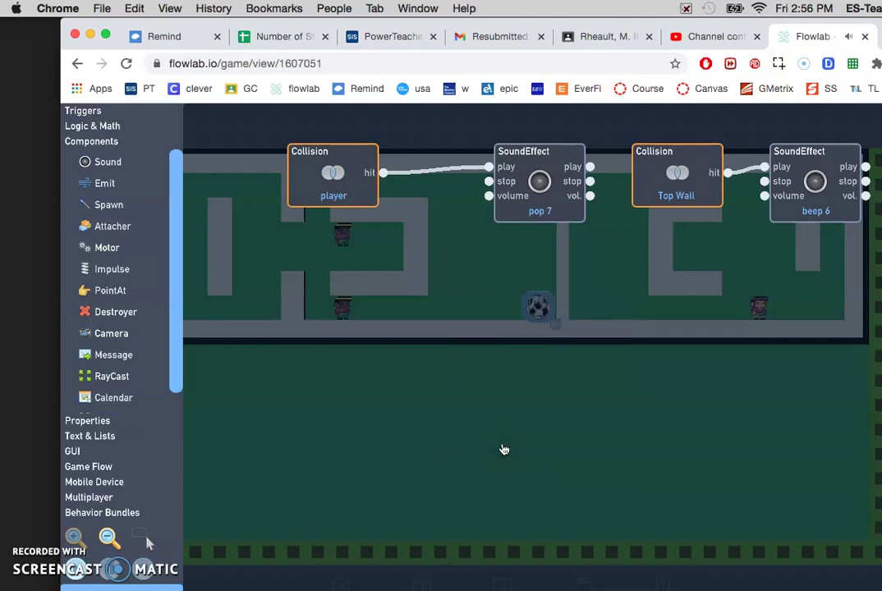
pyautogui.click(167, 449)
pyautogui.click(35, 552)
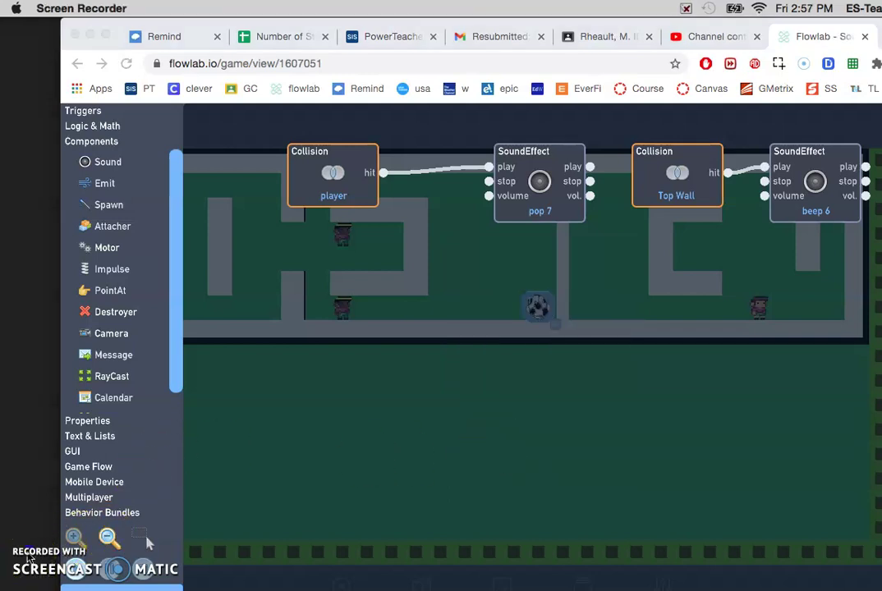
# Place a third Collision trigger below the player Collision.
pyautogui.click(134, 165)
pyautogui.click(89, 114)
pyautogui.click(89, 114)
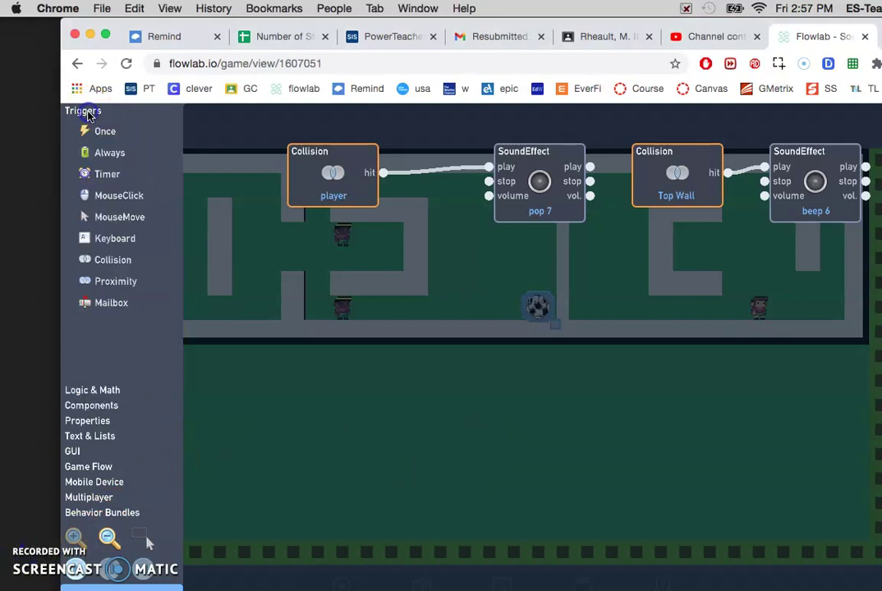
pyautogui.moveTo(87, 261); pyautogui.dragTo(325, 298)
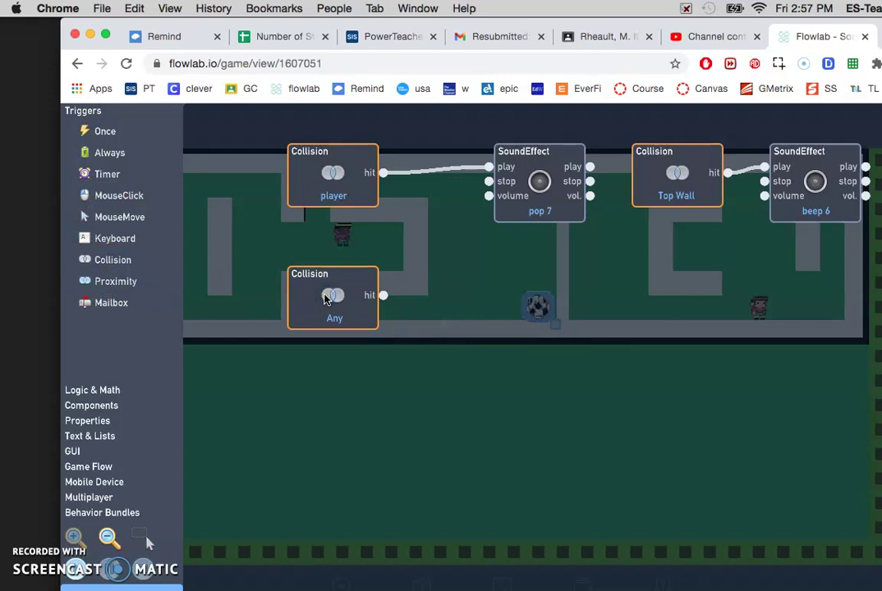
# Set the new Collision trigger's type to Left wall, for any object.
pyautogui.click(319, 294)
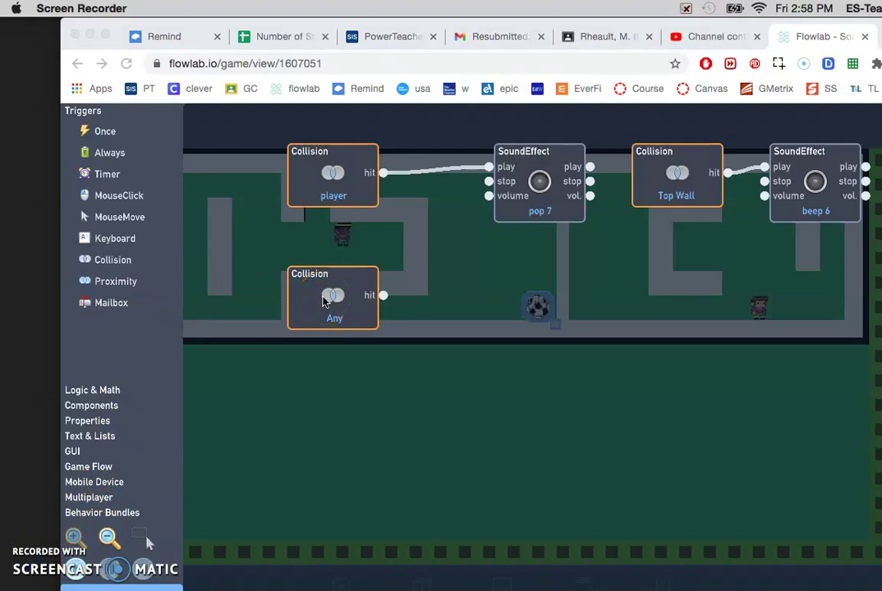
pyautogui.click(323, 301)
pyautogui.click(478, 217)
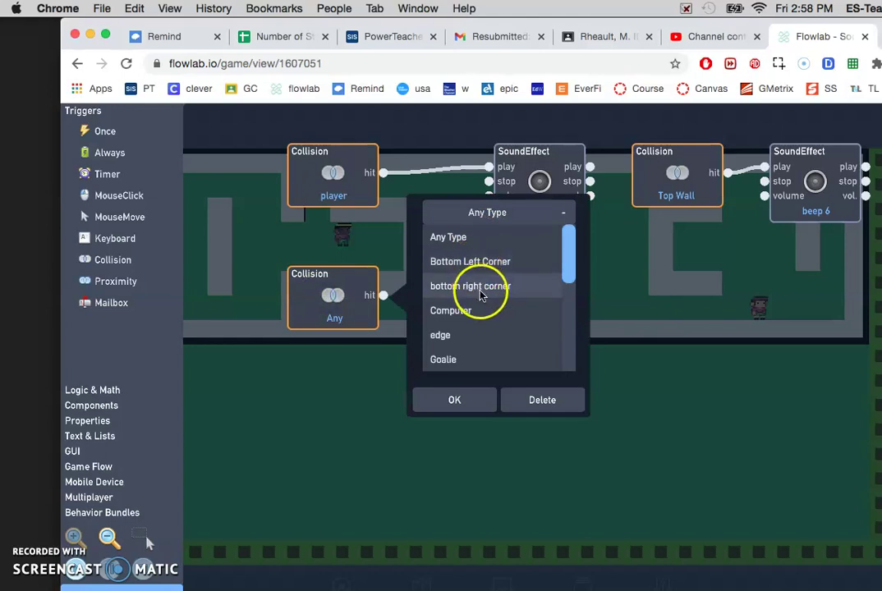
pyautogui.scroll(-3, 483, 293)
pyautogui.scroll(-2, 480, 295)
pyautogui.click(458, 285)
pyautogui.click(452, 402)
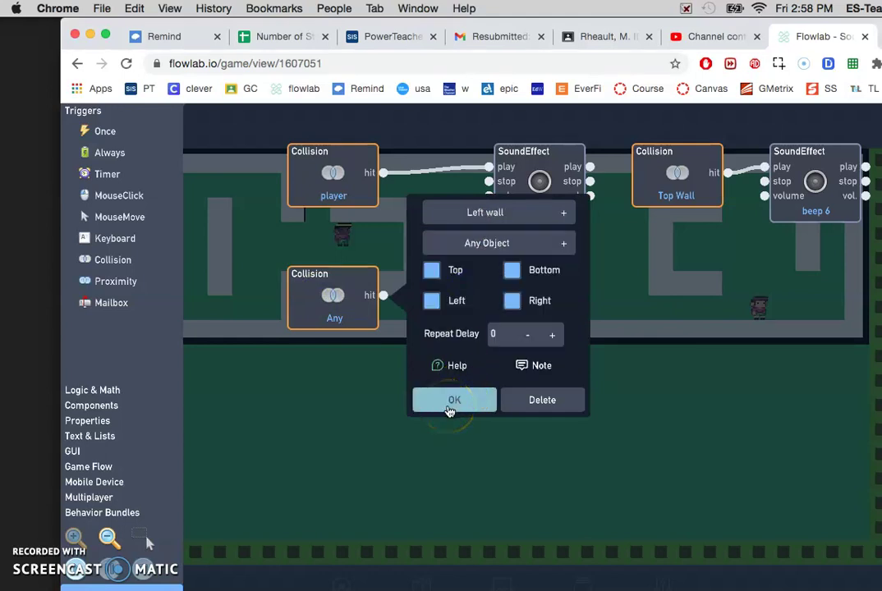
pyautogui.click(451, 401)
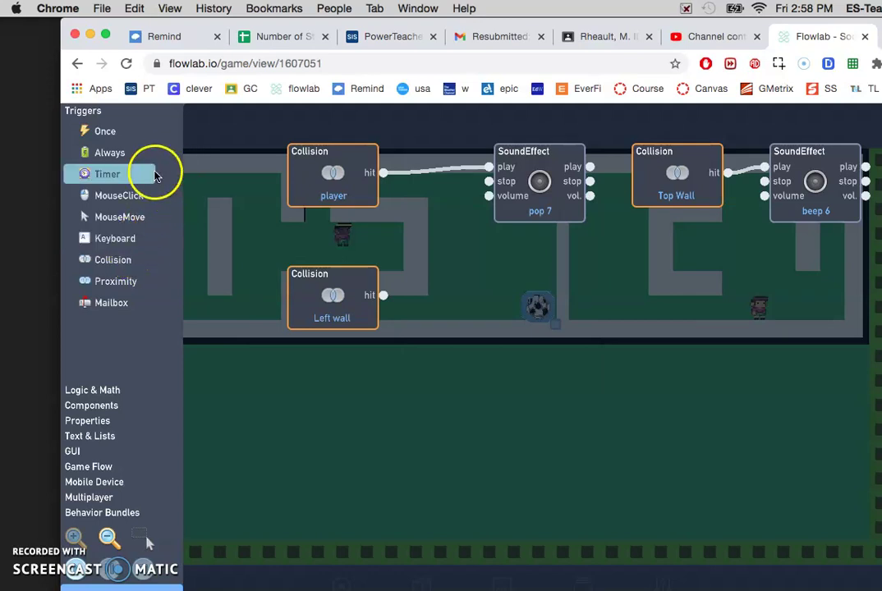
# Add a Number block directly beside the Left wall Collision.
pyautogui.click(101, 391)
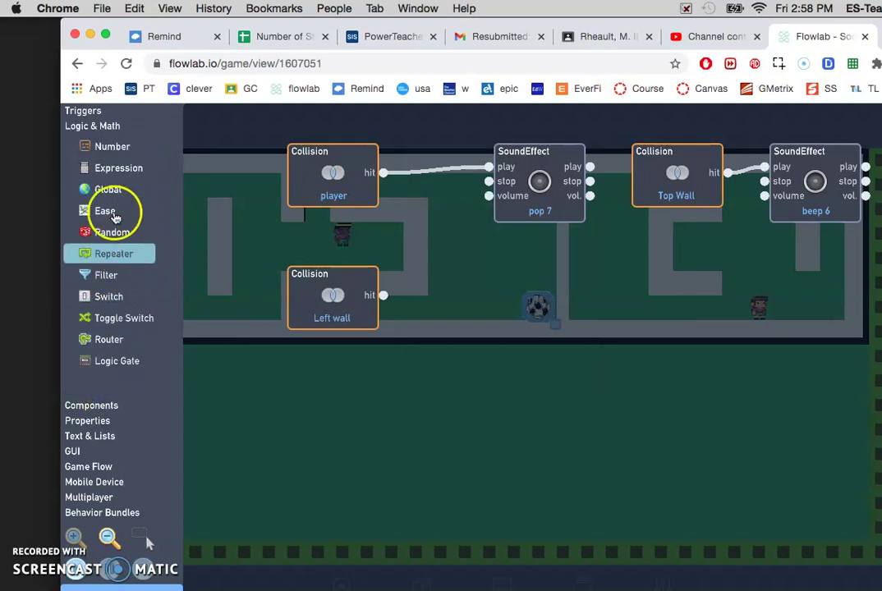
pyautogui.click(112, 146)
pyautogui.click(546, 376)
pyautogui.moveTo(546, 376); pyautogui.dragTo(432, 293)
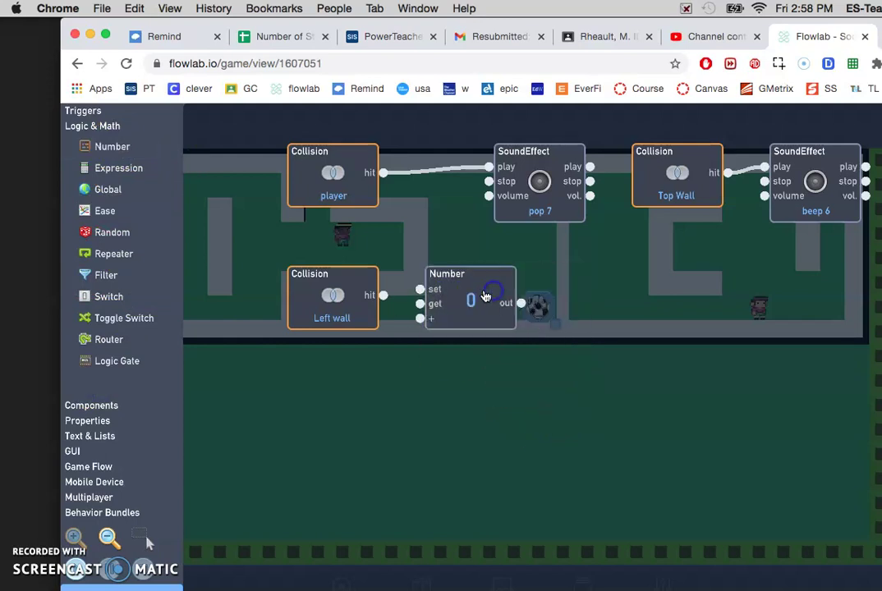
# Add a Label block on the far side of the Number block from the Left wall Collision.
pyautogui.click(86, 420)
pyautogui.click(75, 450)
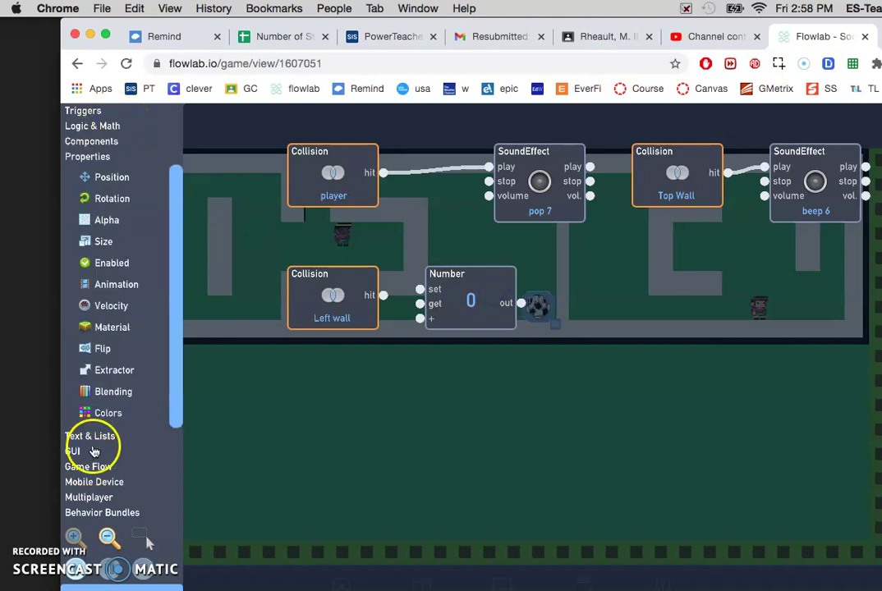
pyautogui.click(123, 268)
pyautogui.click(112, 254)
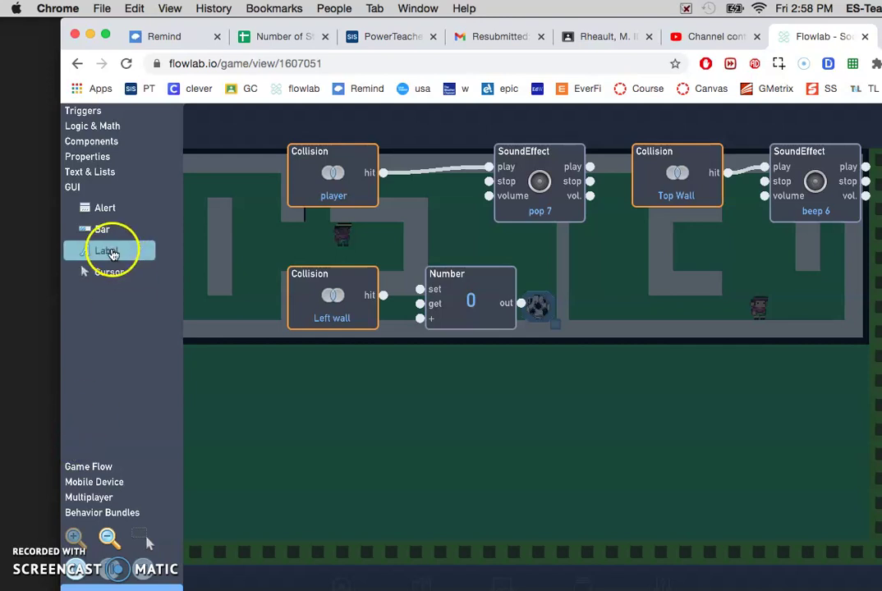
pyautogui.moveTo(545, 359); pyautogui.dragTo(619, 311)
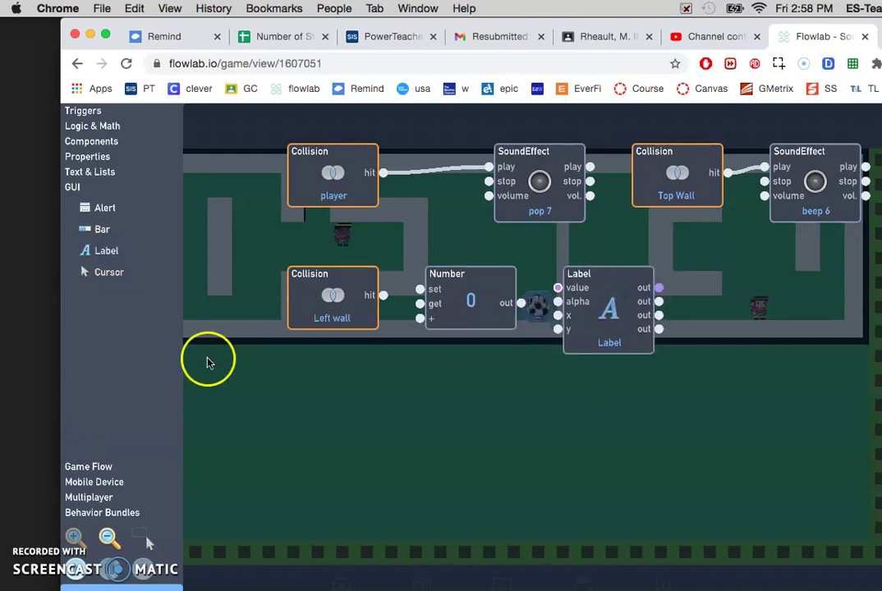
# Add a Filter block and position it just below the Label block.
pyautogui.click(92, 156)
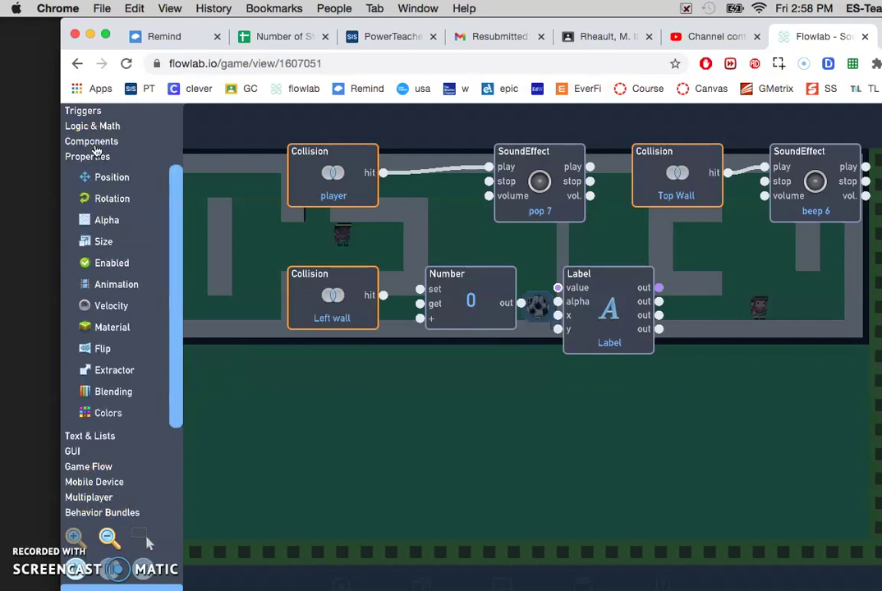
pyautogui.click(96, 144)
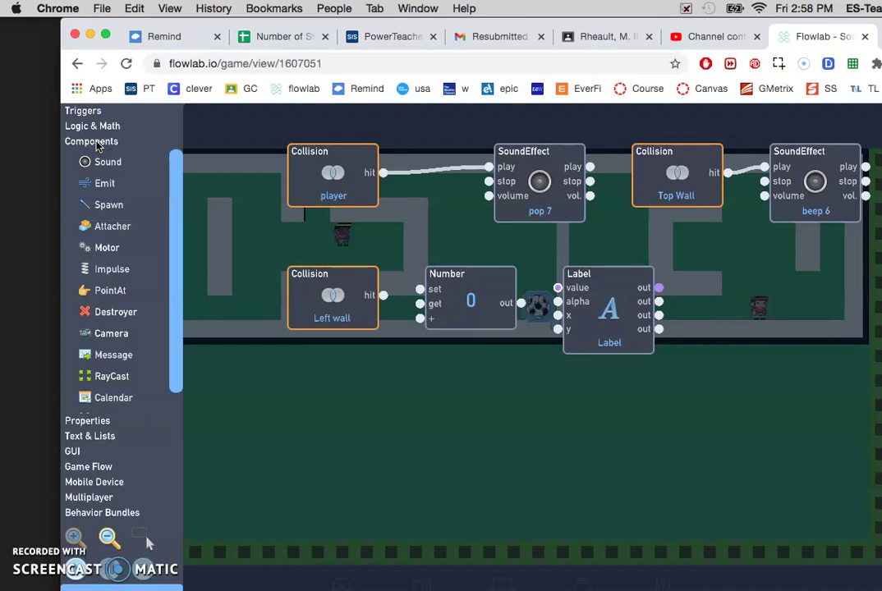
pyautogui.click(89, 126)
pyautogui.click(100, 280)
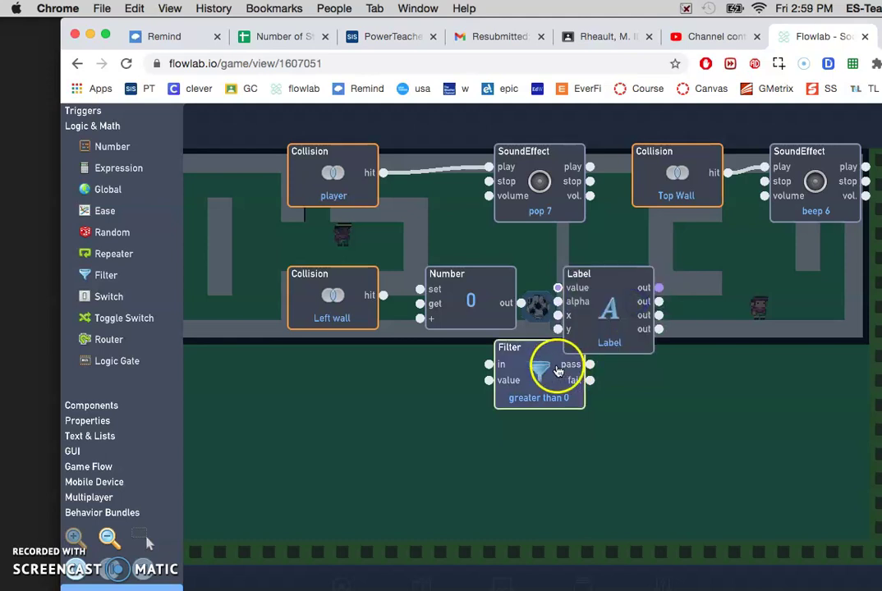
pyautogui.moveTo(557, 394); pyautogui.dragTo(625, 443)
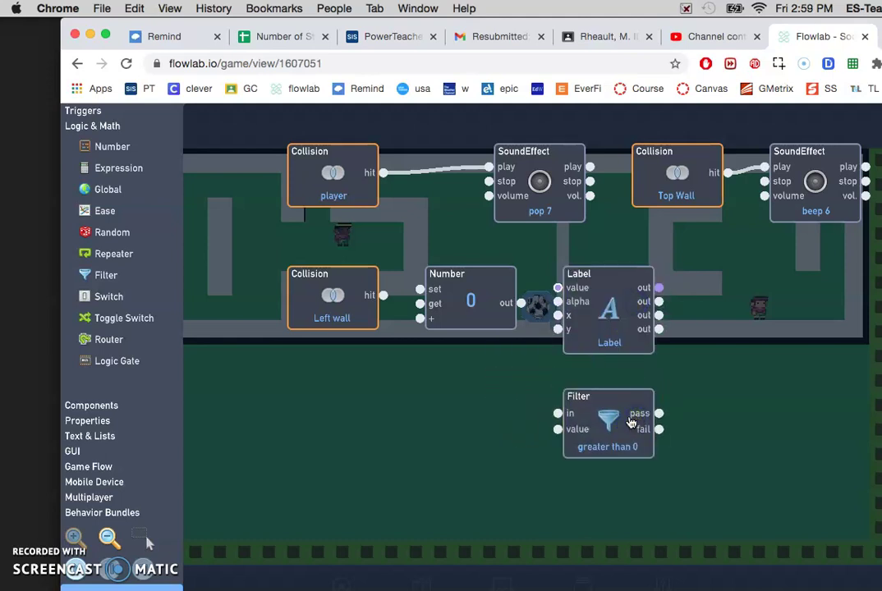